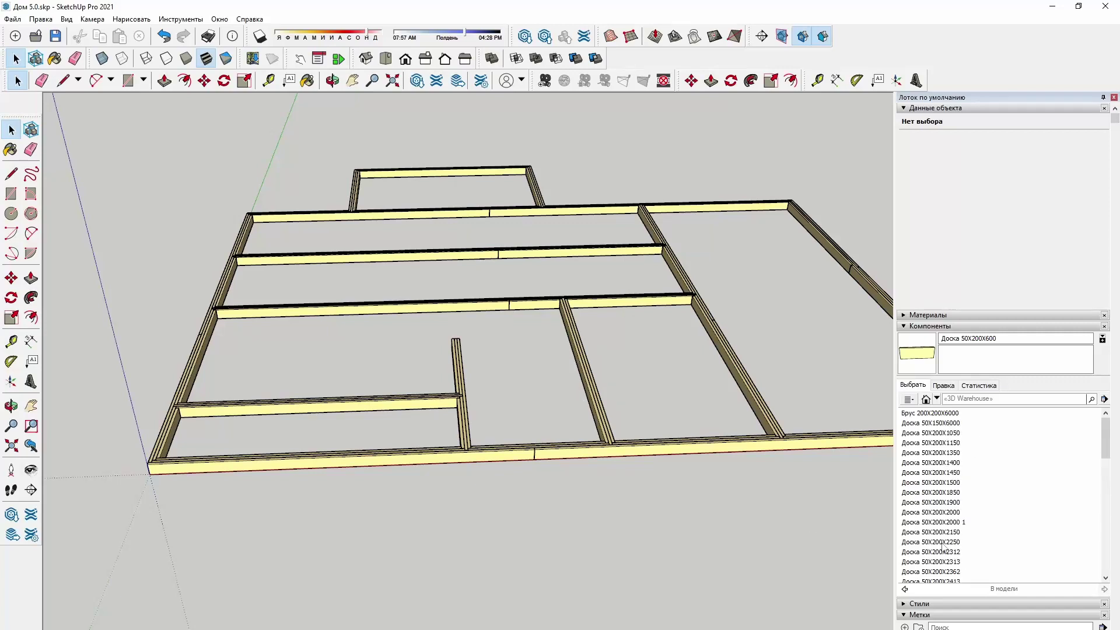
Insert a 50X150X6000 board component and paint it pale yellow
{"action": "left_click", "coordinate": [931, 423]}
{"action": "left_click", "coordinate": [283, 429]}
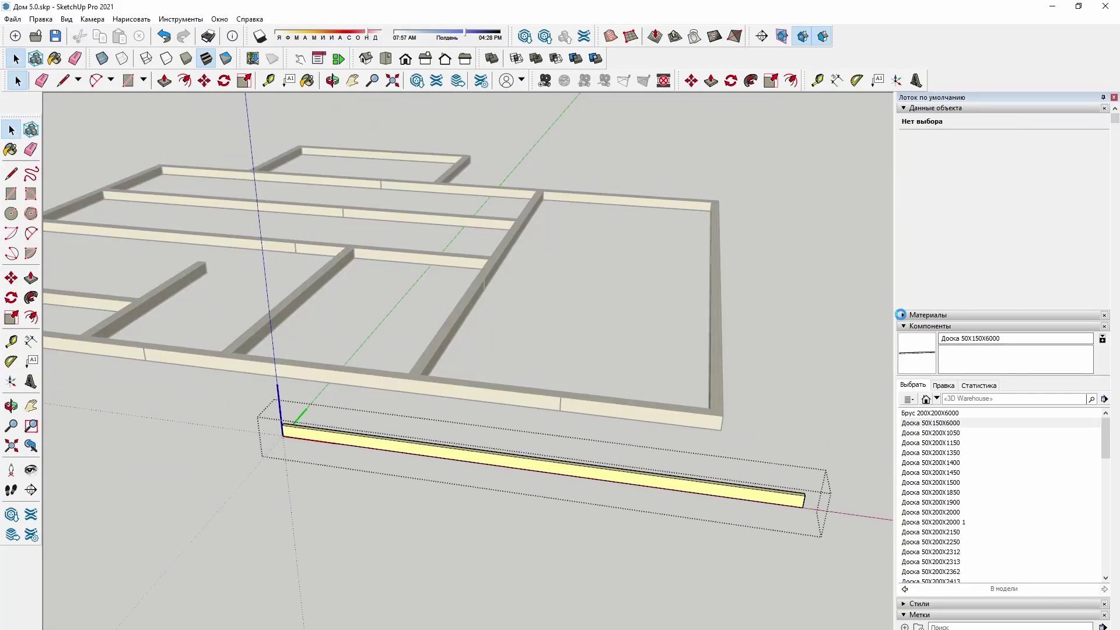
{"action": "left_click", "coordinate": [971, 401]}
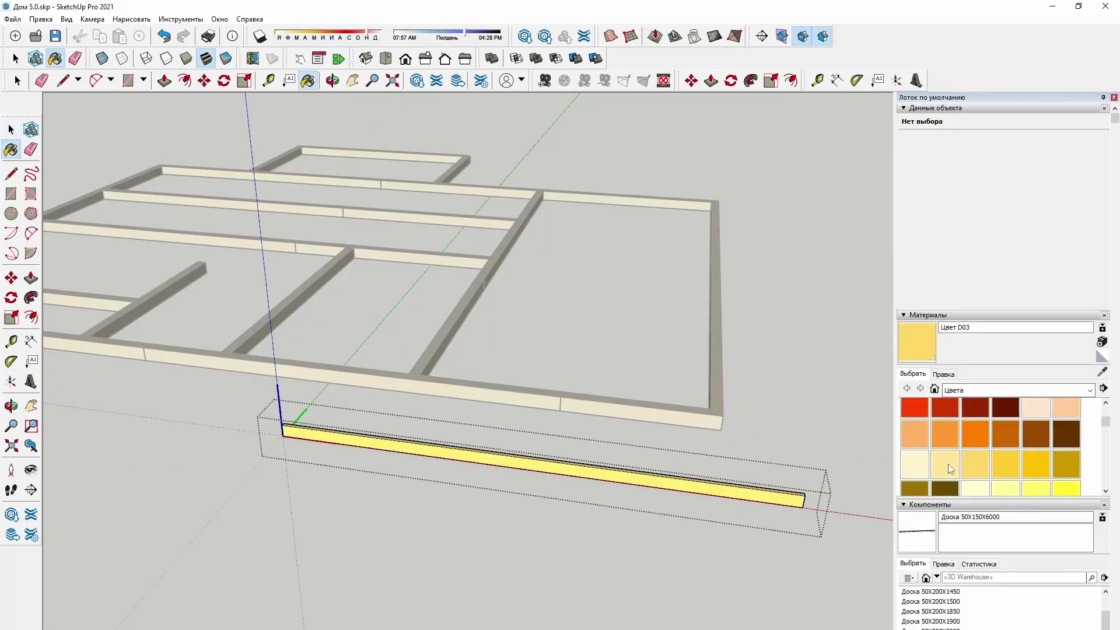
{"action": "left_click", "coordinate": [950, 468]}
{"action": "key", "text": "space"}
{"action": "left_click", "coordinate": [866, 446]}
Move the 6000 mm board alongside the front rim beam
{"action": "left_click", "coordinate": [921, 315]}
{"action": "key", "text": "m"}
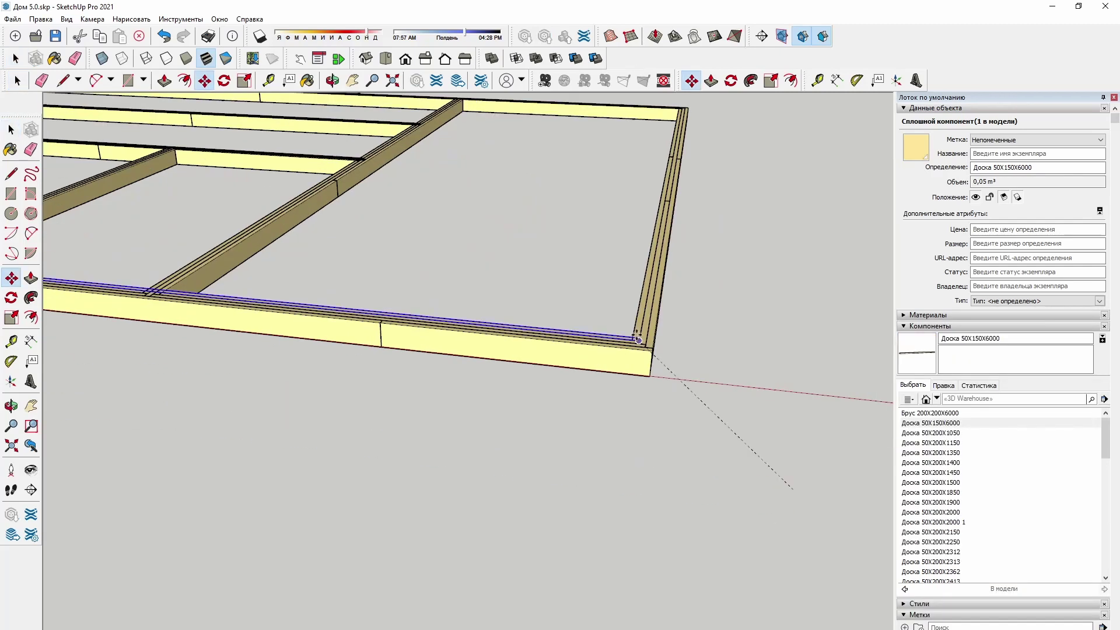
{"action": "middle_click_drag", "start_coordinate": [675, 483], "coordinate": [648, 442]}
{"action": "scroll", "coordinate": [700, 385], "scroll_direction": "up", "scroll_amount": 5}
{"action": "scroll", "coordinate": [294, 476], "scroll_direction": "down", "scroll_amount": 5}
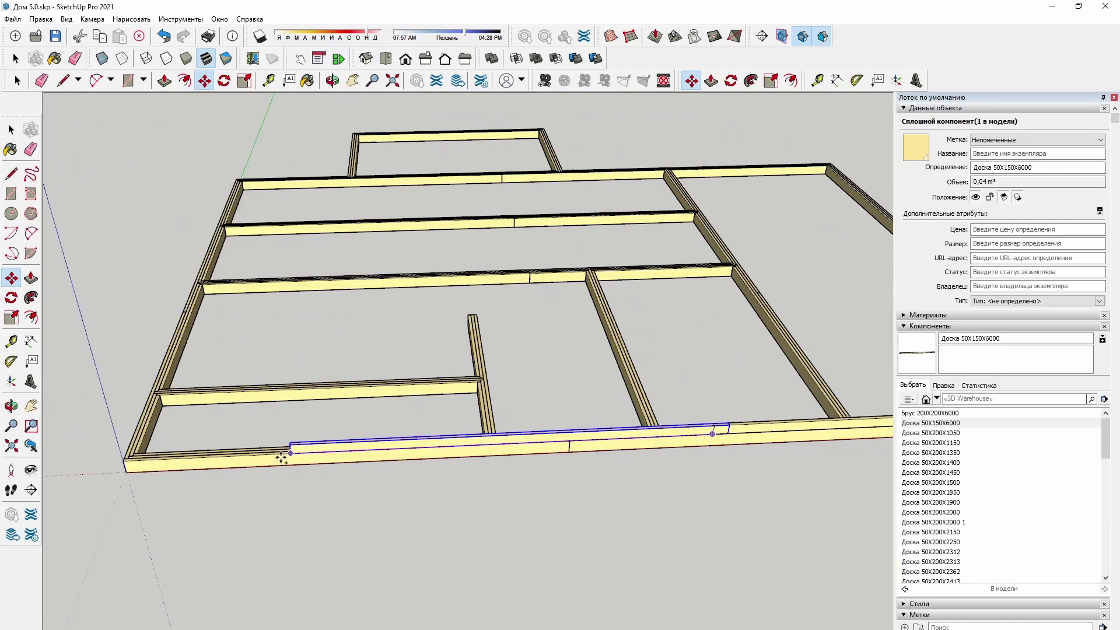
{"action": "scroll", "coordinate": [782, 403], "scroll_direction": "up", "scroll_amount": 5}
Duplicate the board along the front beam to derive a 50X150X2000 board
{"action": "key", "text": "t"}
{"action": "scroll", "coordinate": [577, 439], "scroll_direction": "down", "scroll_amount": 3}
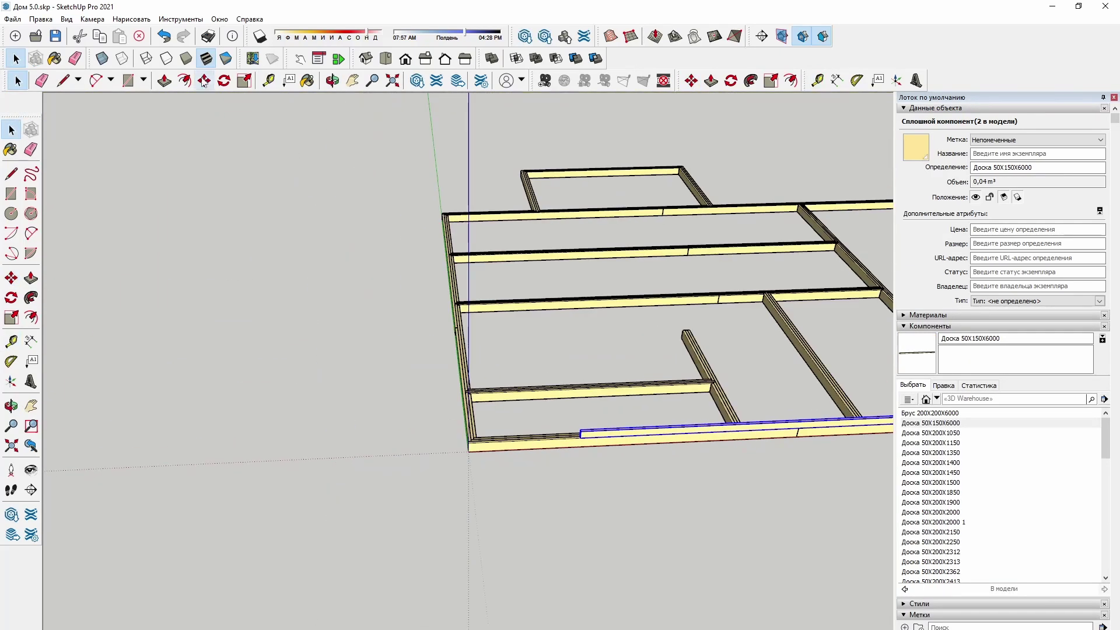
{"action": "scroll", "coordinate": [577, 435], "scroll_direction": "up", "scroll_amount": 5}
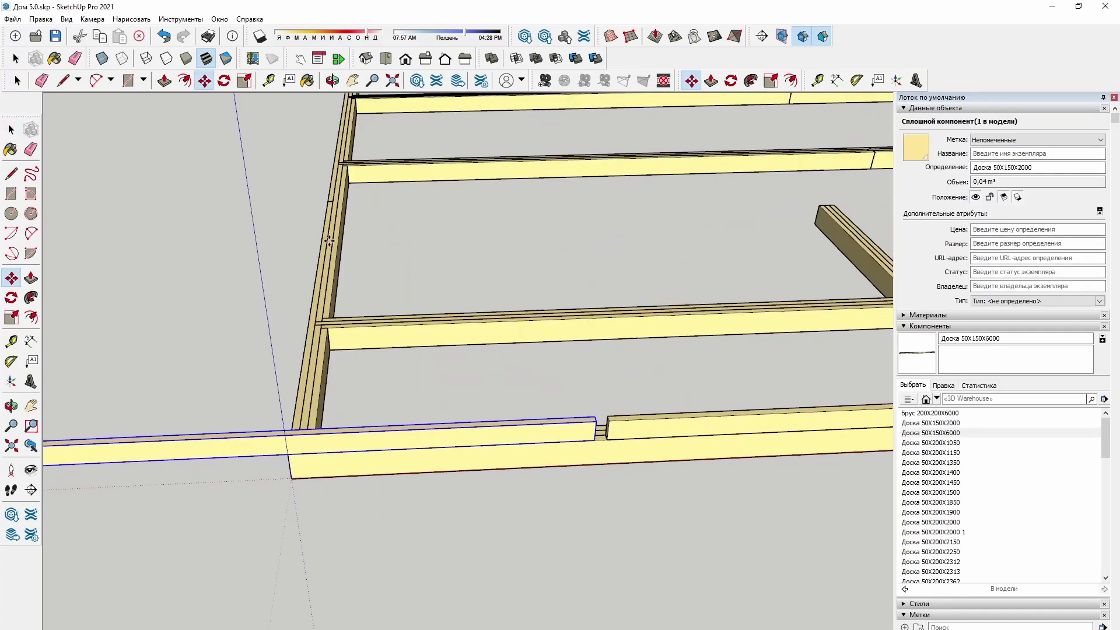
{"action": "mouse_move", "coordinate": [583, 431]}
{"action": "middle_mouse_down"}
{"action": "mouse_move", "coordinate": [608, 411]}
{"action": "mouse_move", "coordinate": [408, 461]}
{"action": "middle_mouse_up"}
{"action": "scroll", "coordinate": [397, 467], "scroll_direction": "down", "scroll_amount": 5}
Move the three front-beam boards into place beside the front rim beams
{"action": "scroll", "coordinate": [387, 465], "scroll_direction": "down", "scroll_amount": 4}
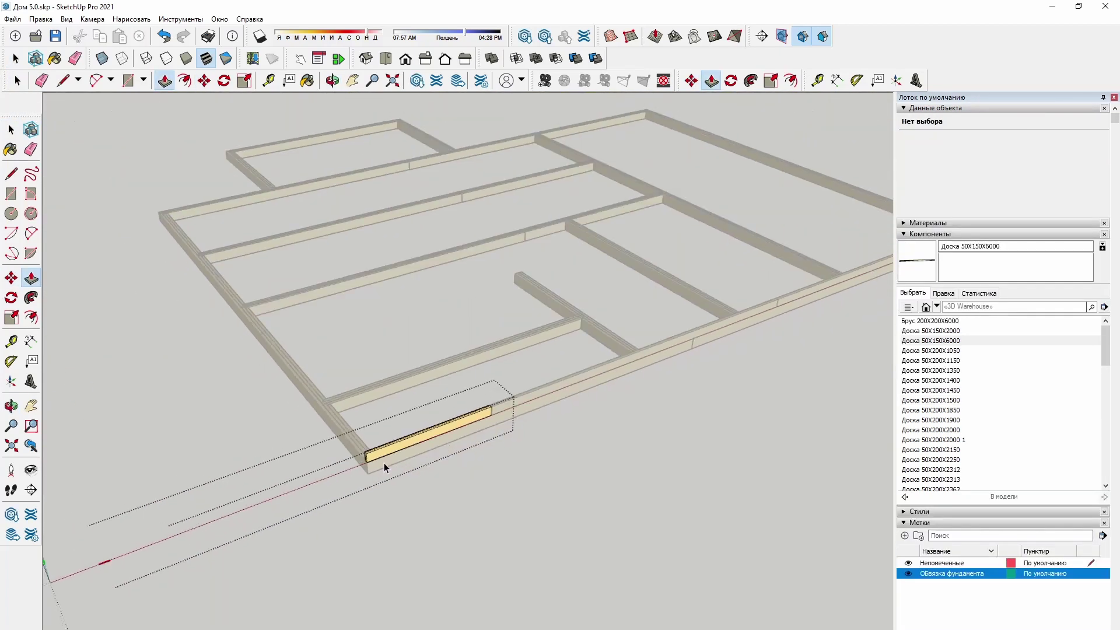
{"action": "left_click_drag", "start_coordinate": [424, 513], "coordinate": [374, 449]}
{"action": "scroll", "coordinate": [350, 457], "scroll_direction": "up", "scroll_amount": 4}
{"action": "key", "text": "m"}
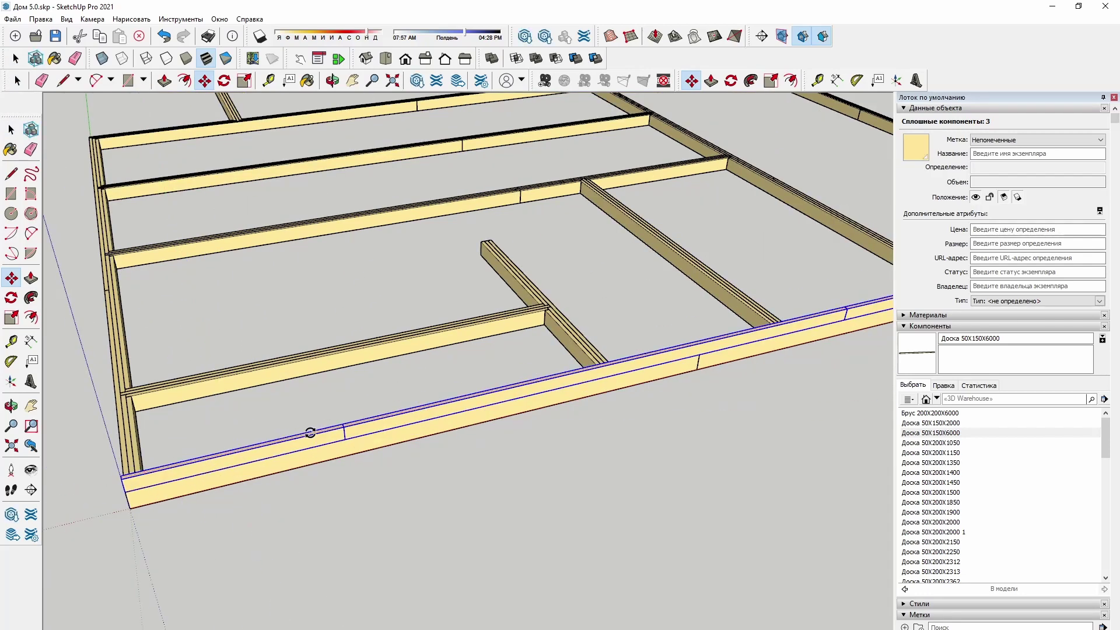
{"action": "scroll", "coordinate": [310, 433], "scroll_direction": "down", "scroll_amount": 5}
{"action": "mouse_move", "coordinate": [275, 487]}
{"action": "middle_mouse_down"}
{"action": "mouse_move", "coordinate": [175, 467]}
{"action": "mouse_move", "coordinate": [260, 409]}
{"action": "middle_mouse_up"}
{"action": "scroll", "coordinate": [175, 461], "scroll_direction": "up", "scroll_amount": 5}
{"action": "left_click", "coordinate": [151, 453]}
Rotate the selected beam and orbit around the whole floor frame to check it
{"action": "scroll", "coordinate": [170, 552], "scroll_direction": "down", "scroll_amount": 5}
{"action": "scroll", "coordinate": [259, 397], "scroll_direction": "up", "scroll_amount": 4}
{"action": "key", "text": "q"}
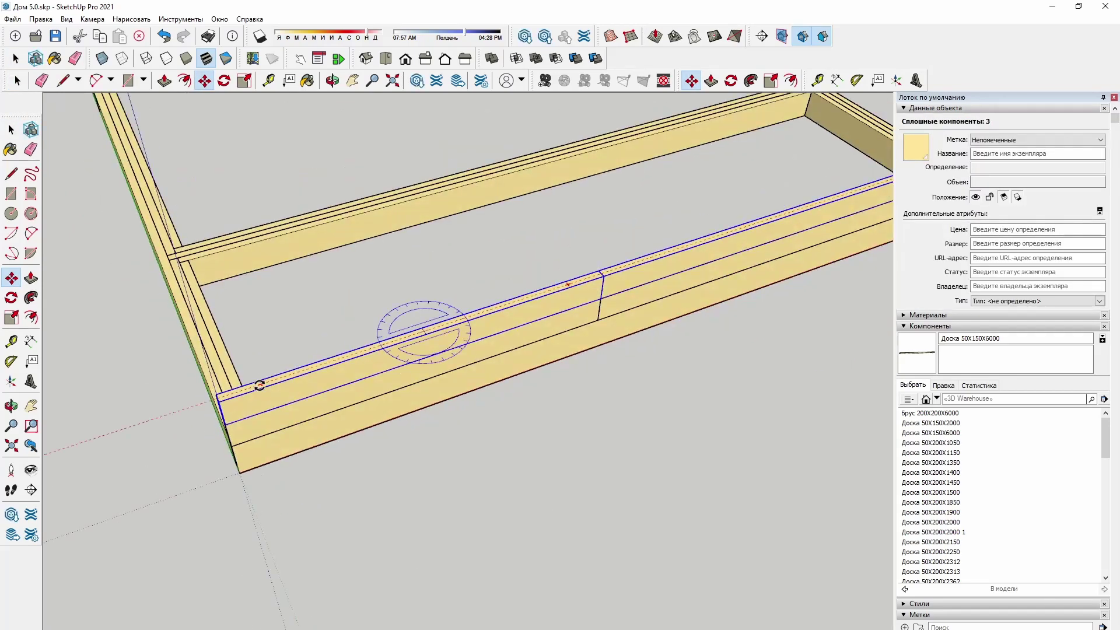
{"action": "scroll", "coordinate": [571, 425], "scroll_direction": "down", "scroll_amount": 5}
{"action": "middle_click_drag", "start_coordinate": [570, 425], "coordinate": [782, 424]}
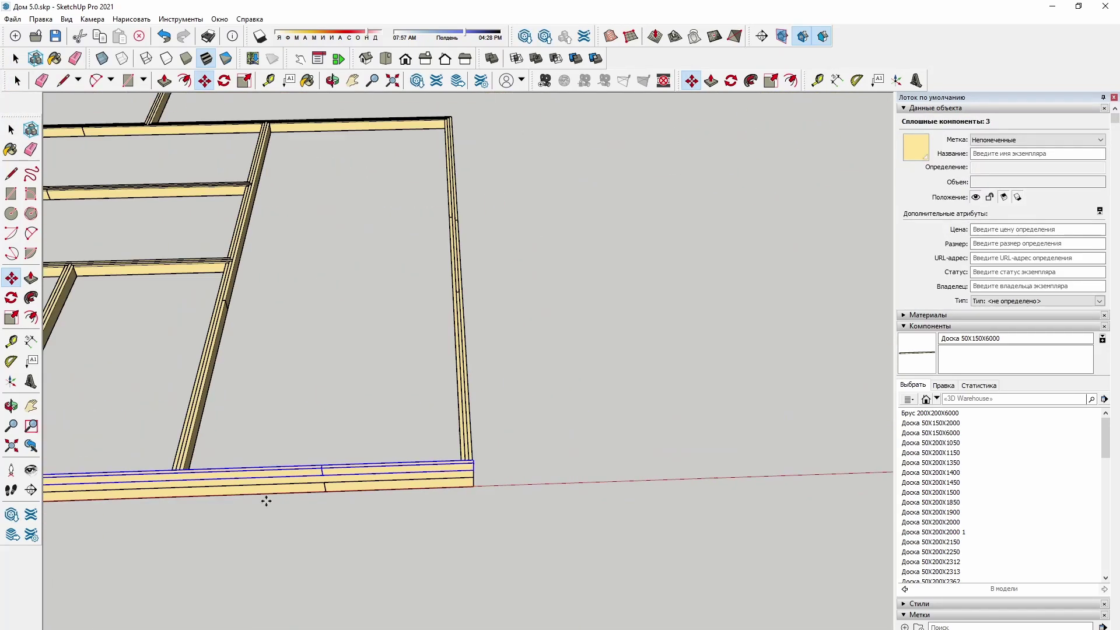
{"action": "mouse_move", "coordinate": [262, 500]}
{"action": "middle_mouse_down"}
{"action": "mouse_move", "coordinate": [645, 524]}
{"action": "mouse_move", "coordinate": [531, 330]}
{"action": "mouse_move", "coordinate": [584, 362]}
{"action": "middle_mouse_up"}
{"action": "scroll", "coordinate": [671, 438], "scroll_direction": "up", "scroll_amount": 3}
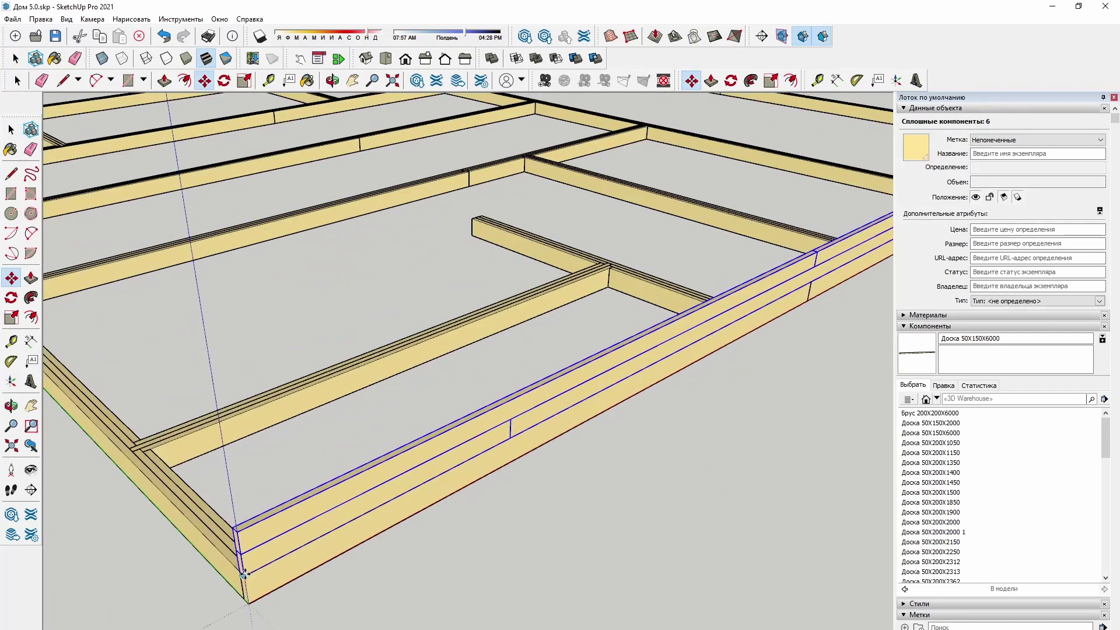
{"action": "scroll", "coordinate": [713, 470], "scroll_direction": "up", "scroll_amount": 3}
{"action": "scroll", "coordinate": [216, 486], "scroll_direction": "down", "scroll_amount": 4}
{"action": "middle_click_drag", "start_coordinate": [215, 485], "coordinate": [388, 484]}
{"action": "scroll", "coordinate": [213, 443], "scroll_direction": "up", "scroll_amount": 4}
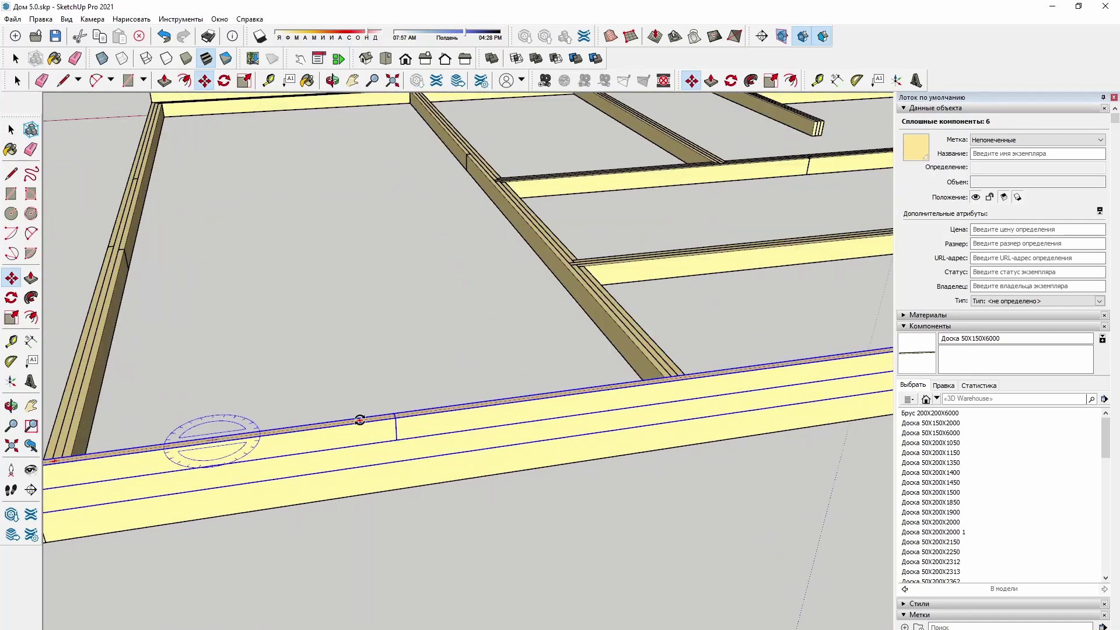
{"action": "scroll", "coordinate": [500, 420], "scroll_direction": "down", "scroll_amount": 5}
{"action": "scroll", "coordinate": [327, 545], "scroll_direction": "down", "scroll_amount": 3}
{"action": "middle_click_drag", "start_coordinate": [327, 545], "coordinate": [497, 528]}
{"action": "scroll", "coordinate": [342, 530], "scroll_direction": "up", "scroll_amount": 3}
{"action": "middle_click_drag", "start_coordinate": [342, 530], "coordinate": [489, 315]}
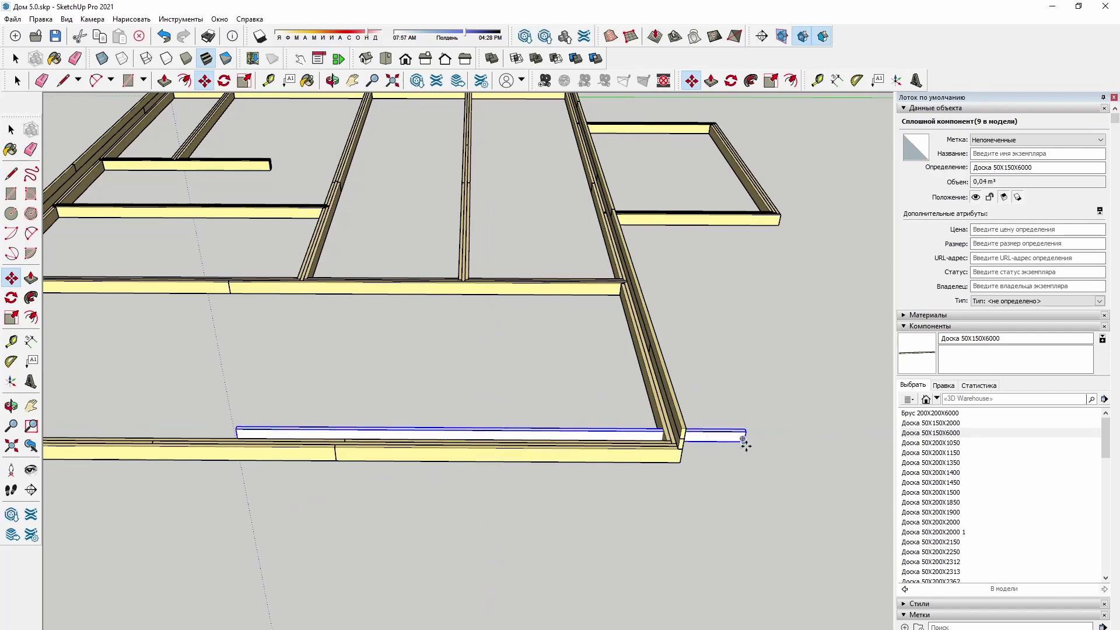
Undo the wrong rotation and place the board onto the rim
{"action": "key", "text": "ctrl+z"}
{"action": "left_click", "coordinate": [990, 440]}
{"action": "scroll", "coordinate": [607, 617], "scroll_direction": "down", "scroll_amount": 4}
{"action": "left_click", "coordinate": [607, 617]}
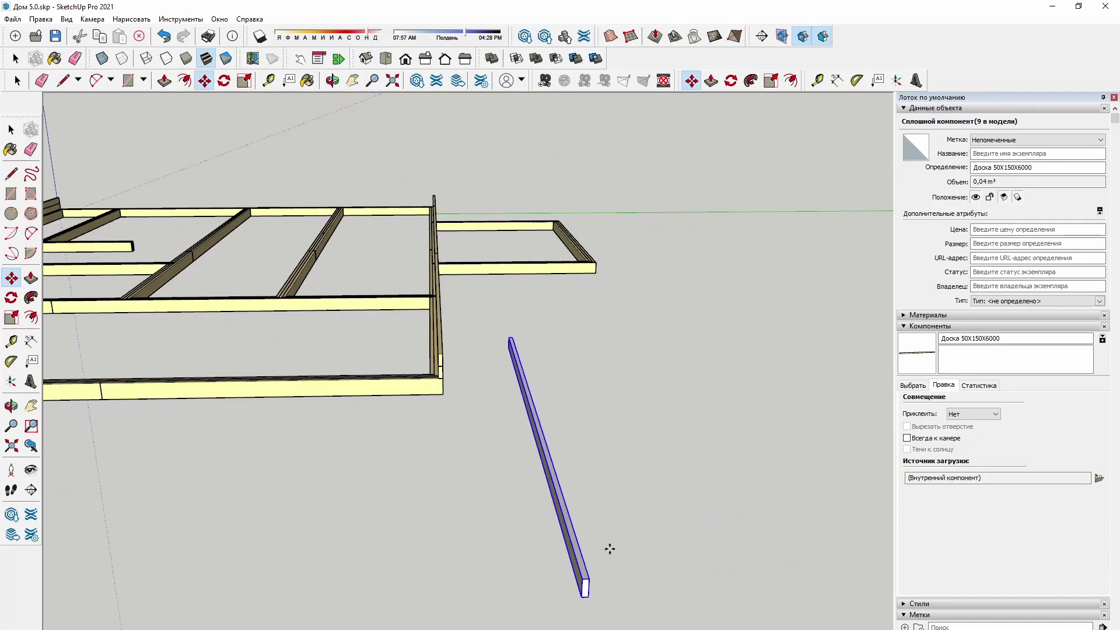
{"action": "mouse_move", "coordinate": [608, 617]}
{"action": "middle_mouse_down"}
{"action": "mouse_move", "coordinate": [630, 492]}
{"action": "mouse_move", "coordinate": [414, 578]}
{"action": "mouse_move", "coordinate": [516, 464]}
{"action": "mouse_move", "coordinate": [584, 526]}
{"action": "mouse_move", "coordinate": [465, 503]}
{"action": "middle_mouse_up"}
Move the selected boards along the rim and orbit to check the full front layer
{"action": "key", "text": "b"}
{"action": "key", "text": "m"}
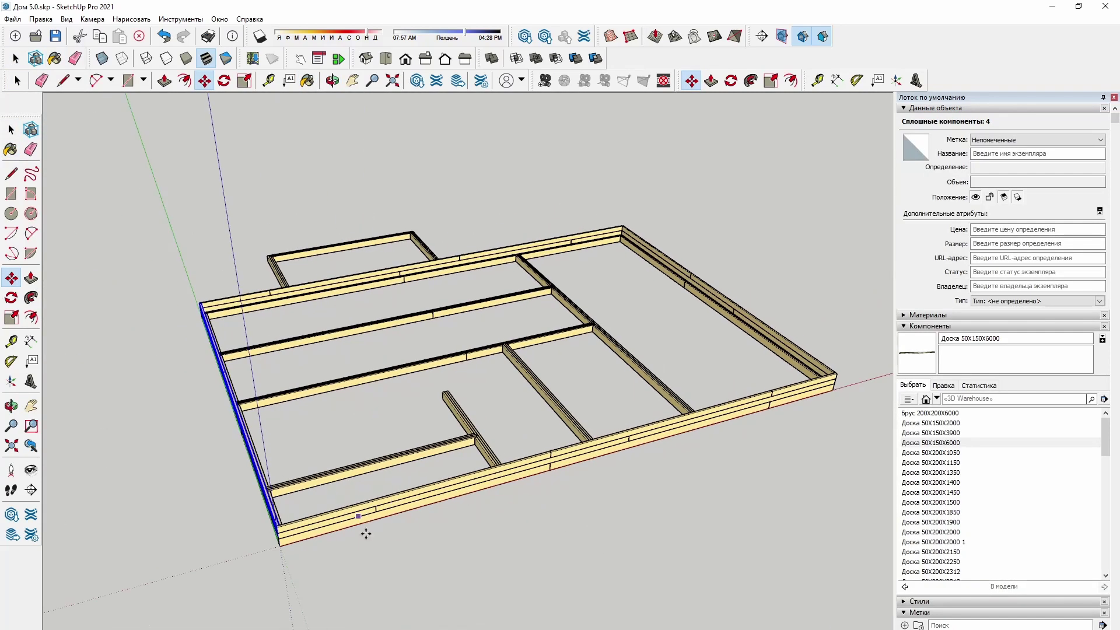
{"action": "mouse_move", "coordinate": [366, 534]}
{"action": "middle_mouse_down"}
{"action": "mouse_move", "coordinate": [502, 507]}
{"action": "mouse_move", "coordinate": [385, 500]}
{"action": "middle_mouse_up"}
{"action": "scroll", "coordinate": [406, 473], "scroll_direction": "up", "scroll_amount": 5}
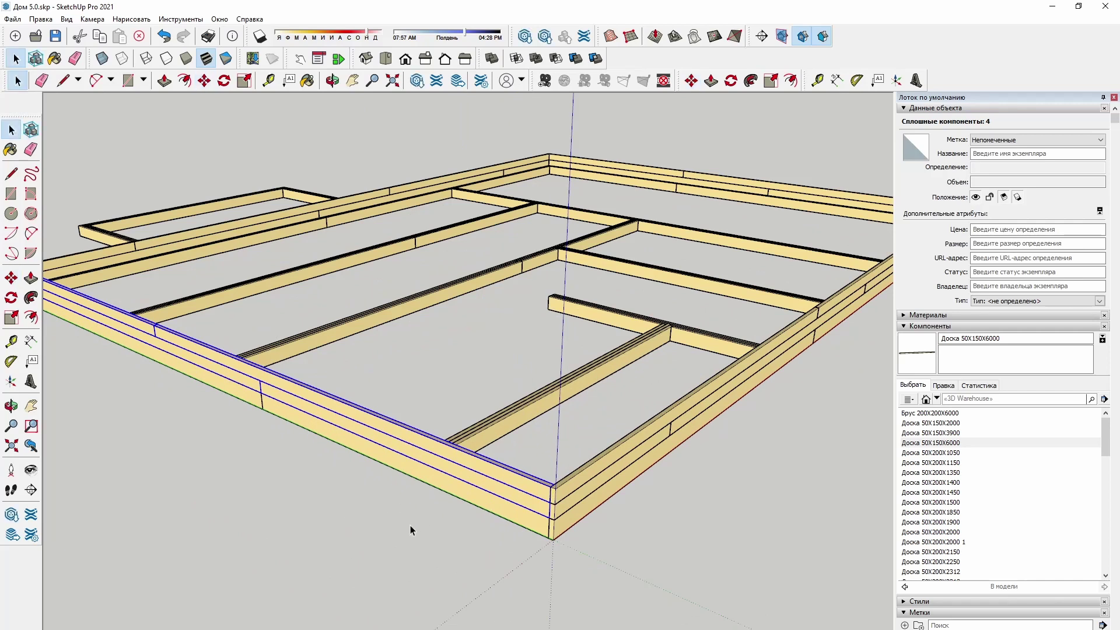
{"action": "scroll", "coordinate": [376, 528], "scroll_direction": "down", "scroll_amount": 3}
{"action": "scroll", "coordinate": [362, 531], "scroll_direction": "down", "scroll_amount": 1}
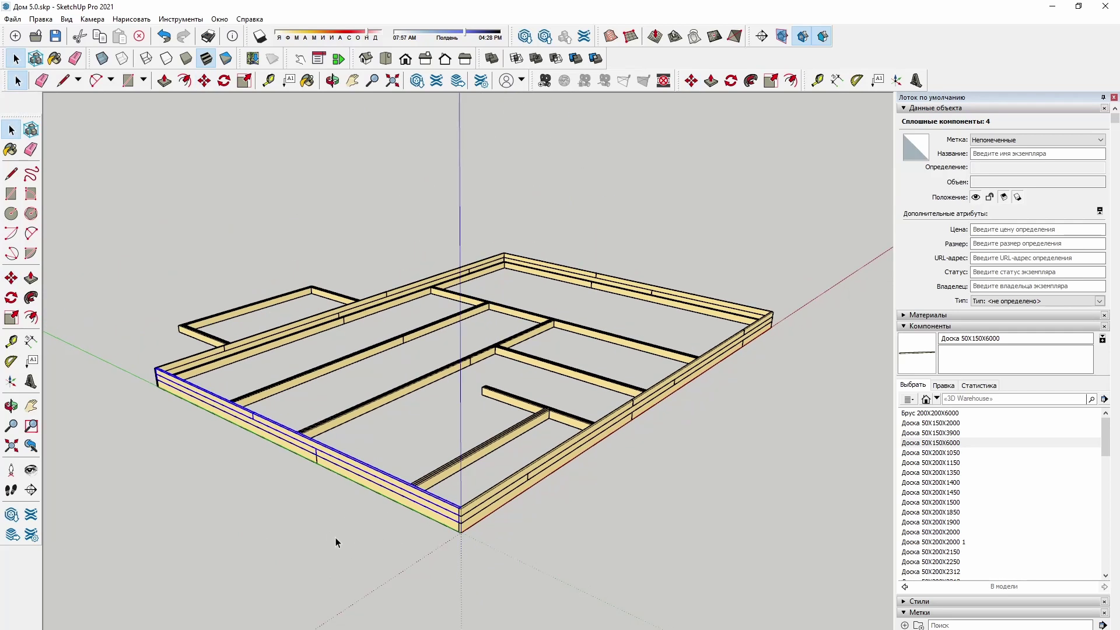
{"action": "mouse_move", "coordinate": [411, 513]}
{"action": "middle_mouse_down"}
{"action": "mouse_move", "coordinate": [358, 520]}
{"action": "mouse_move", "coordinate": [390, 517]}
{"action": "mouse_move", "coordinate": [313, 506]}
{"action": "mouse_move", "coordinate": [496, 508]}
{"action": "mouse_move", "coordinate": [437, 475]}
{"action": "mouse_move", "coordinate": [595, 475]}
{"action": "mouse_move", "coordinate": [586, 341]}
{"action": "middle_mouse_up"}
Make the chosen board unique as its own 4025 mm board
{"action": "left_click", "coordinate": [317, 503]}
{"action": "scroll", "coordinate": [479, 435], "scroll_direction": "up", "scroll_amount": 3}
{"action": "scroll", "coordinate": [569, 344], "scroll_direction": "up", "scroll_amount": 2}
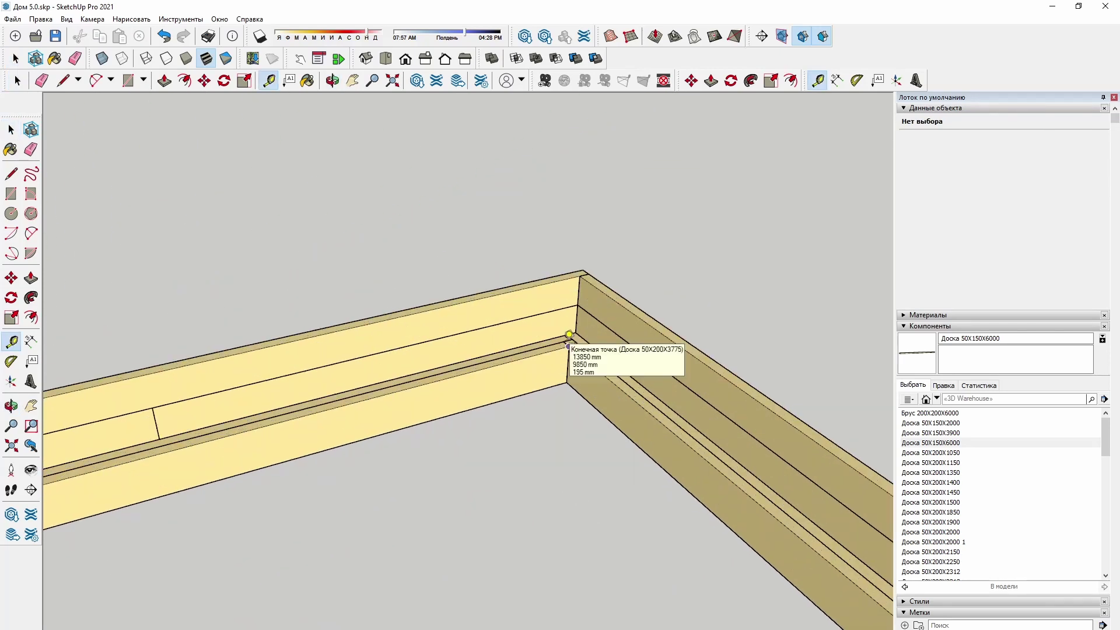
{"action": "scroll", "coordinate": [569, 345], "scroll_direction": "up", "scroll_amount": 2}
{"action": "scroll", "coordinate": [569, 344], "scroll_direction": "down", "scroll_amount": 2}
{"action": "right_click", "coordinate": [569, 446]}
{"action": "left_click", "coordinate": [613, 237]}
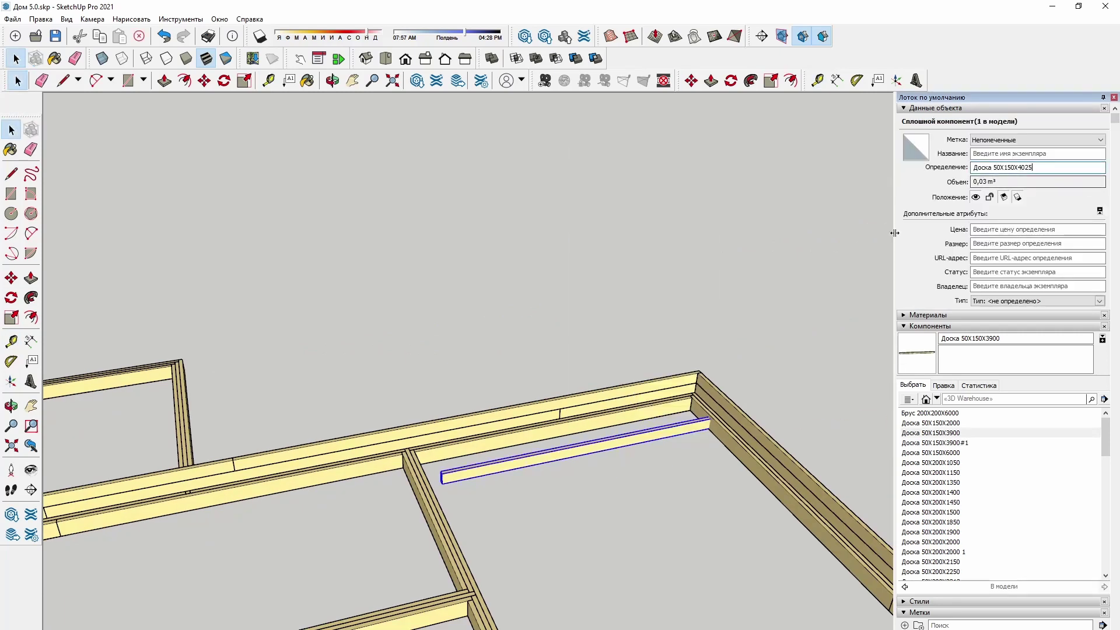
Reposition the 4025 mm board and zoom in on the frame corner
{"action": "scroll", "coordinate": [357, 406], "scroll_direction": "up", "scroll_amount": 3}
{"action": "key", "text": "m"}
{"action": "scroll", "coordinate": [493, 370], "scroll_direction": "up", "scroll_amount": 3}
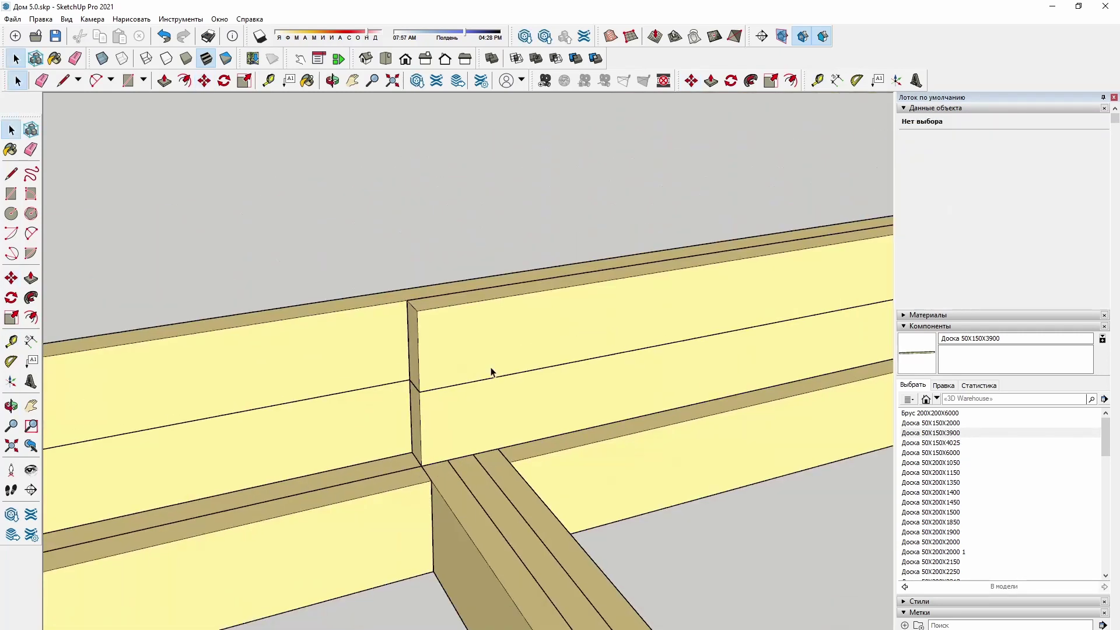
{"action": "scroll", "coordinate": [483, 333], "scroll_direction": "down", "scroll_amount": 3}
{"action": "key", "text": "space"}
{"action": "middle_click_drag", "start_coordinate": [483, 333], "coordinate": [181, 121]}
{"action": "scroll", "coordinate": [320, 527], "scroll_direction": "down", "scroll_amount": 3}
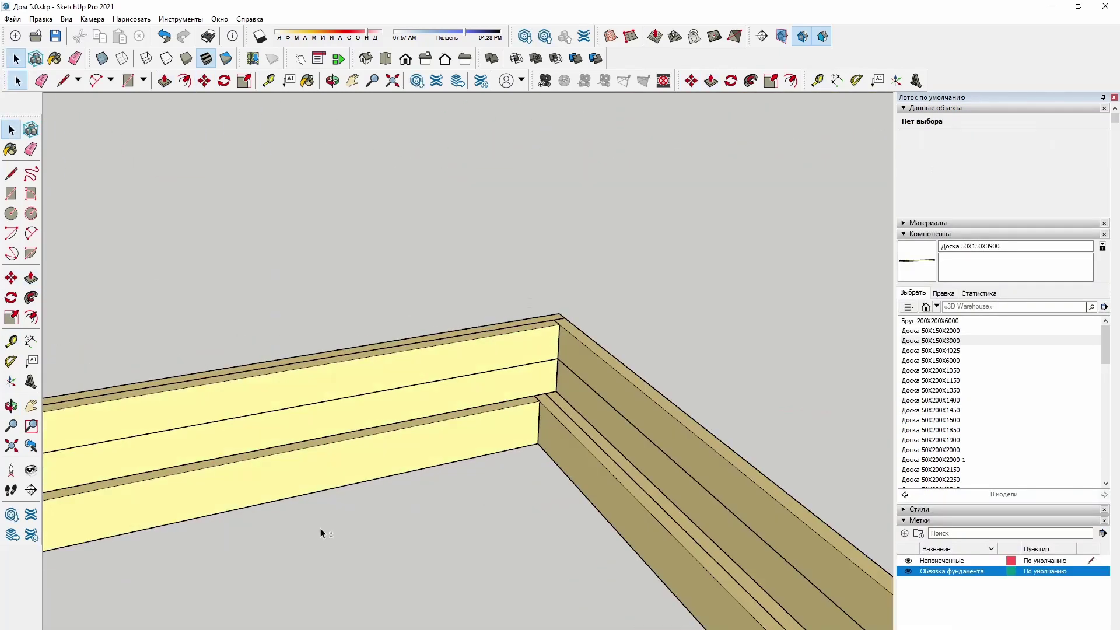
{"action": "scroll", "coordinate": [384, 520], "scroll_direction": "down", "scroll_amount": 3}
Group the two boards into the joist 'Балка пола Гаража' and move it across the frame end
{"action": "right_click", "coordinate": [349, 489]}
{"action": "left_click", "coordinate": [420, 374]}
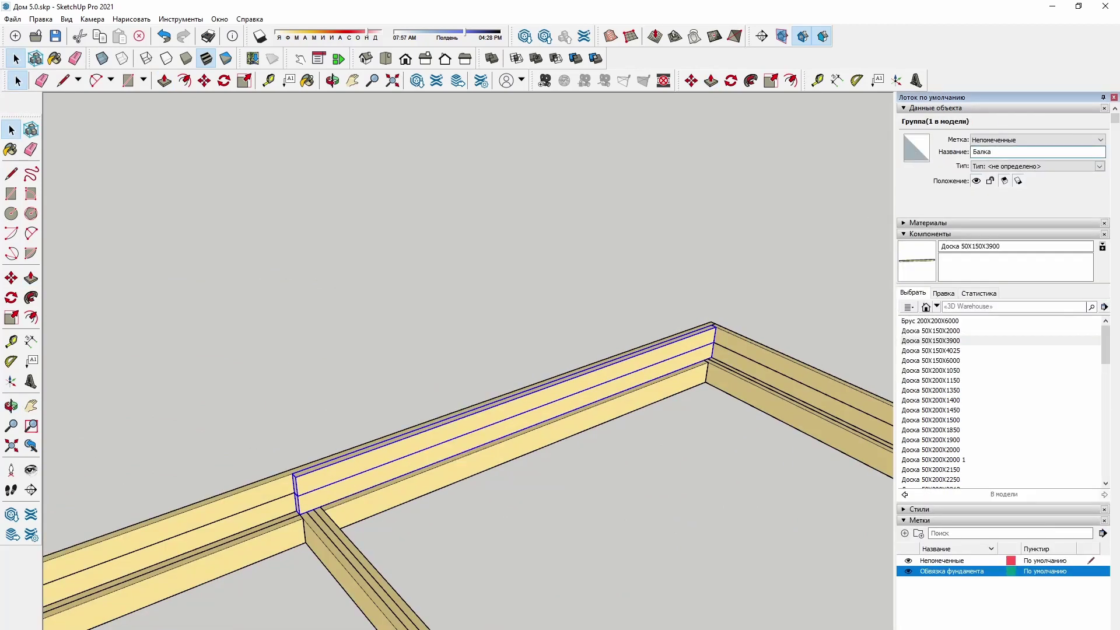
{"action": "left_click", "coordinate": [501, 420]}
{"action": "key", "text": "m"}
{"action": "middle_click_drag", "start_coordinate": [502, 420], "coordinate": [523, 503]}
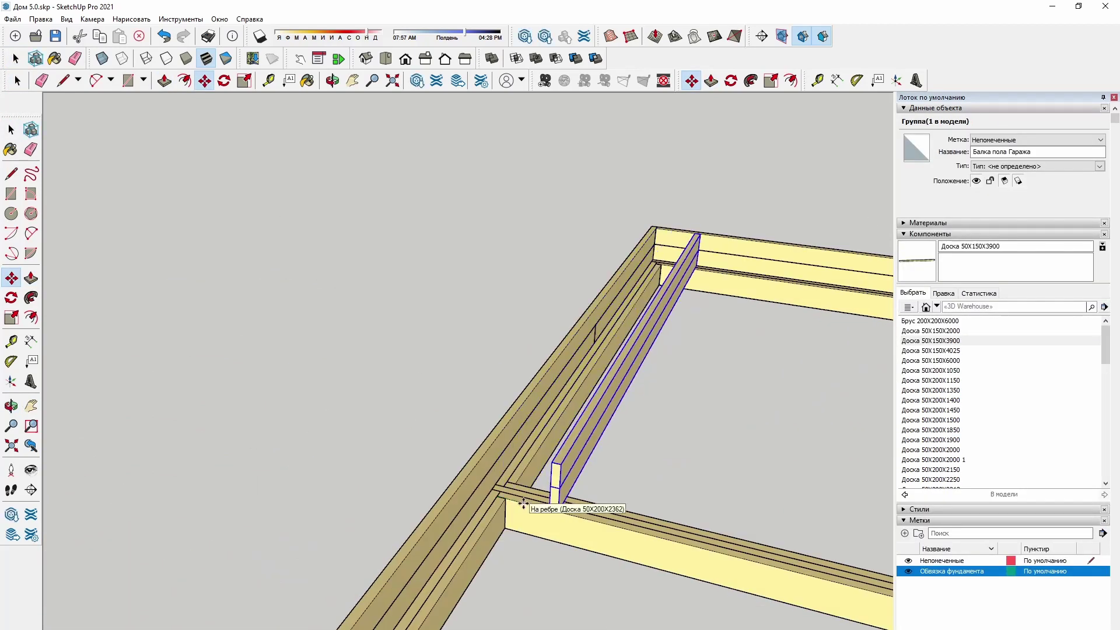
{"action": "scroll", "coordinate": [451, 451], "scroll_direction": "down", "scroll_amount": 3}
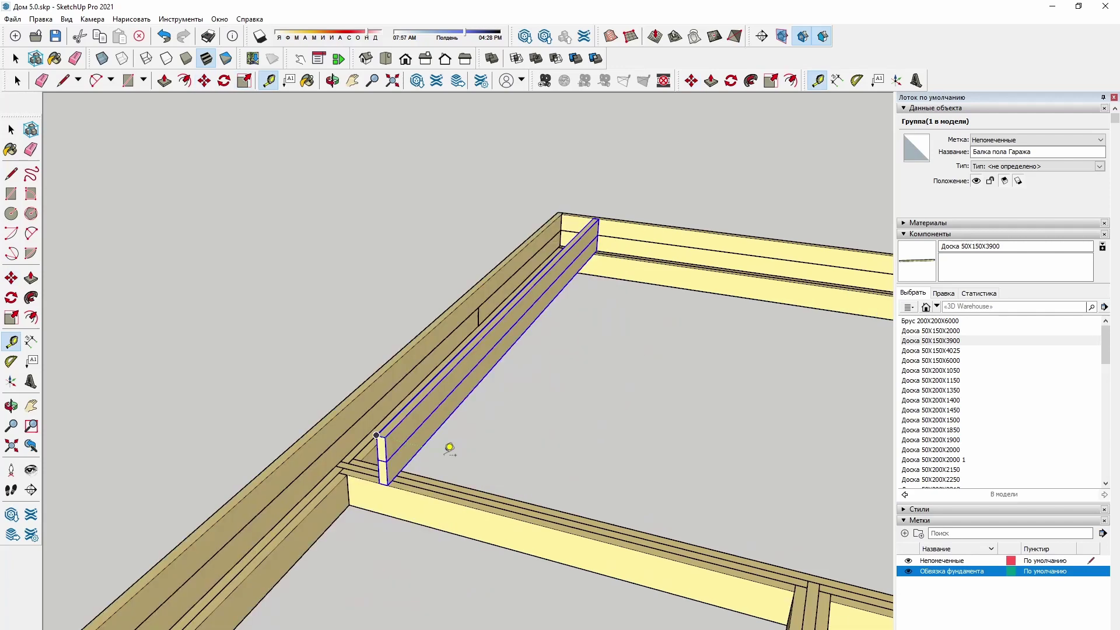
{"action": "mouse_move", "coordinate": [450, 450]}
{"action": "middle_mouse_down", "text": "shift"}
{"action": "mouse_move", "coordinate": [530, 453]}
{"action": "mouse_move", "coordinate": [458, 446]}
{"action": "mouse_move", "coordinate": [646, 567]}
{"action": "middle_mouse_up", "text": "shift"}
{"action": "scroll", "coordinate": [415, 460], "scroll_direction": "up", "scroll_amount": 5}
Copy the joist one spacing along the frame and array it *30
{"action": "left_click", "coordinate": [415, 460]}
{"action": "left_click", "coordinate": [513, 461], "text": "ctrl"}
{"action": "scroll", "coordinate": [514, 461], "scroll_direction": "down", "scroll_amount": 5}
{"action": "type", "text": "*30"}
{"action": "key", "text": "Return"}
{"action": "scroll", "coordinate": [646, 567], "scroll_direction": "down", "scroll_amount": 3}
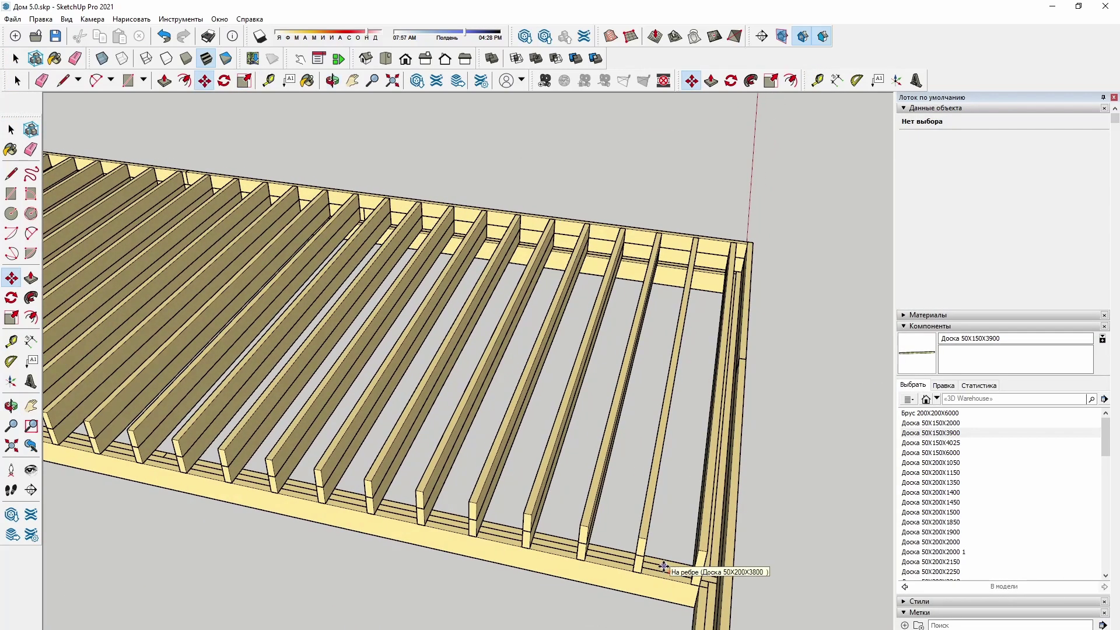
{"action": "scroll", "coordinate": [650, 585], "scroll_direction": "down", "scroll_amount": 2}
{"action": "key", "text": "space"}
Pan along the frame to inspect the joist row at its other end
{"action": "scroll", "coordinate": [650, 586], "scroll_direction": "up", "scroll_amount": 2}
{"action": "scroll", "coordinate": [652, 572], "scroll_direction": "up", "scroll_amount": 4}
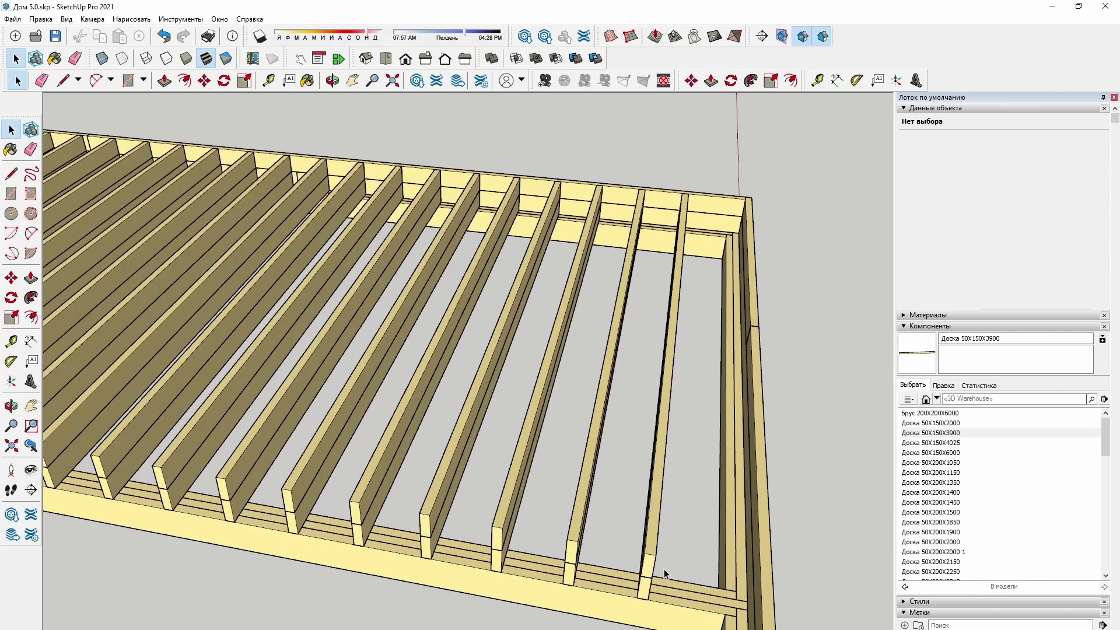
{"action": "key", "text": "space"}
{"action": "scroll", "coordinate": [568, 555], "scroll_direction": "down", "scroll_amount": 5}
{"action": "middle_click_drag", "start_coordinate": [567, 555], "coordinate": [558, 526], "text": "shift"}
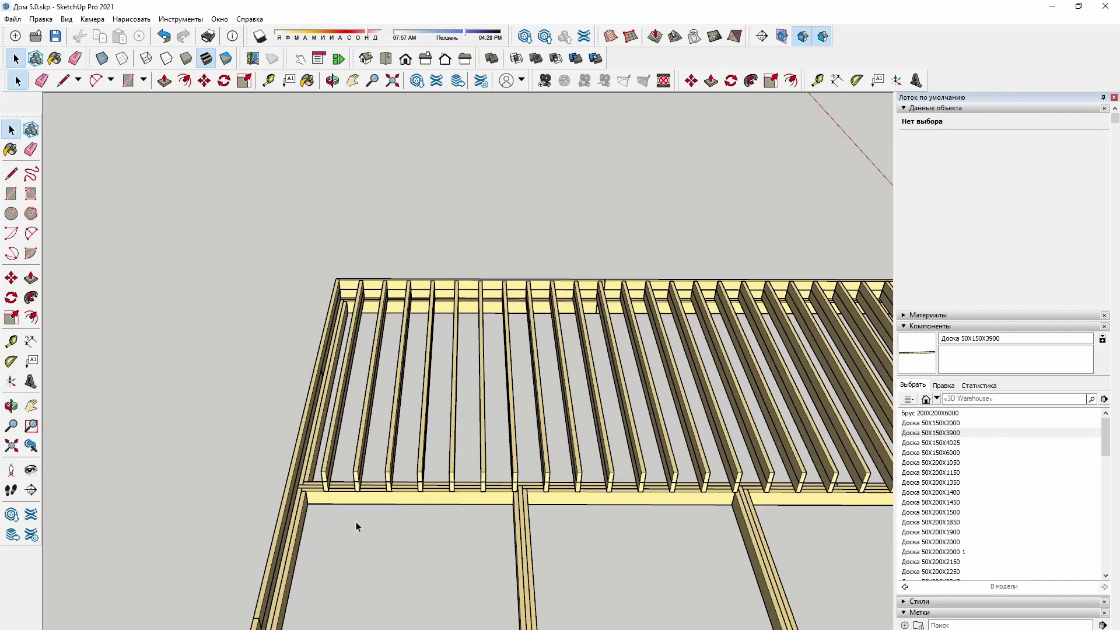
{"action": "scroll", "coordinate": [374, 457], "scroll_direction": "up", "scroll_amount": 3}
{"action": "scroll", "coordinate": [374, 457], "scroll_direction": "down", "scroll_amount": 2}
Rotate a board flat and stretch it into a short 50X150X300 blocking piece
{"action": "key", "text": "b"}
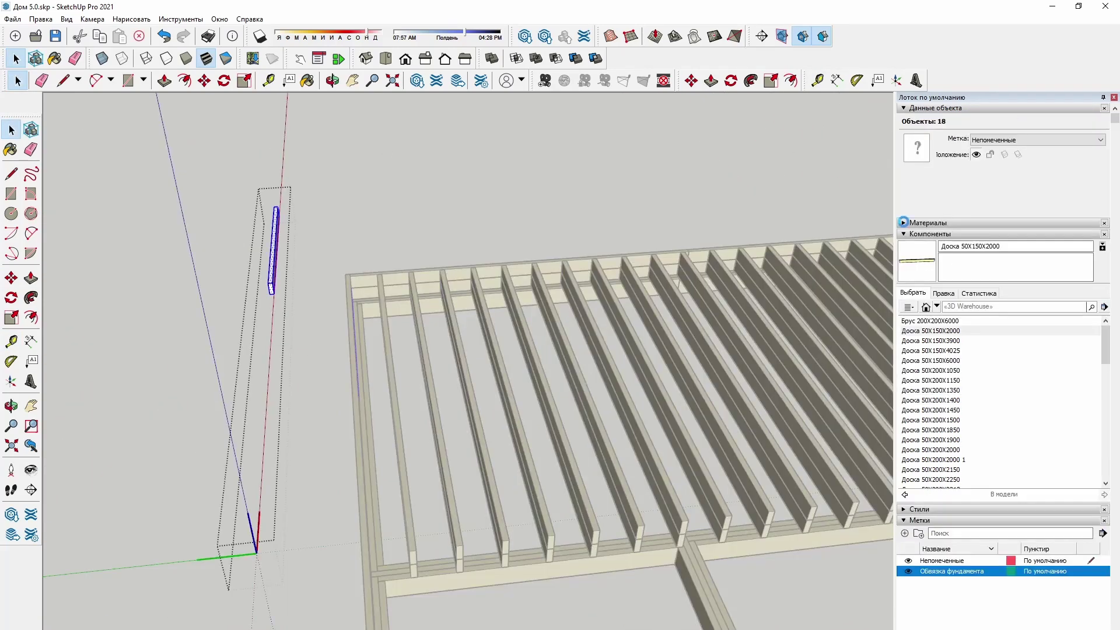
{"action": "key", "text": "q"}
{"action": "left_click", "coordinate": [274, 257]}
{"action": "scroll", "coordinate": [271, 142], "scroll_direction": "up", "scroll_amount": 4}
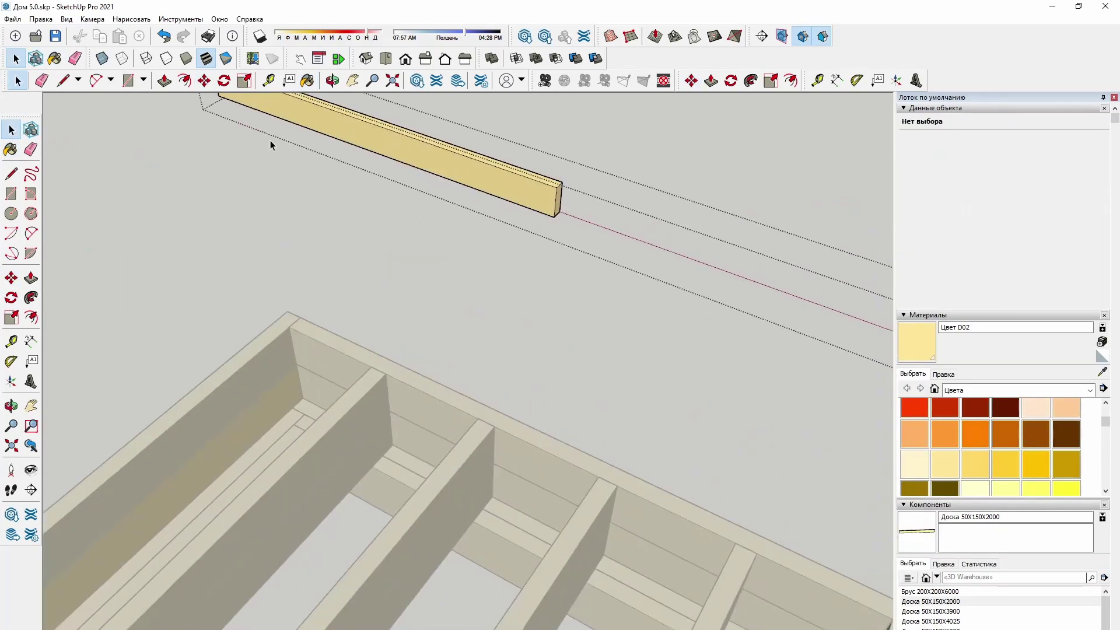
{"action": "key", "text": "p"}
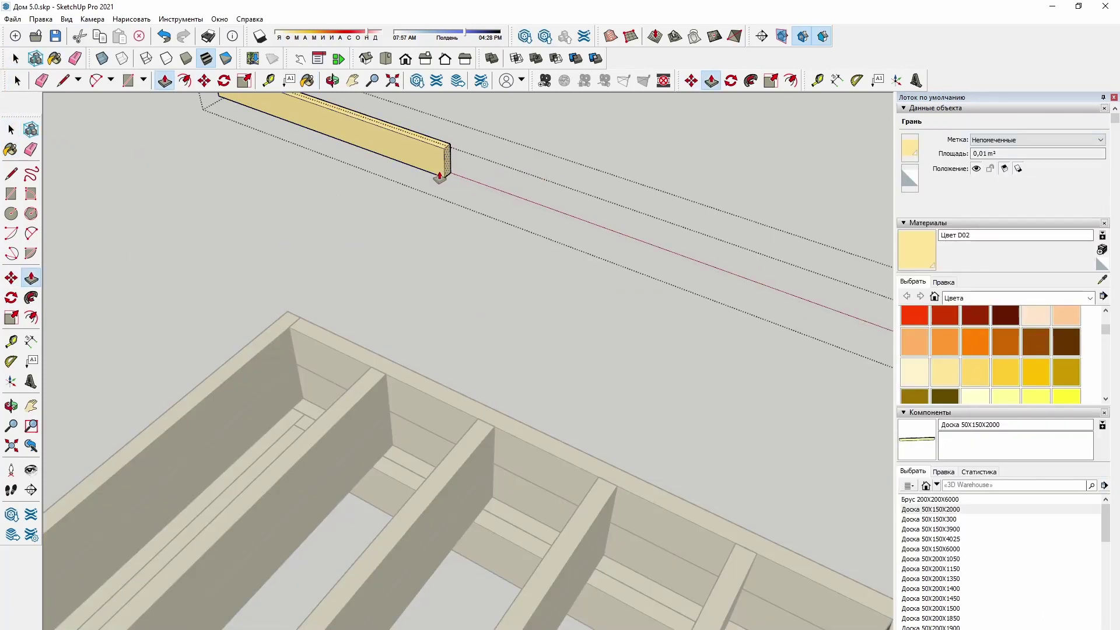
{"action": "key", "text": "Escape"}
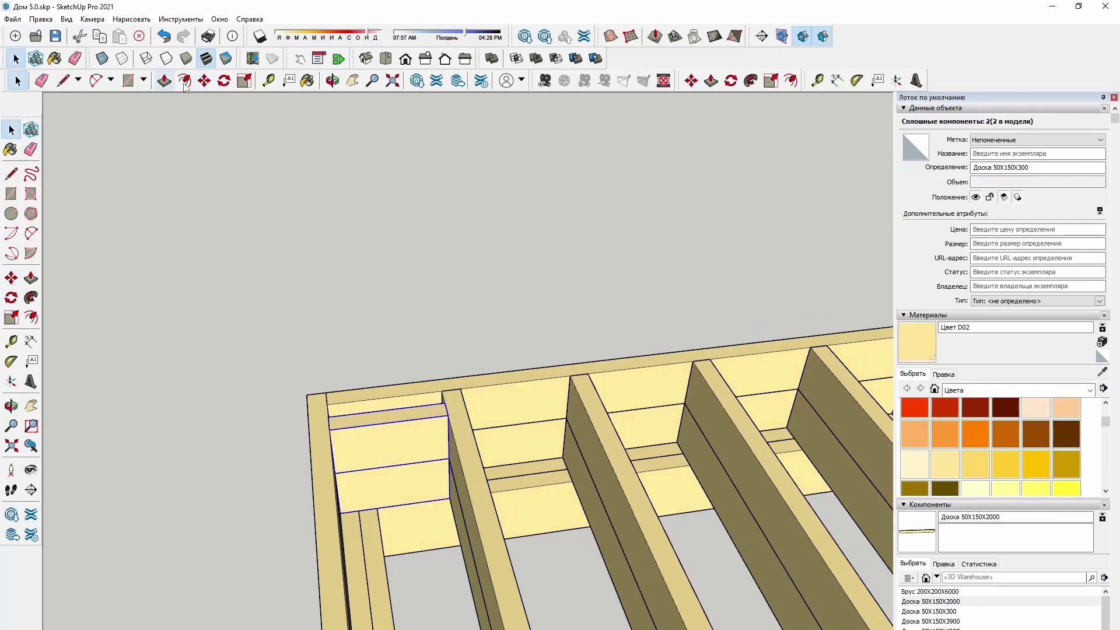
Move the blocking board between the joists and look along the frame edge
{"action": "key", "text": "m"}
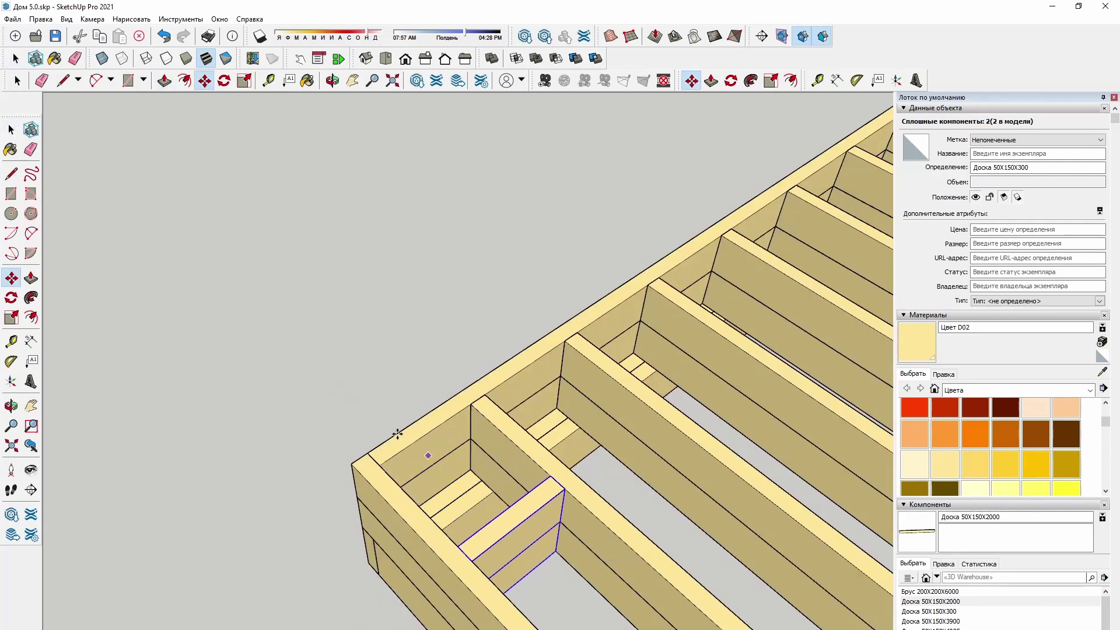
{"action": "scroll", "coordinate": [584, 490], "scroll_direction": "down", "scroll_amount": 5}
{"action": "scroll", "coordinate": [350, 362], "scroll_direction": "up", "scroll_amount": 3}
{"action": "scroll", "coordinate": [369, 404], "scroll_direction": "up", "scroll_amount": 3}
{"action": "scroll", "coordinate": [370, 404], "scroll_direction": "down", "scroll_amount": 5}
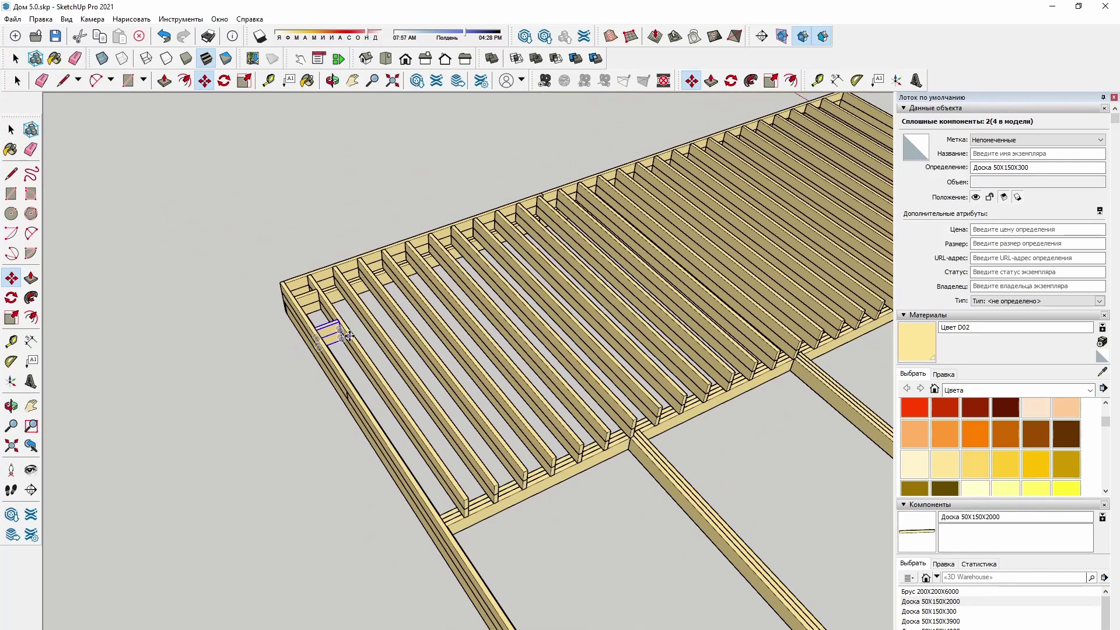
{"action": "scroll", "coordinate": [362, 338], "scroll_direction": "up", "scroll_amount": 5}
{"action": "scroll", "coordinate": [396, 408], "scroll_direction": "down", "scroll_amount": 5}
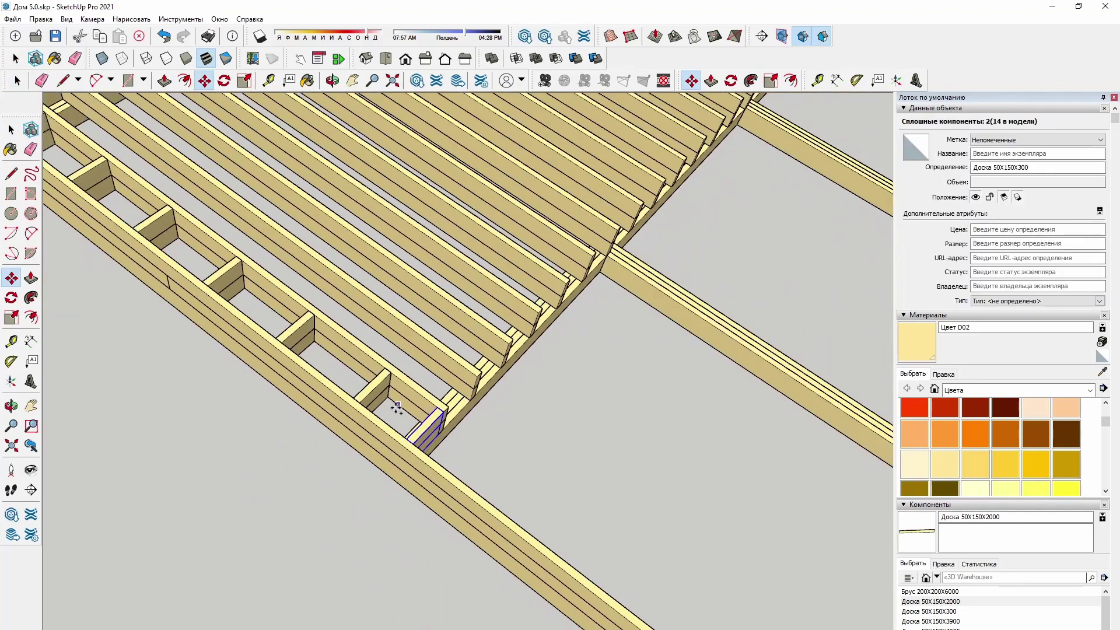
{"action": "key", "text": "space"}
{"action": "scroll", "coordinate": [485, 391], "scroll_direction": "down", "scroll_amount": 5}
{"action": "middle_click_drag", "start_coordinate": [485, 390], "coordinate": [478, 495]}
{"action": "scroll", "coordinate": [407, 306], "scroll_direction": "up", "scroll_amount": 3}
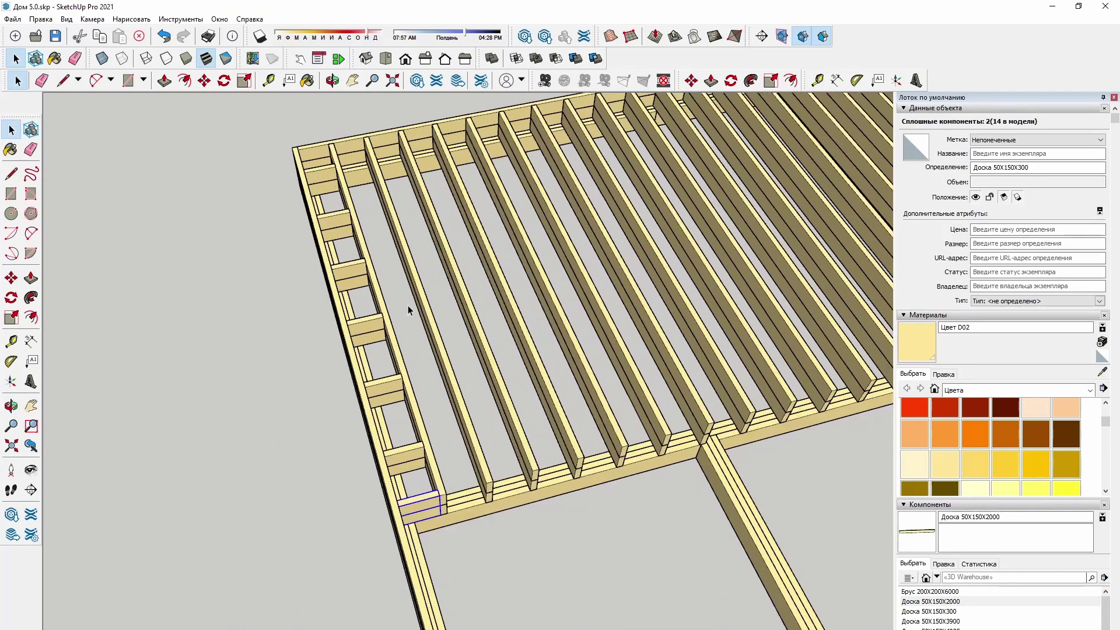
Add another blocking board and copy both into the gaps between the joists along the rim
{"action": "left_click", "coordinate": [420, 503], "text": "ctrl"}
{"action": "scroll", "coordinate": [420, 503], "scroll_direction": "down", "scroll_amount": 2}
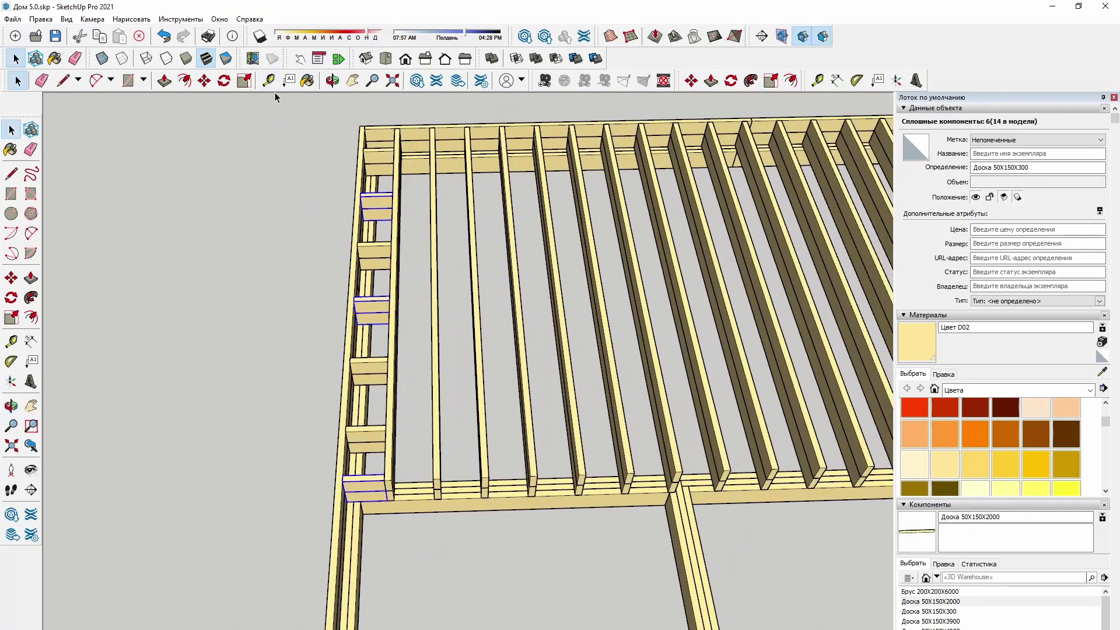
{"action": "scroll", "coordinate": [418, 496], "scroll_direction": "up", "scroll_amount": 5}
{"action": "key", "text": "m"}
{"action": "left_click", "coordinate": [513, 495]}
{"action": "scroll", "coordinate": [513, 495], "scroll_direction": "down", "scroll_amount": 5}
Orbit over the joist frame to locate the corner gap
{"action": "scroll", "coordinate": [395, 520], "scroll_direction": "down", "scroll_amount": 2}
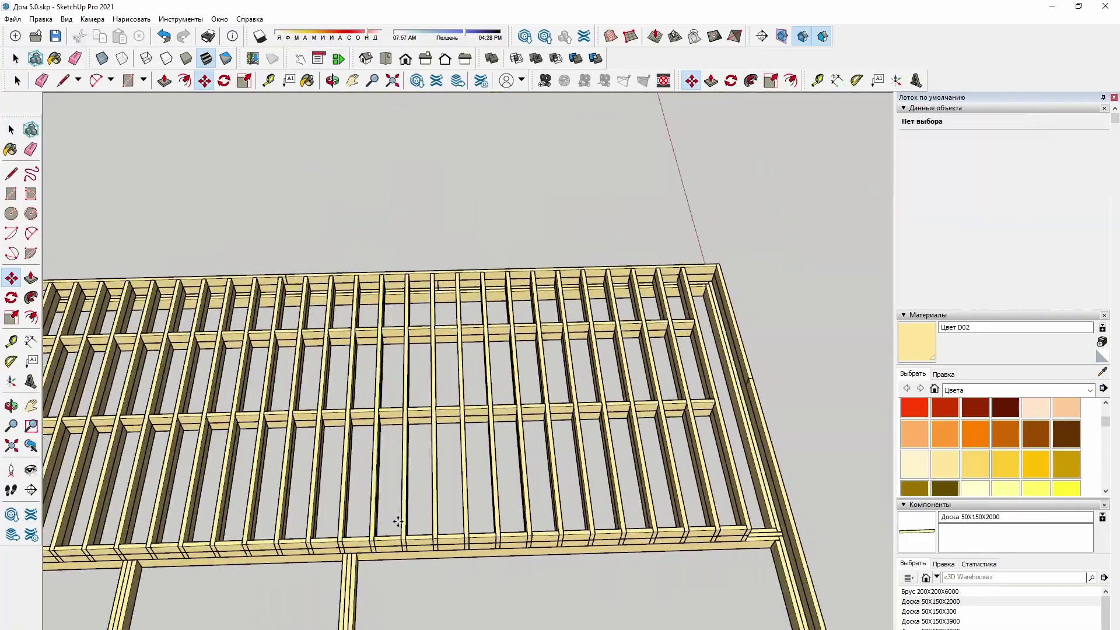
{"action": "mouse_move", "coordinate": [395, 520]}
{"action": "middle_mouse_down"}
{"action": "mouse_move", "coordinate": [601, 484]}
{"action": "mouse_move", "coordinate": [470, 475]}
{"action": "mouse_move", "coordinate": [607, 525]}
{"action": "mouse_move", "coordinate": [401, 545]}
{"action": "middle_mouse_up"}
{"action": "scroll", "coordinate": [601, 484], "scroll_direction": "up", "scroll_amount": 4}
{"action": "scroll", "coordinate": [601, 485], "scroll_direction": "down", "scroll_amount": 5}
{"action": "scroll", "coordinate": [630, 426], "scroll_direction": "up", "scroll_amount": 3}
{"action": "scroll", "coordinate": [630, 425], "scroll_direction": "up", "scroll_amount": 3}
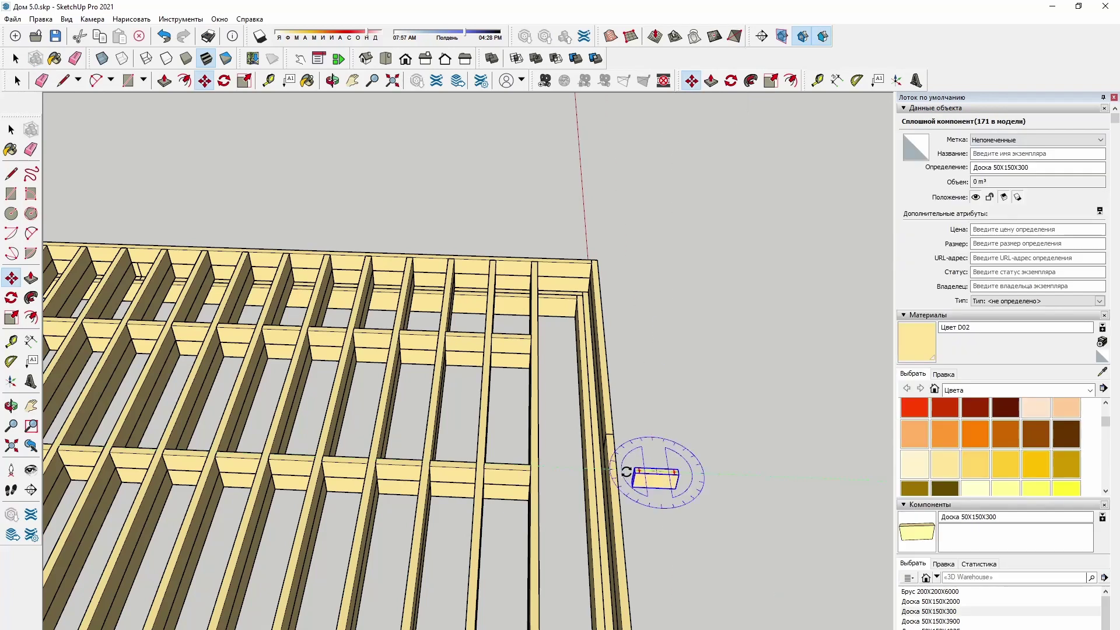
{"action": "key", "text": "space"}
{"action": "scroll", "coordinate": [739, 385], "scroll_direction": "up", "scroll_amount": 3}
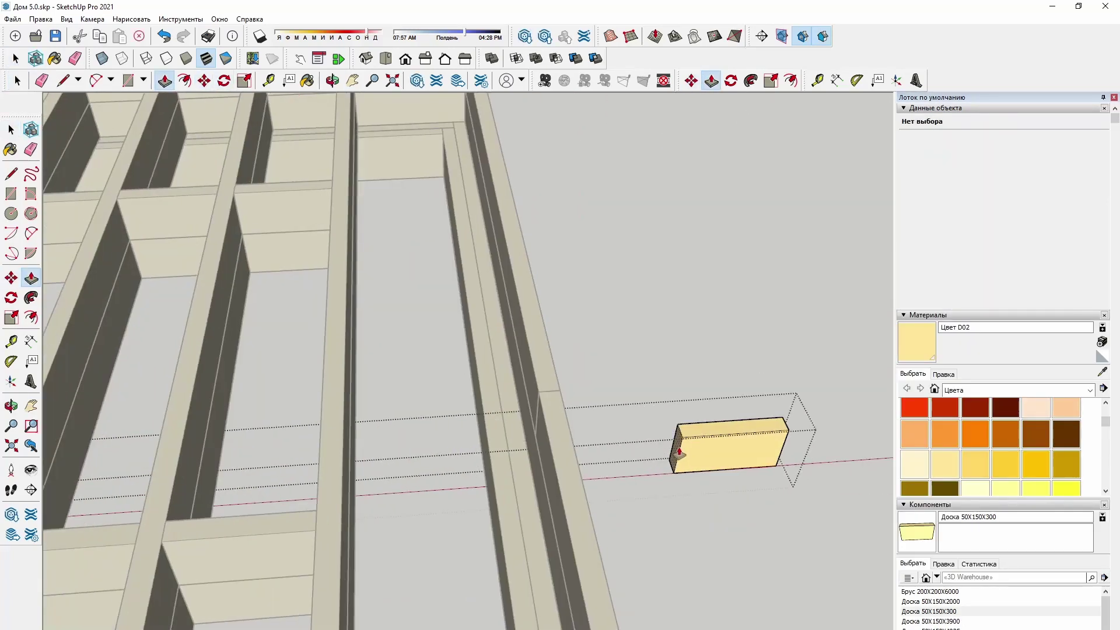
{"action": "scroll", "coordinate": [606, 415], "scroll_direction": "up", "scroll_amount": 2}
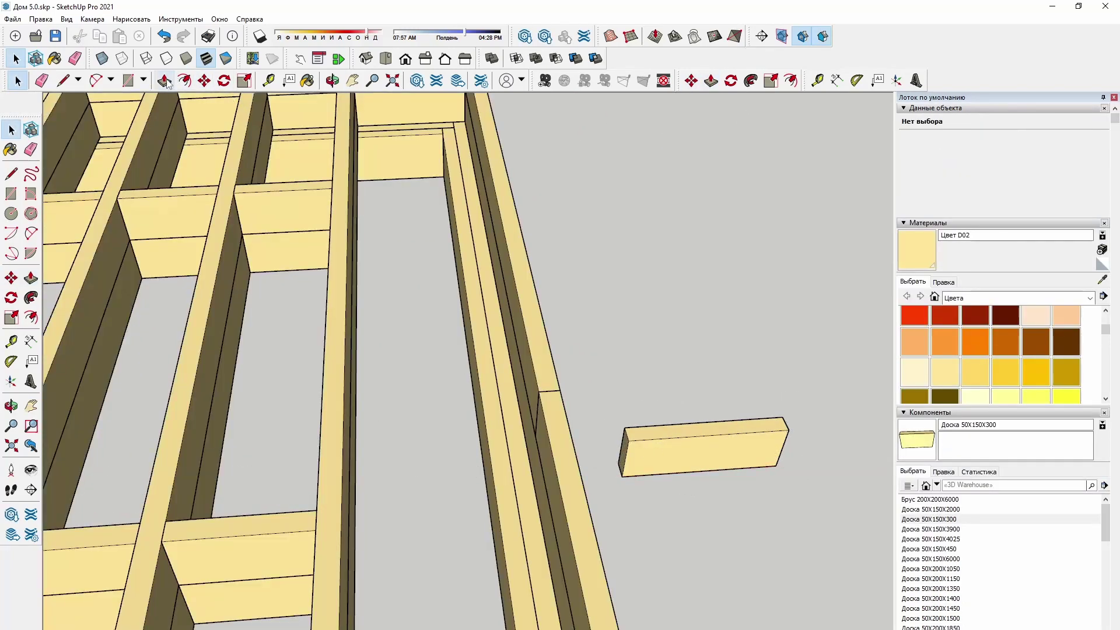
Move the loose 50X150X450 board into the corner gap and select both corner boards
{"action": "left_click", "coordinate": [623, 430]}
{"action": "scroll", "coordinate": [456, 307], "scroll_direction": "down", "scroll_amount": 3}
{"action": "scroll", "coordinate": [463, 286], "scroll_direction": "down", "scroll_amount": 2}
{"action": "middle_click_drag", "start_coordinate": [464, 287], "coordinate": [482, 385]}
{"action": "scroll", "coordinate": [442, 248], "scroll_direction": "up", "scroll_amount": 3}
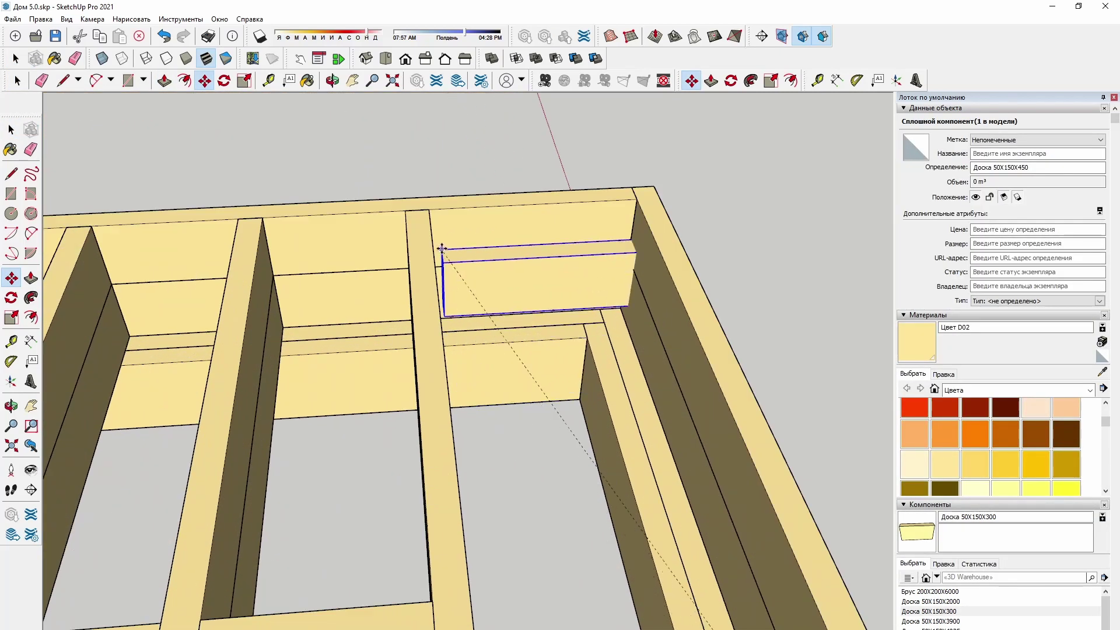
{"action": "mouse_move", "coordinate": [431, 216]}
{"action": "middle_mouse_down"}
{"action": "mouse_move", "coordinate": [464, 276]}
{"action": "mouse_move", "coordinate": [555, 338]}
{"action": "middle_mouse_up"}
{"action": "left_click", "coordinate": [457, 276]}
{"action": "left_click", "coordinate": [509, 296]}
{"action": "middle_click_drag", "start_coordinate": [510, 297], "coordinate": [491, 288]}
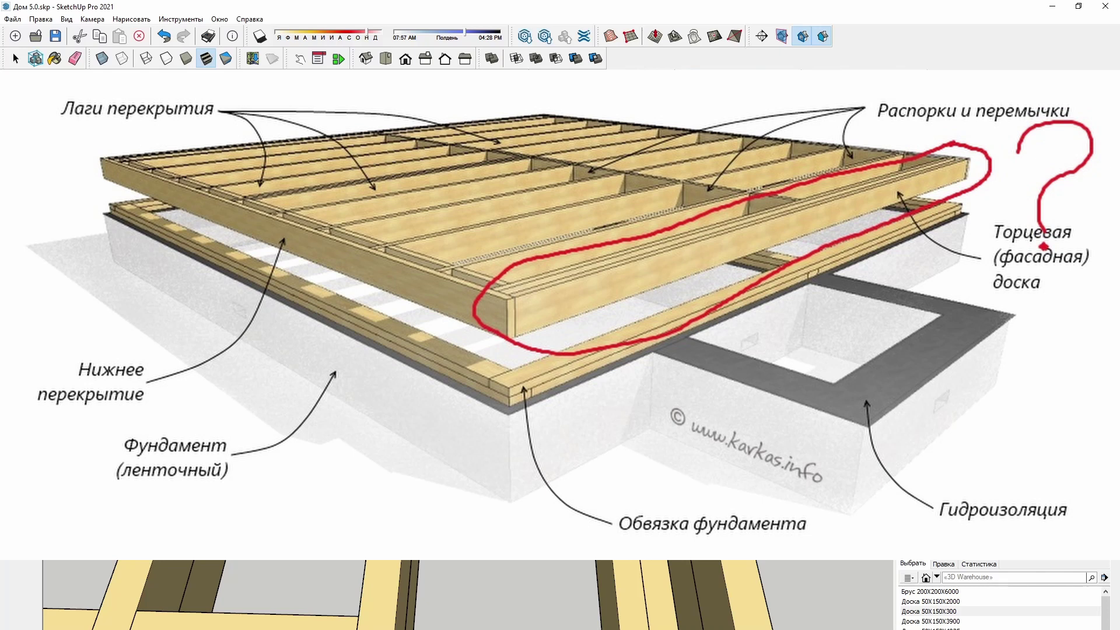
{"action": "middle_click_drag", "start_coordinate": [408, 590], "coordinate": [455, 584]}
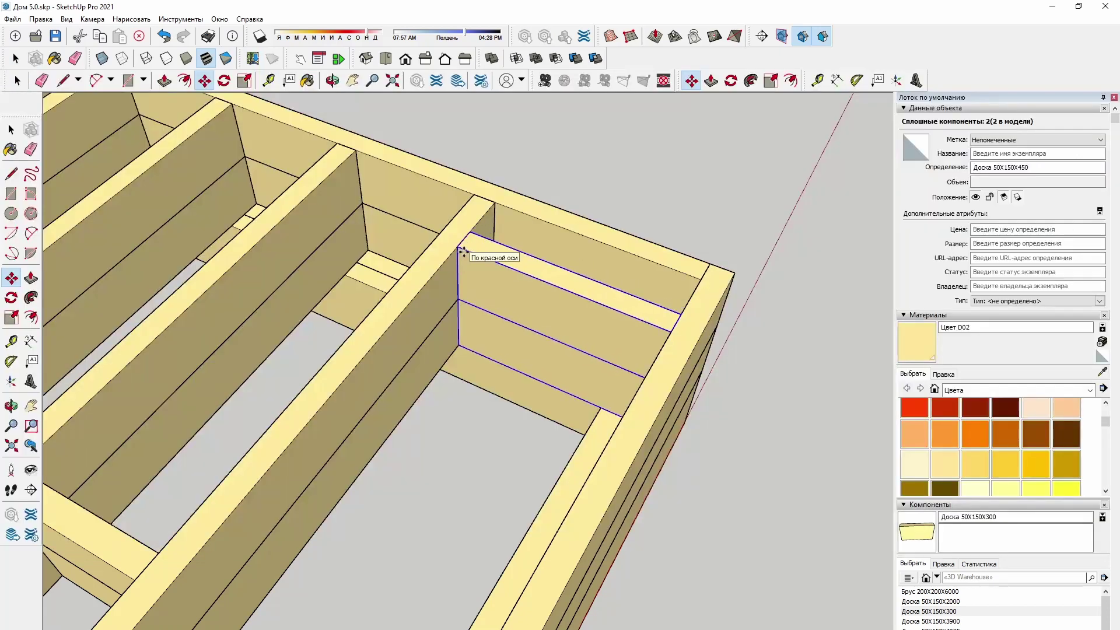
Array the pair of 50X150X450 blocking boards along the frame edge
{"action": "mouse_move", "coordinate": [475, 251]}
{"action": "middle_mouse_down"}
{"action": "mouse_move", "coordinate": [487, 390]}
{"action": "mouse_move", "coordinate": [263, 478]}
{"action": "mouse_move", "coordinate": [357, 468]}
{"action": "mouse_move", "coordinate": [576, 307]}
{"action": "middle_mouse_up"}
{"action": "key", "text": "m"}
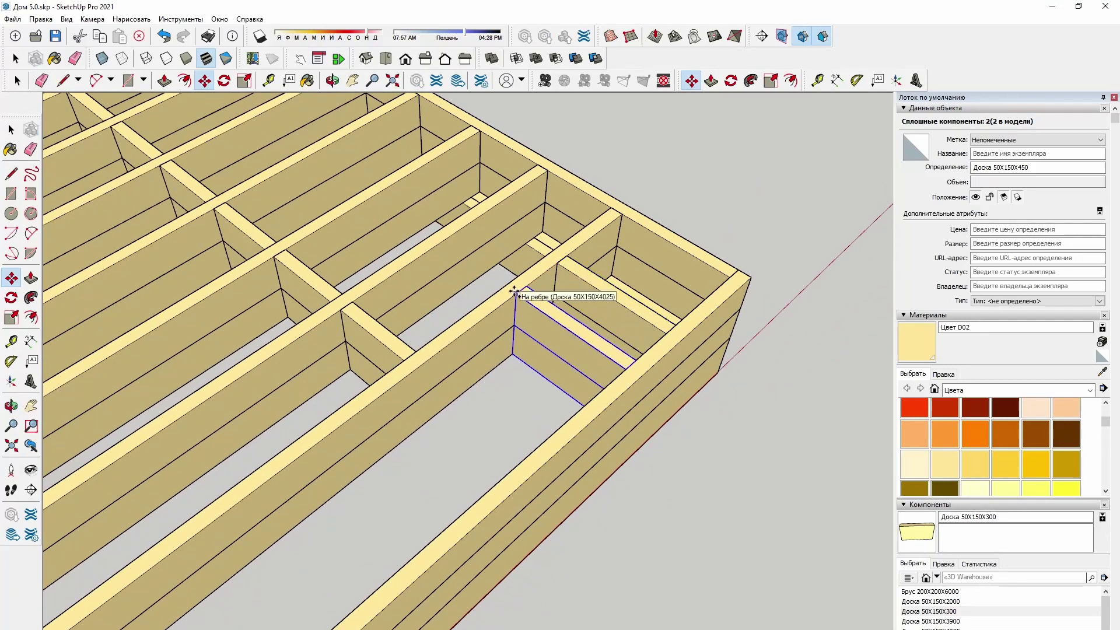
{"action": "scroll", "coordinate": [514, 290], "scroll_direction": "down", "scroll_amount": 5}
{"action": "scroll", "coordinate": [491, 349], "scroll_direction": "down", "scroll_amount": 1}
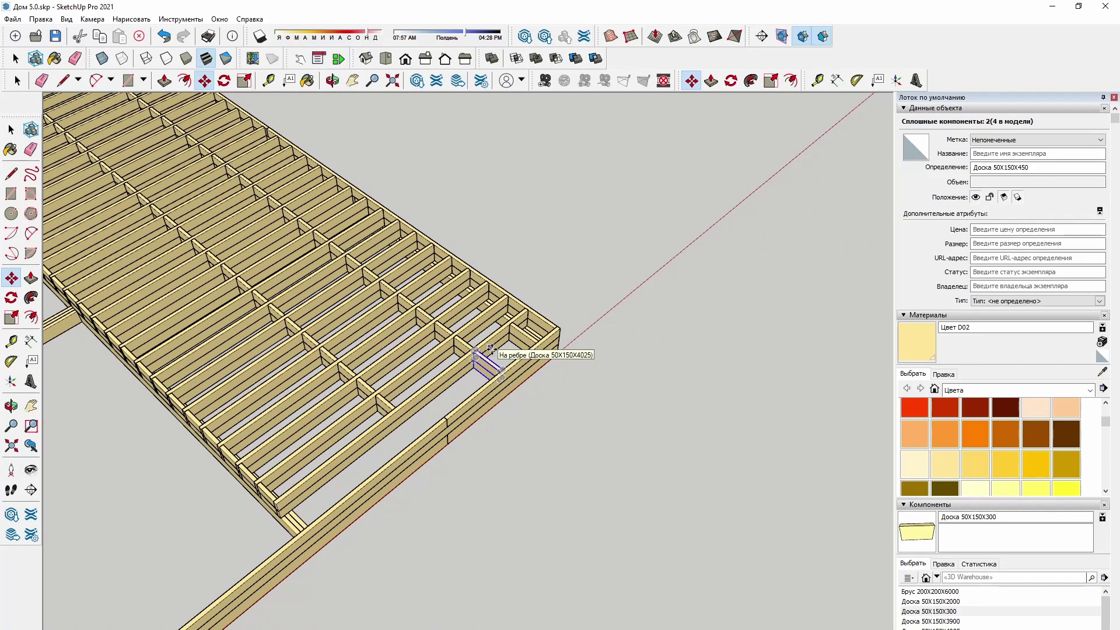
{"action": "key", "text": "ctrl+z"}
{"action": "scroll", "coordinate": [261, 490], "scroll_direction": "up", "scroll_amount": 3}
{"action": "scroll", "coordinate": [300, 446], "scroll_direction": "up", "scroll_amount": 3}
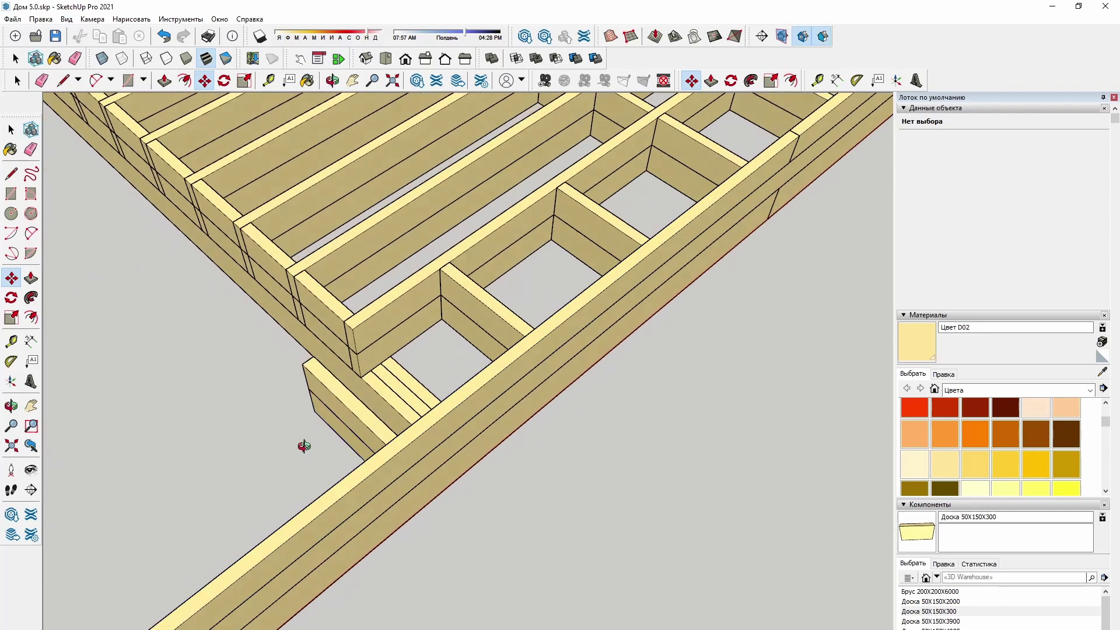
Reposition and rotate the end pair of 450 mm blocking boards at the joist ends
{"action": "key", "text": "q"}
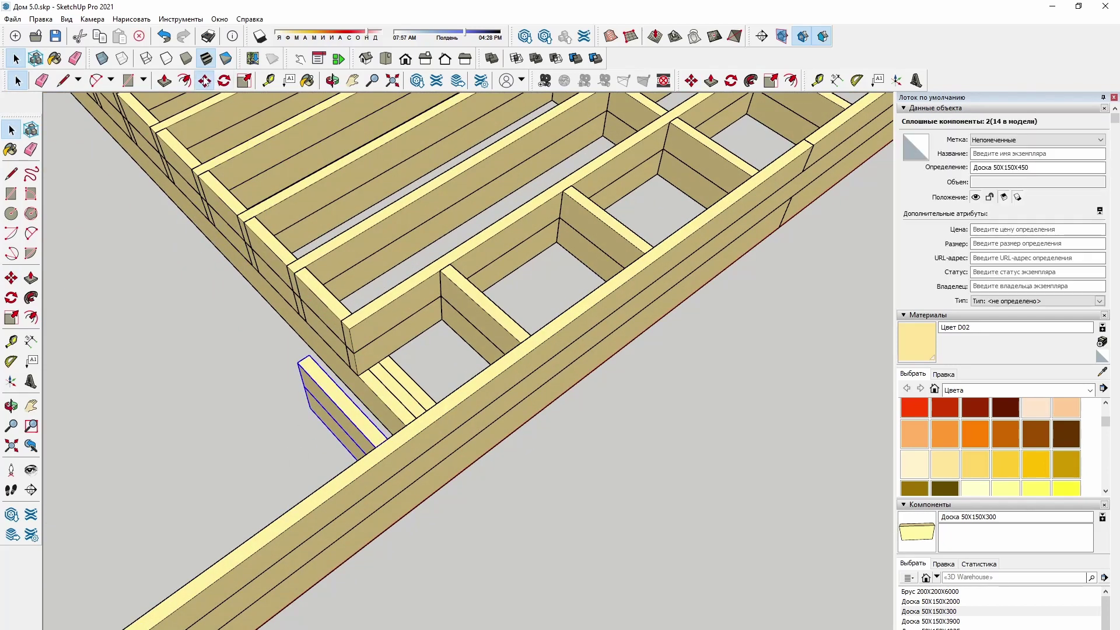
{"action": "key", "text": "m"}
{"action": "scroll", "coordinate": [347, 393], "scroll_direction": "up", "scroll_amount": 2}
{"action": "left_click", "coordinate": [251, 330]}
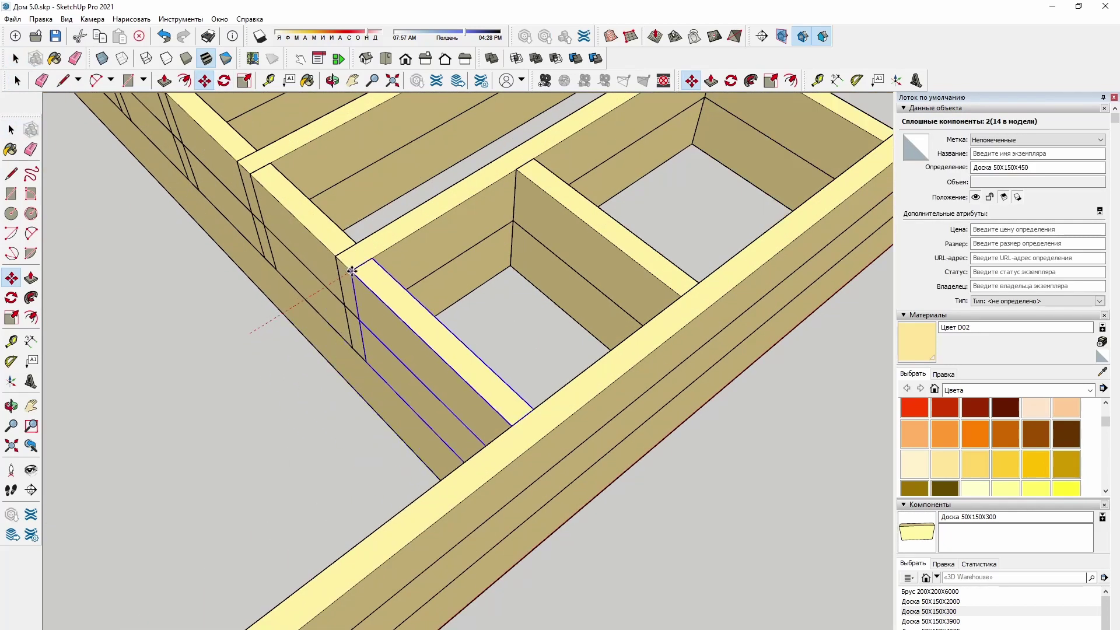
{"action": "scroll", "coordinate": [352, 271], "scroll_direction": "down", "scroll_amount": 3}
{"action": "scroll", "coordinate": [268, 388], "scroll_direction": "down", "scroll_amount": 3}
{"action": "scroll", "coordinate": [280, 361], "scroll_direction": "up", "scroll_amount": 3}
Place the 50X150X6000 board at the floor frame corner
{"action": "scroll", "coordinate": [834, 561], "scroll_direction": "down", "scroll_amount": 1}
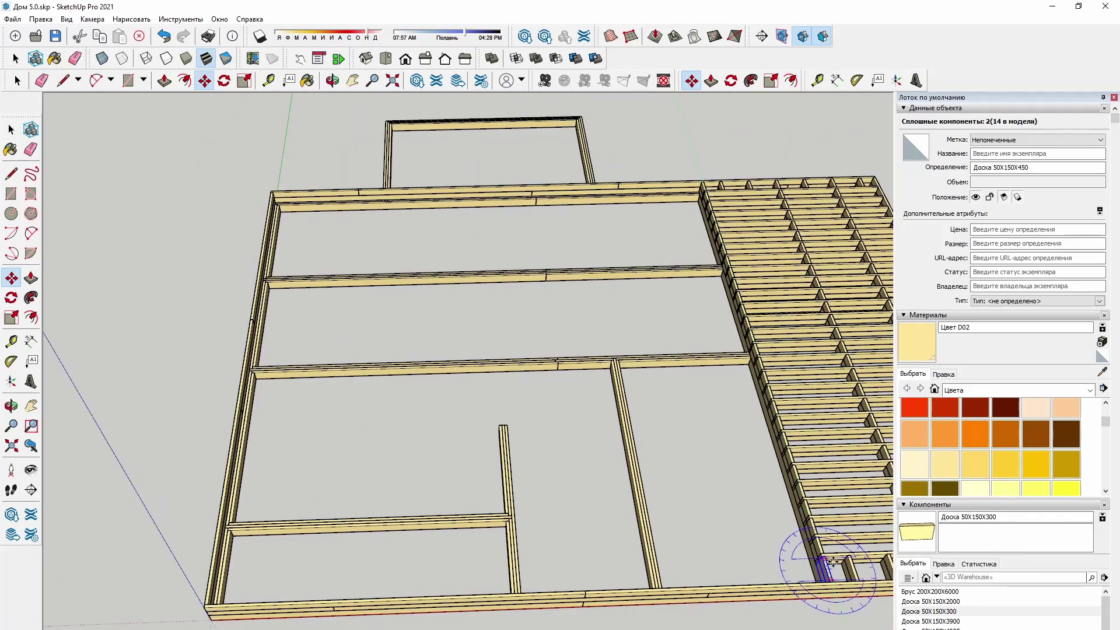
{"action": "scroll", "coordinate": [251, 318], "scroll_direction": "up", "scroll_amount": 3}
{"action": "scroll", "coordinate": [409, 203], "scroll_direction": "down", "scroll_amount": 2}
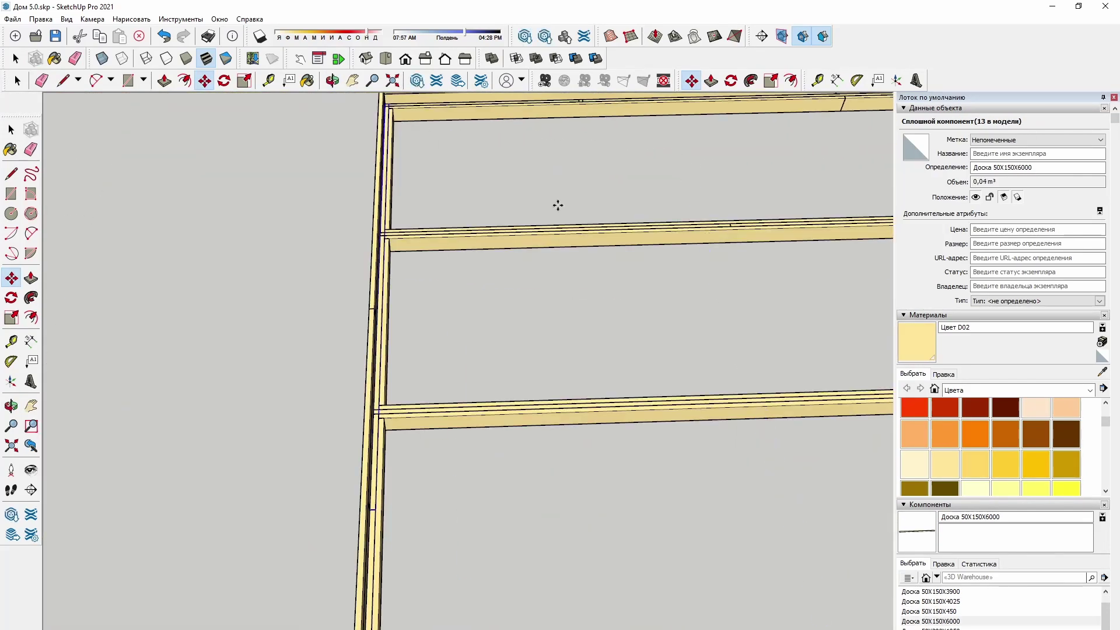
{"action": "scroll", "coordinate": [520, 191], "scroll_direction": "up", "scroll_amount": 3}
{"action": "scroll", "coordinate": [553, 303], "scroll_direction": "up", "scroll_amount": 2}
{"action": "left_click", "coordinate": [473, 166]}
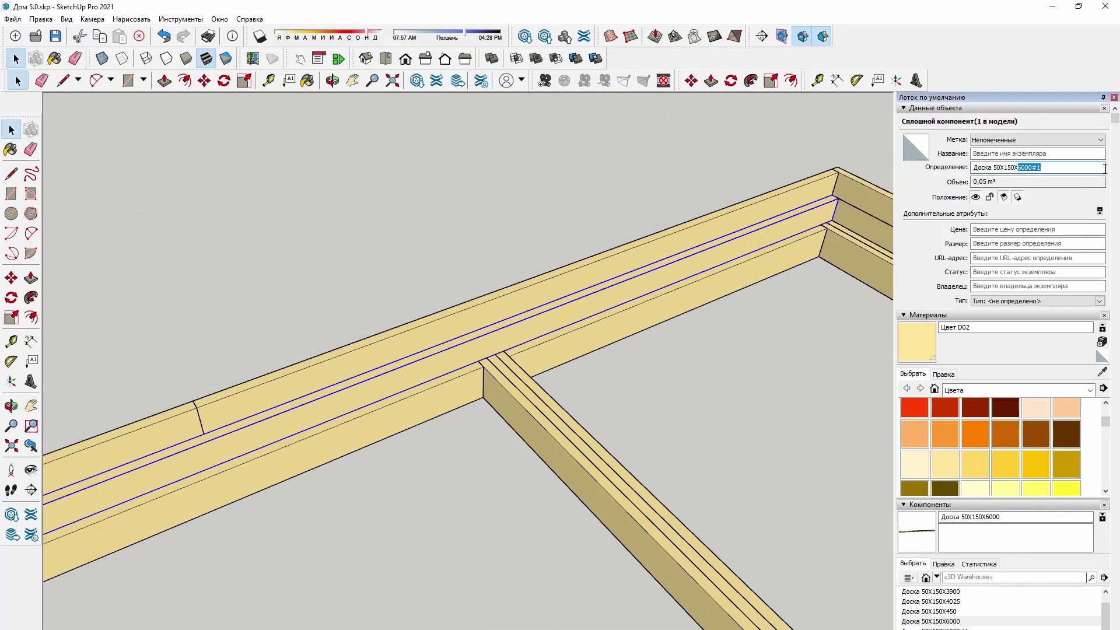
Set the 6000 mm joist group 'Балка Пола 1й этаж' at the beam junction
{"action": "scroll", "coordinate": [709, 396], "scroll_direction": "down", "scroll_amount": 3}
{"action": "scroll", "coordinate": [326, 457], "scroll_direction": "up", "scroll_amount": 3}
{"action": "middle_click_drag", "start_coordinate": [325, 458], "coordinate": [388, 468]}
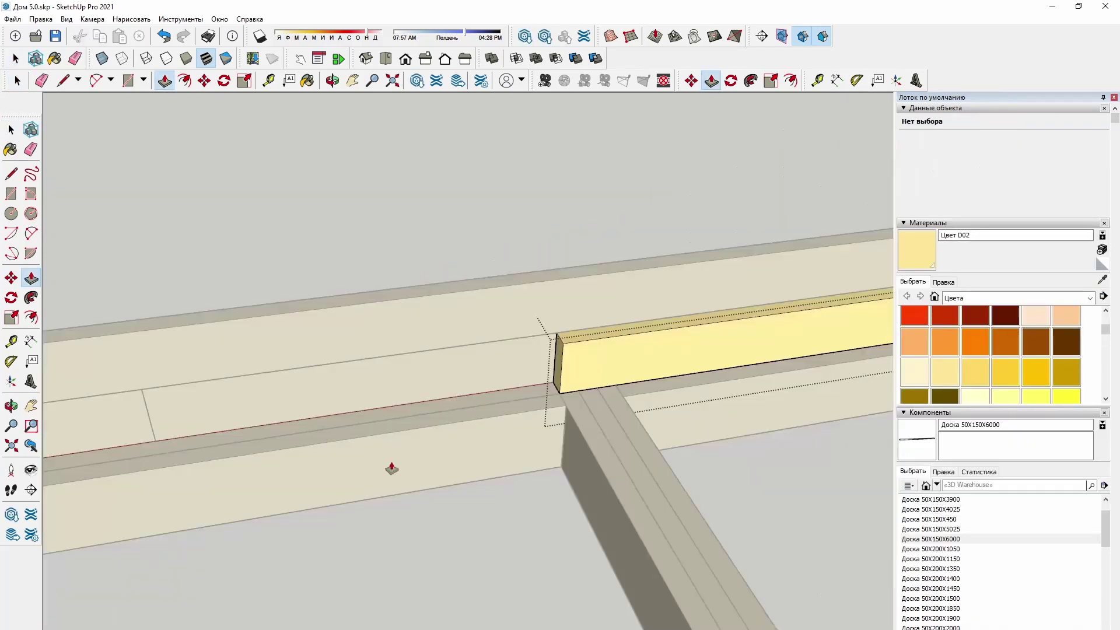
{"action": "scroll", "coordinate": [426, 142], "scroll_direction": "up", "scroll_amount": 1}
{"action": "scroll", "coordinate": [465, 375], "scroll_direction": "up", "scroll_amount": 2}
{"action": "left_click", "coordinate": [467, 374]}
{"action": "type", "text": "Балка Пола 1й этаж"}
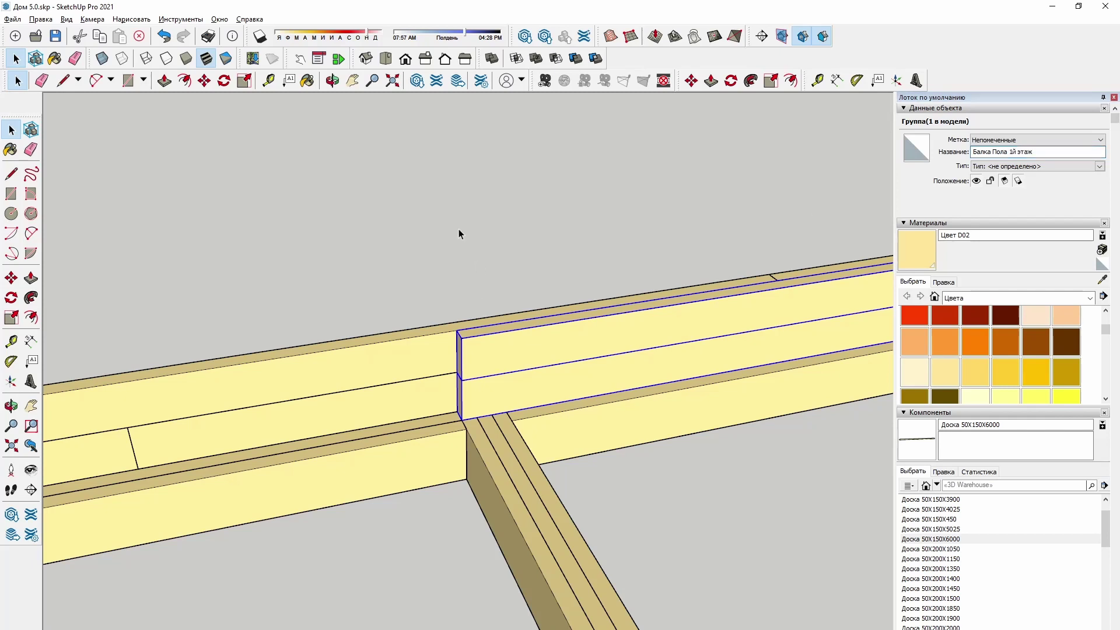
{"action": "scroll", "coordinate": [459, 233], "scroll_direction": "down", "scroll_amount": 3}
{"action": "middle_click_drag", "start_coordinate": [459, 234], "coordinate": [303, 152]}
Measure the joist spacing and place another copy of the joist
{"action": "left_click", "coordinate": [204, 80]}
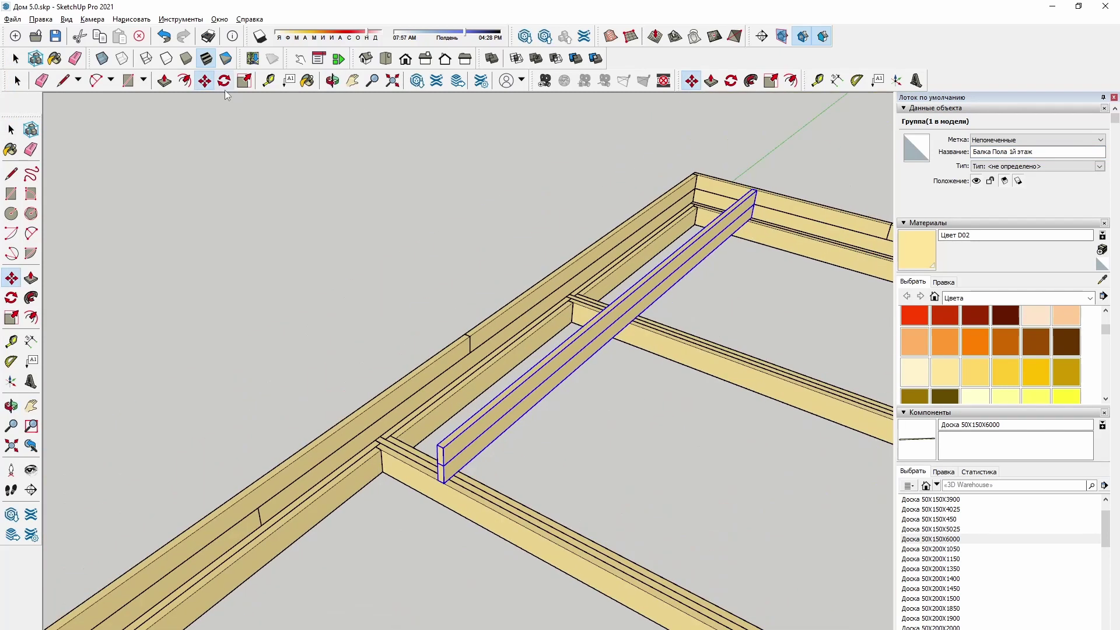
{"action": "key", "text": "space"}
{"action": "scroll", "coordinate": [406, 440], "scroll_direction": "down", "scroll_amount": 1}
{"action": "middle_click_drag", "start_coordinate": [426, 463], "coordinate": [350, 408]}
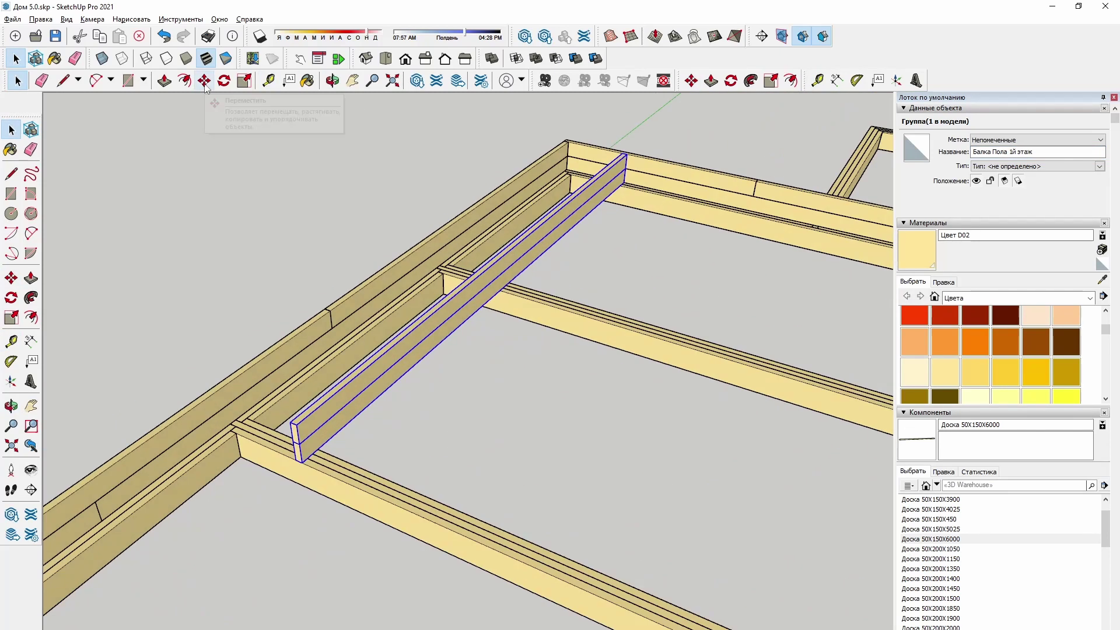
{"action": "scroll", "coordinate": [350, 409], "scroll_direction": "down", "scroll_amount": 2}
{"action": "scroll", "coordinate": [350, 420], "scroll_direction": "up", "scroll_amount": 3}
{"action": "key", "text": "t"}
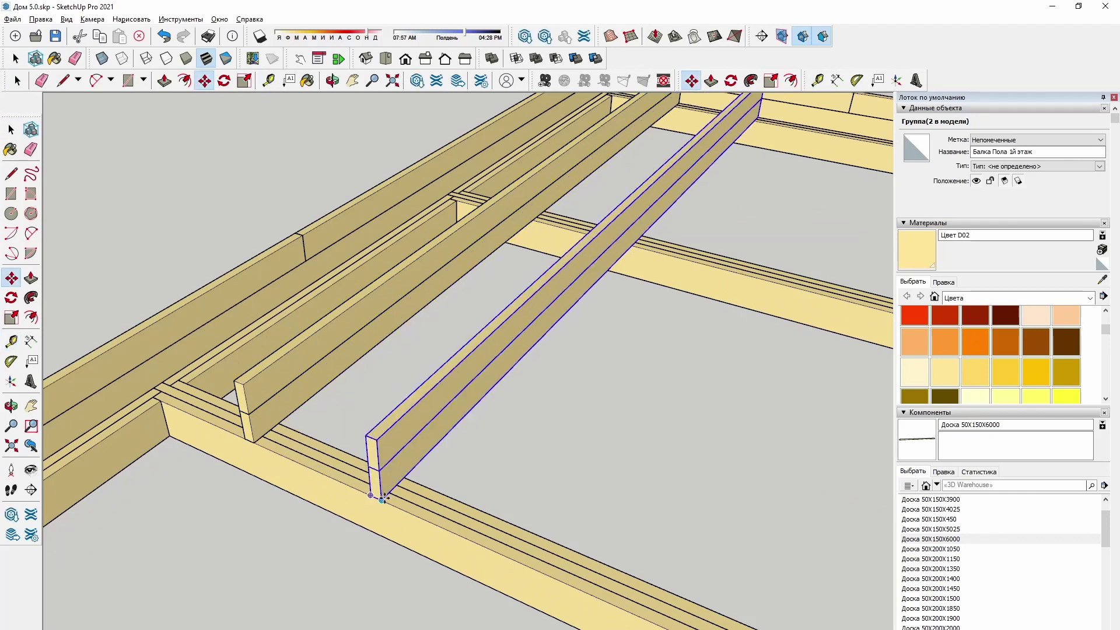
{"action": "left_click", "coordinate": [384, 497]}
{"action": "scroll", "coordinate": [396, 490], "scroll_direction": "down", "scroll_amount": 3}
{"action": "scroll", "coordinate": [423, 475], "scroll_direction": "down", "scroll_amount": 2}
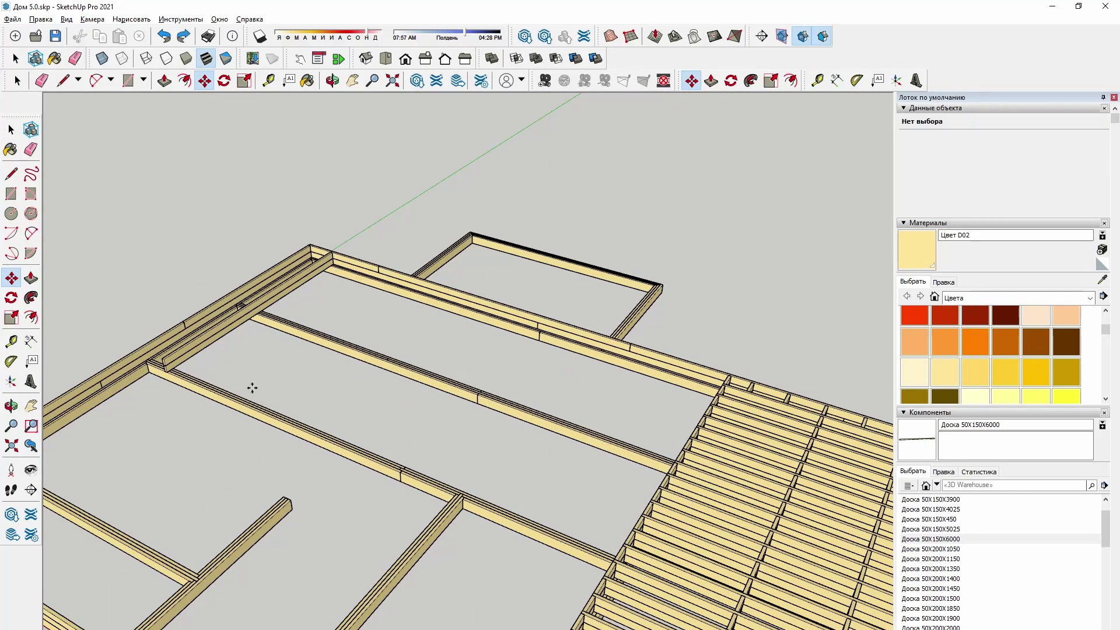
{"action": "scroll", "coordinate": [252, 387], "scroll_direction": "up", "scroll_amount": 3}
{"action": "scroll", "coordinate": [350, 291], "scroll_direction": "down", "scroll_amount": 4}
{"action": "scroll", "coordinate": [445, 208], "scroll_direction": "up", "scroll_amount": 4}
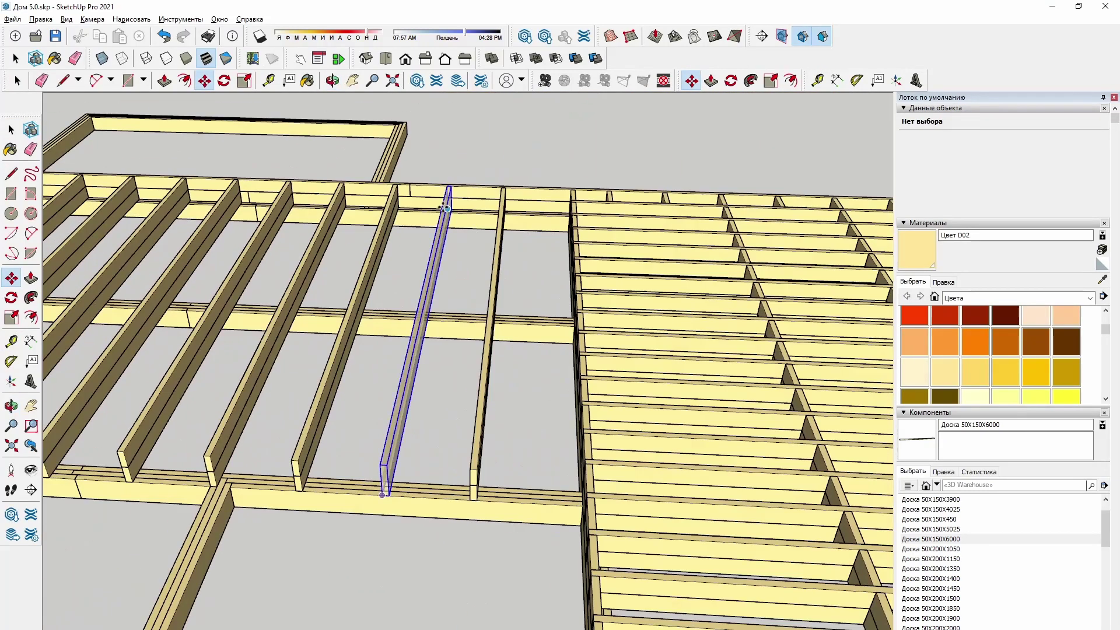
{"action": "scroll", "coordinate": [584, 506], "scroll_direction": "down", "scroll_amount": 3}
{"action": "key", "text": "space"}
{"action": "scroll", "coordinate": [460, 514], "scroll_direction": "up", "scroll_amount": 4}
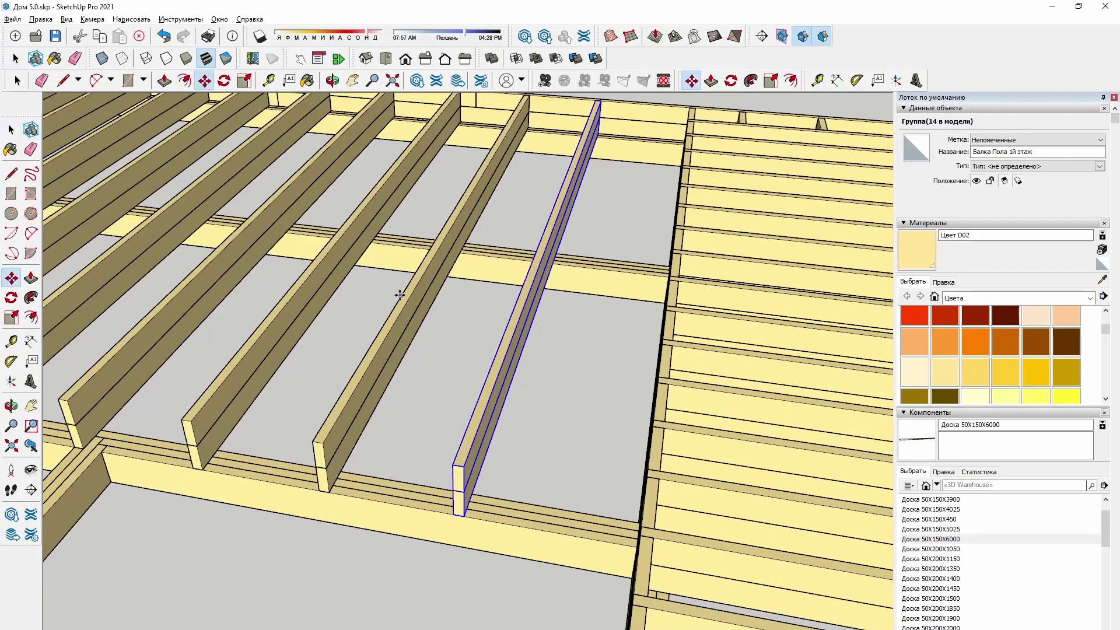
{"action": "key", "text": "space"}
{"action": "scroll", "coordinate": [583, 554], "scroll_direction": "down", "scroll_amount": 4}
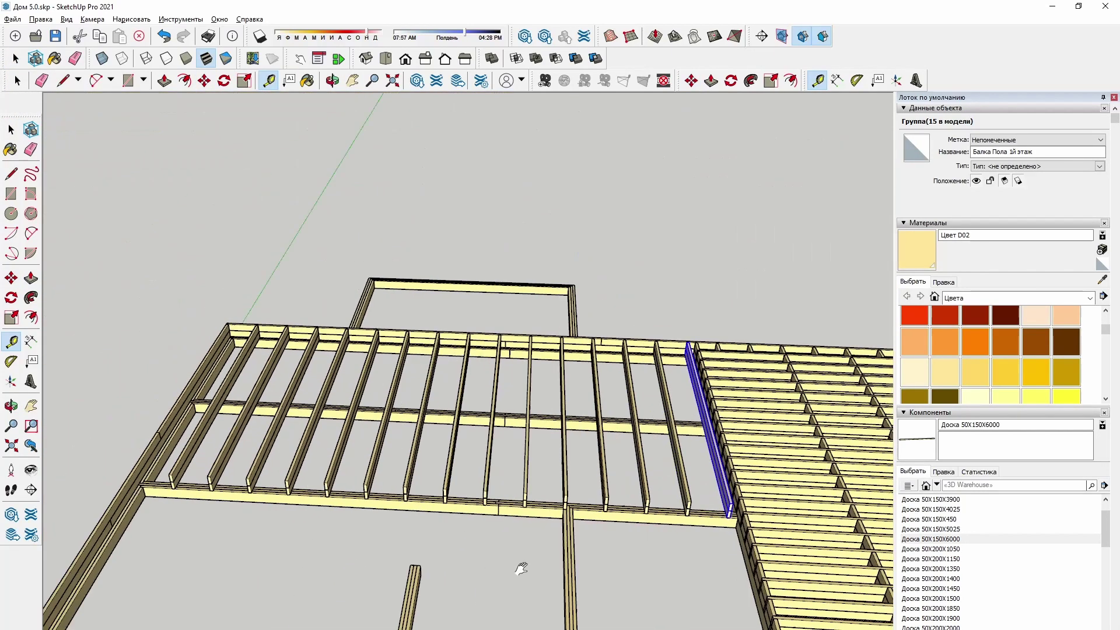
{"action": "scroll", "coordinate": [277, 477], "scroll_direction": "up", "scroll_amount": 1}
Select all the joists in the zone and measure their positions
{"action": "left_click_drag", "start_coordinate": [792, 480], "coordinate": [336, 465]}
{"action": "scroll", "coordinate": [427, 482], "scroll_direction": "up", "scroll_amount": 3}
{"action": "scroll", "coordinate": [427, 482], "scroll_direction": "up", "scroll_amount": 2}
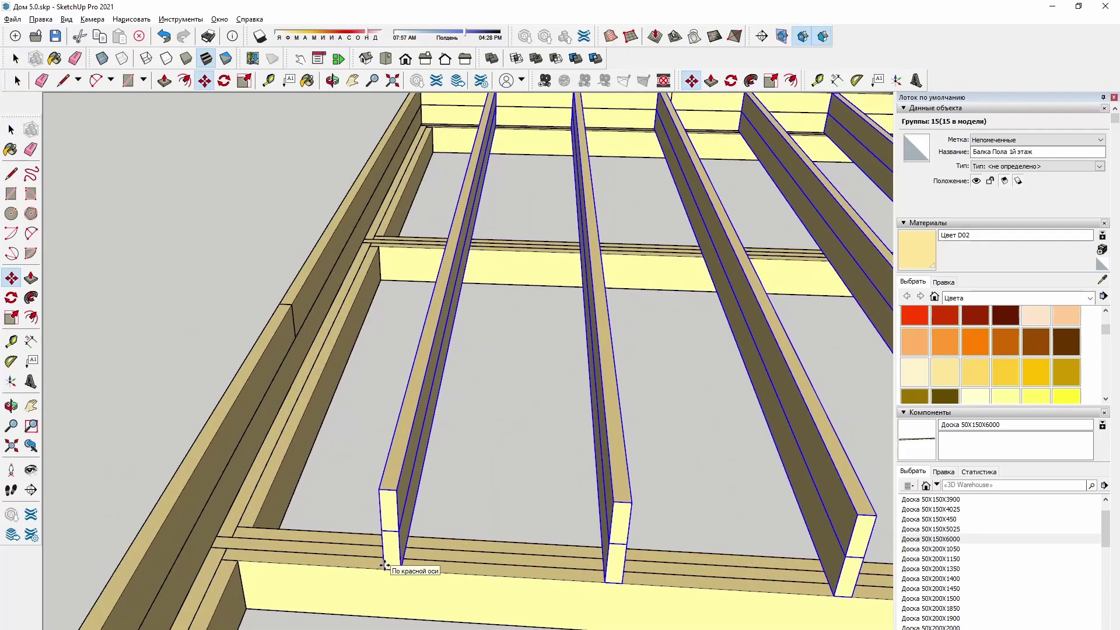
{"action": "key", "text": "m"}
{"action": "scroll", "coordinate": [492, 480], "scroll_direction": "down", "scroll_amount": 5}
{"action": "key", "text": "t"}
{"action": "scroll", "coordinate": [464, 425], "scroll_direction": "down", "scroll_amount": 3}
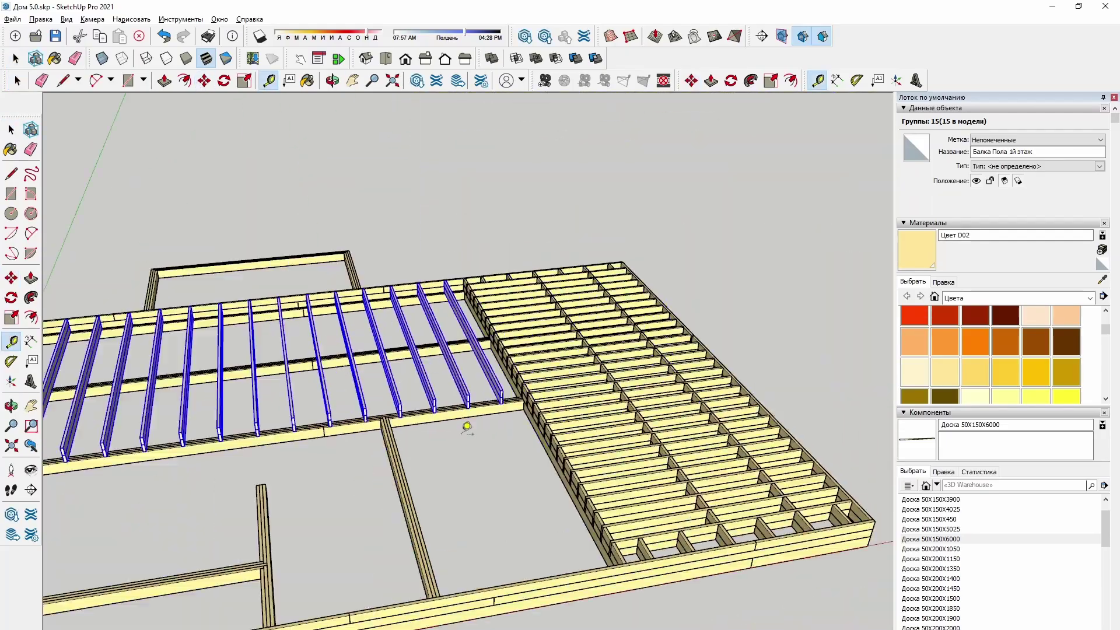
{"action": "scroll", "coordinate": [464, 425], "scroll_direction": "up", "scroll_amount": 5}
{"action": "scroll", "coordinate": [608, 343], "scroll_direction": "down", "scroll_amount": 3}
{"action": "key", "text": "space"}
{"action": "scroll", "coordinate": [385, 469], "scroll_direction": "up", "scroll_amount": 3}
{"action": "scroll", "coordinate": [538, 393], "scroll_direction": "up", "scroll_amount": 3}
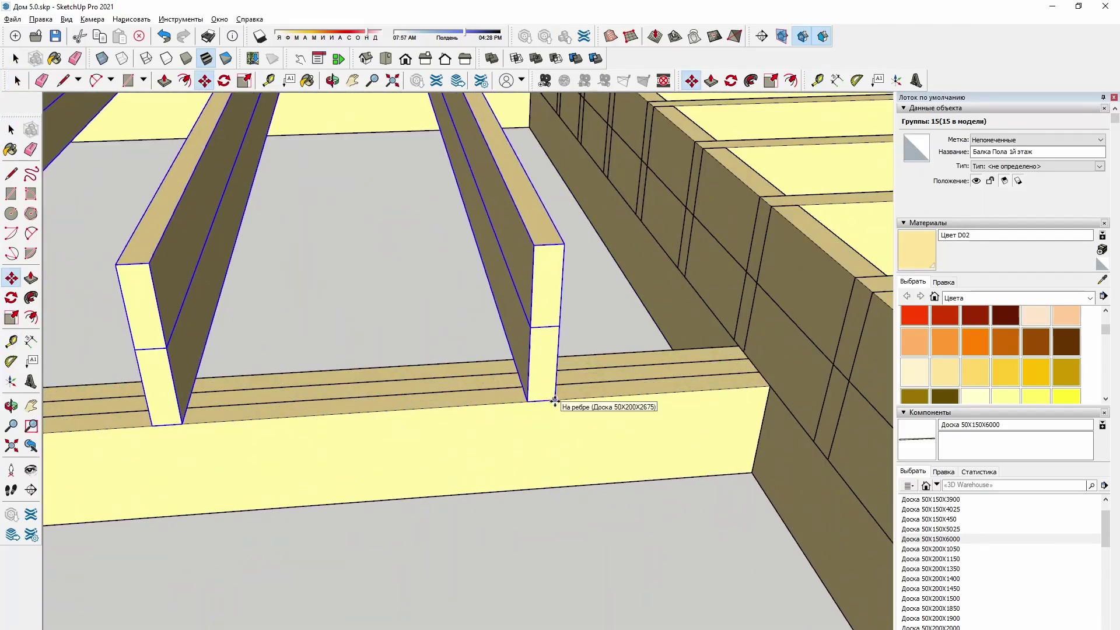
{"action": "scroll", "coordinate": [525, 403], "scroll_direction": "down", "scroll_amount": 4}
Copy a single joist with Ctrl+Move onto the edge of the larger joist zone
{"action": "left_click", "coordinate": [525, 403]}
{"action": "middle_click_drag", "start_coordinate": [525, 402], "coordinate": [209, 96]}
{"action": "key", "text": "m"}
{"action": "scroll", "coordinate": [514, 188], "scroll_direction": "up", "scroll_amount": 5}
{"action": "scroll", "coordinate": [431, 305], "scroll_direction": "up", "scroll_amount": 5}
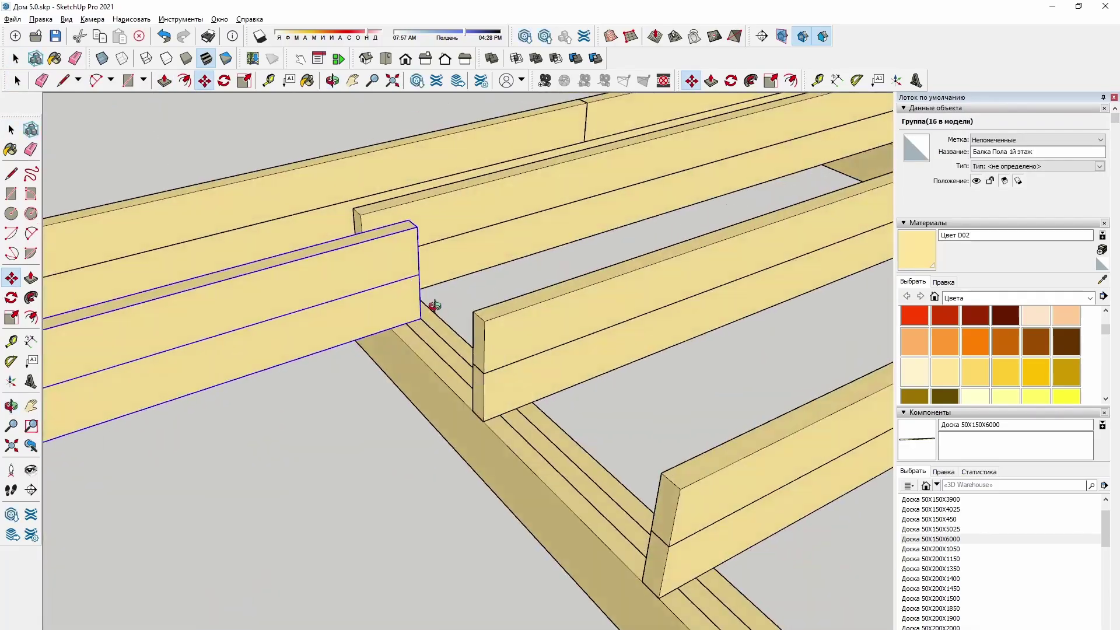
{"action": "scroll", "coordinate": [501, 325], "scroll_direction": "up", "scroll_amount": 5}
{"action": "key", "text": "ctrl"}
{"action": "left_click", "coordinate": [340, 238]}
{"action": "scroll", "coordinate": [446, 371], "scroll_direction": "down", "scroll_amount": 5}
{"action": "scroll", "coordinate": [563, 392], "scroll_direction": "up", "scroll_amount": 2}
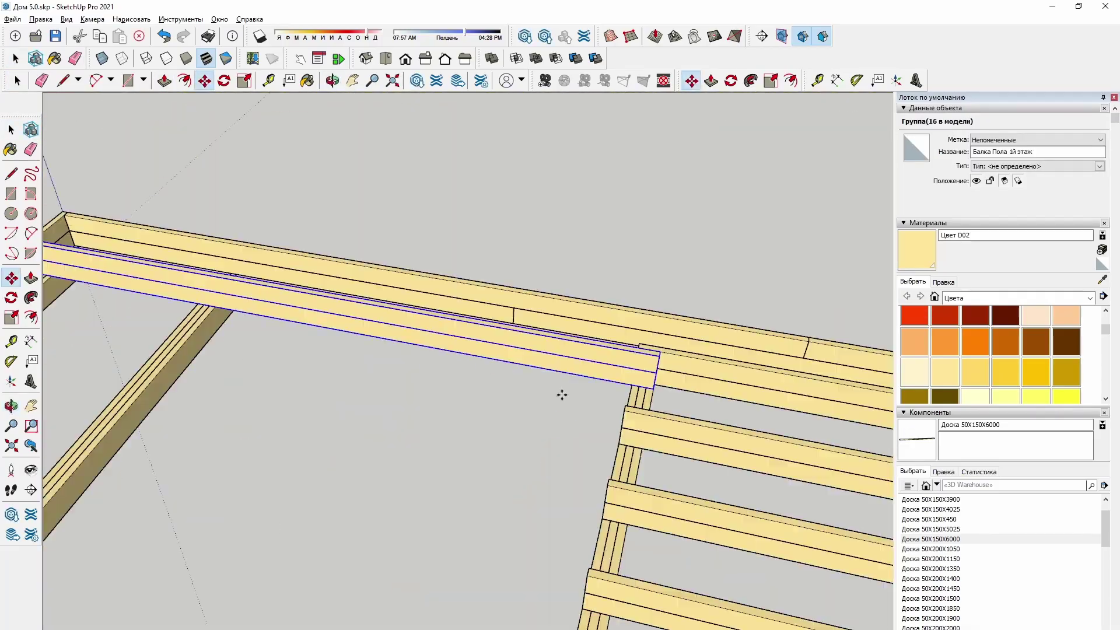
{"action": "scroll", "coordinate": [381, 408], "scroll_direction": "down", "scroll_amount": 2}
{"action": "scroll", "coordinate": [528, 435], "scroll_direction": "up", "scroll_amount": 3}
{"action": "scroll", "coordinate": [528, 434], "scroll_direction": "down", "scroll_amount": 2}
{"action": "scroll", "coordinate": [353, 413], "scroll_direction": "up", "scroll_amount": 2}
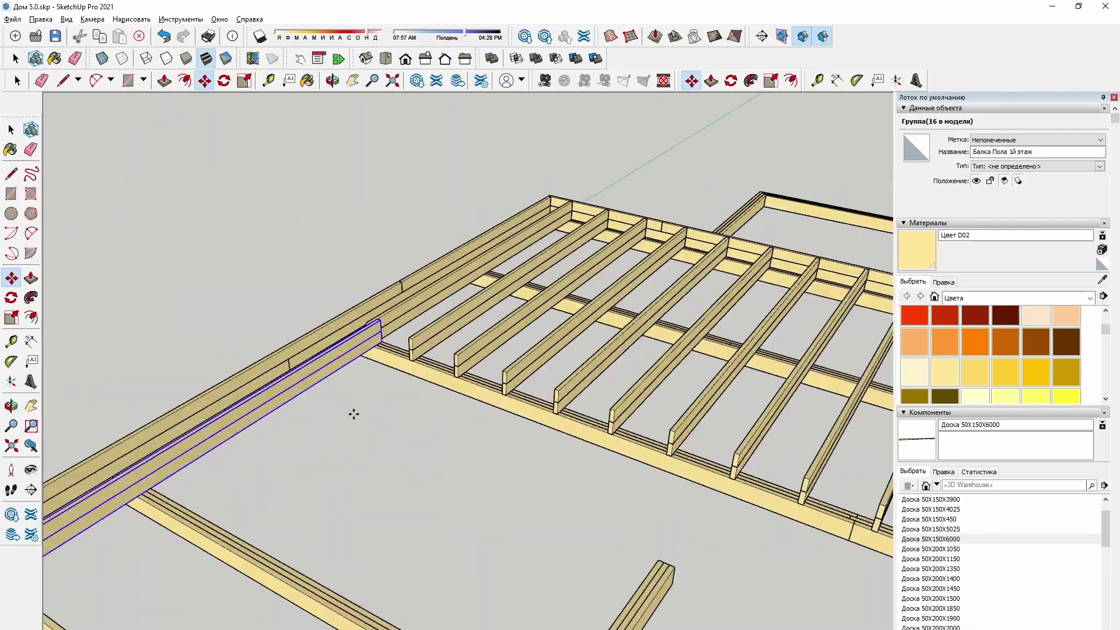
{"action": "scroll", "coordinate": [519, 361], "scroll_direction": "up", "scroll_amount": 4}
{"action": "left_click", "coordinate": [538, 359]}
{"action": "scroll", "coordinate": [420, 365], "scroll_direction": "down", "scroll_amount": 5}
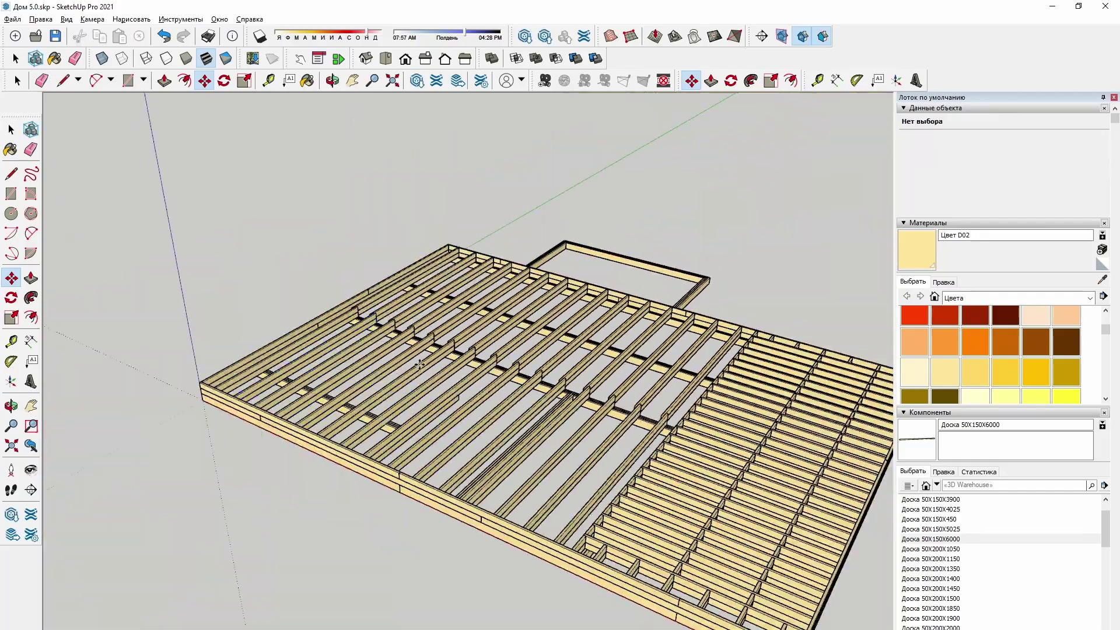
Insert a 50X150X300 board from Components between the edge joists
{"action": "key", "text": "space"}
{"action": "scroll", "coordinate": [419, 365], "scroll_direction": "up", "scroll_amount": 3}
{"action": "scroll", "coordinate": [733, 440], "scroll_direction": "up", "scroll_amount": 2}
{"action": "scroll", "coordinate": [621, 445], "scroll_direction": "down", "scroll_amount": 3}
{"action": "scroll", "coordinate": [453, 400], "scroll_direction": "up", "scroll_amount": 2}
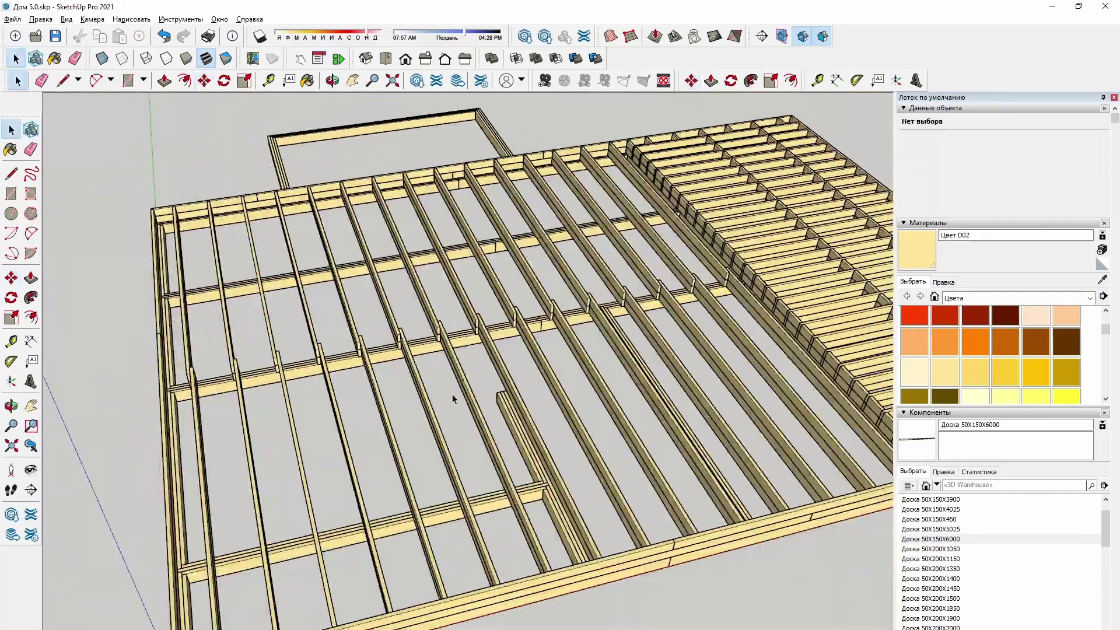
{"action": "scroll", "coordinate": [408, 400], "scroll_direction": "down", "scroll_amount": 1}
{"action": "key", "text": "t"}
{"action": "scroll", "coordinate": [481, 425], "scroll_direction": "up", "scroll_amount": 3}
{"action": "scroll", "coordinate": [426, 176], "scroll_direction": "up", "scroll_amount": 3}
{"action": "scroll", "coordinate": [425, 175], "scroll_direction": "up", "scroll_amount": 3}
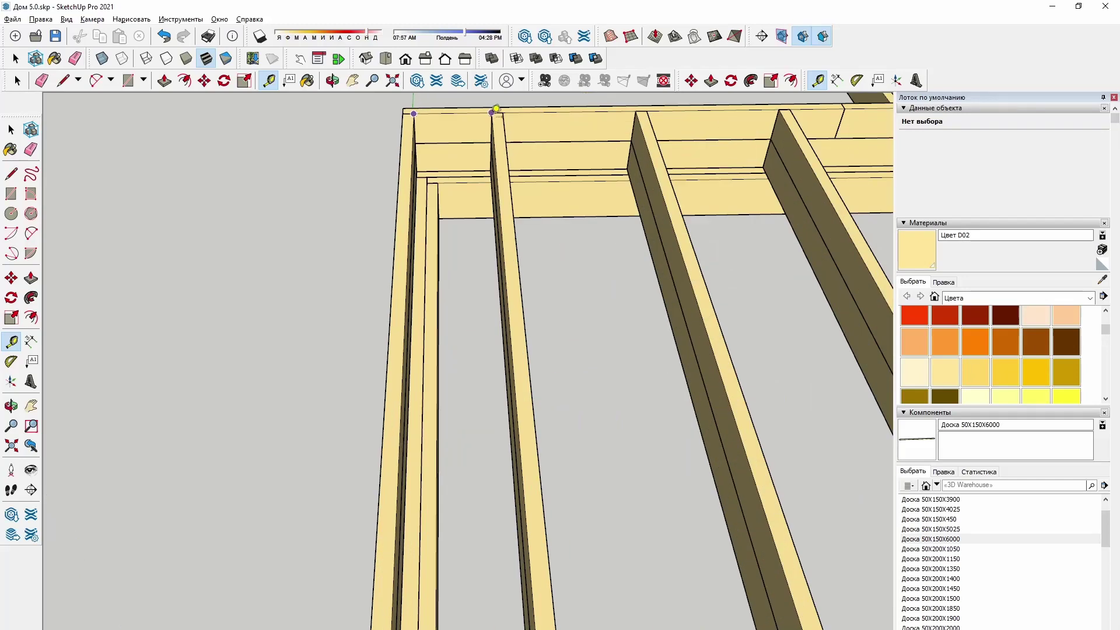
{"action": "scroll", "coordinate": [496, 109], "scroll_direction": "down", "scroll_amount": 3}
{"action": "scroll", "coordinate": [538, 275], "scroll_direction": "down", "scroll_amount": 2}
{"action": "scroll", "coordinate": [496, 274], "scroll_direction": "up", "scroll_amount": 4}
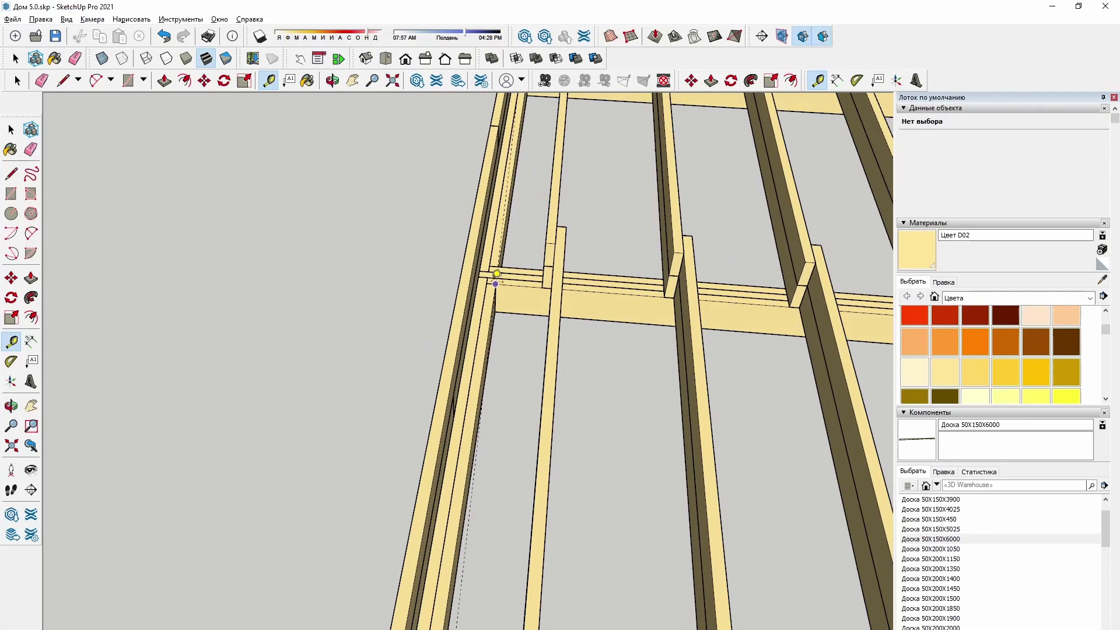
{"action": "scroll", "coordinate": [496, 279], "scroll_direction": "up", "scroll_amount": 3}
{"action": "scroll", "coordinate": [496, 181], "scroll_direction": "down", "scroll_amount": 5}
{"action": "scroll", "coordinate": [572, 328], "scroll_direction": "up", "scroll_amount": 3}
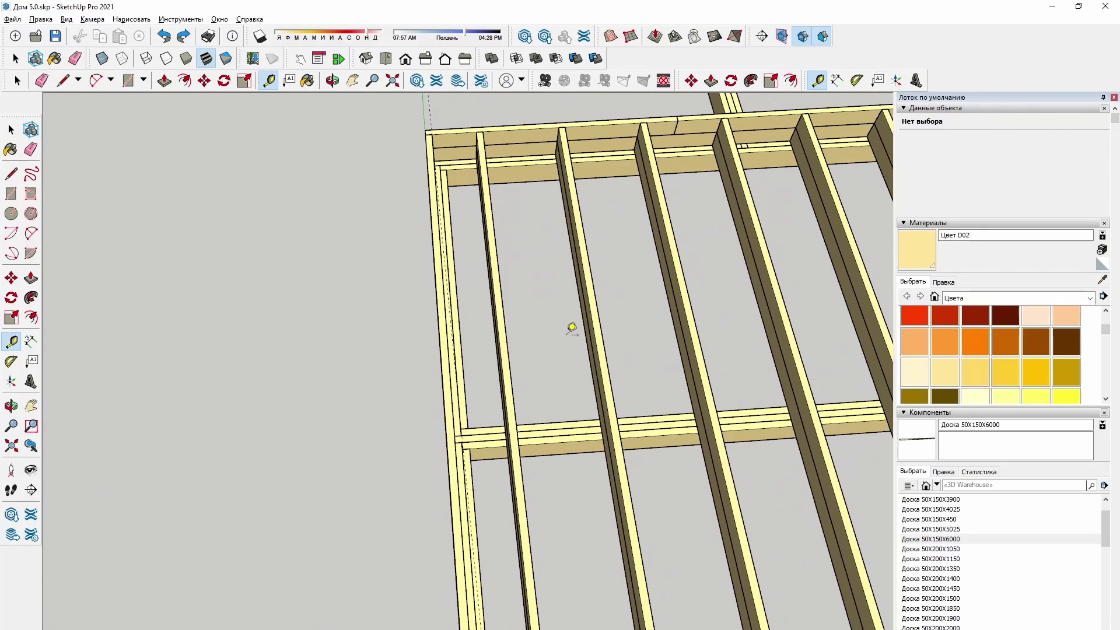
{"action": "scroll", "coordinate": [957, 552], "scroll_direction": "up", "scroll_amount": 1}
{"action": "left_click", "coordinate": [934, 519]}
{"action": "scroll", "coordinate": [670, 357], "scroll_direction": "down", "scroll_amount": 1}
{"action": "scroll", "coordinate": [450, 243], "scroll_direction": "up", "scroll_amount": 3}
{"action": "scroll", "coordinate": [510, 114], "scroll_direction": "up", "scroll_amount": 2}
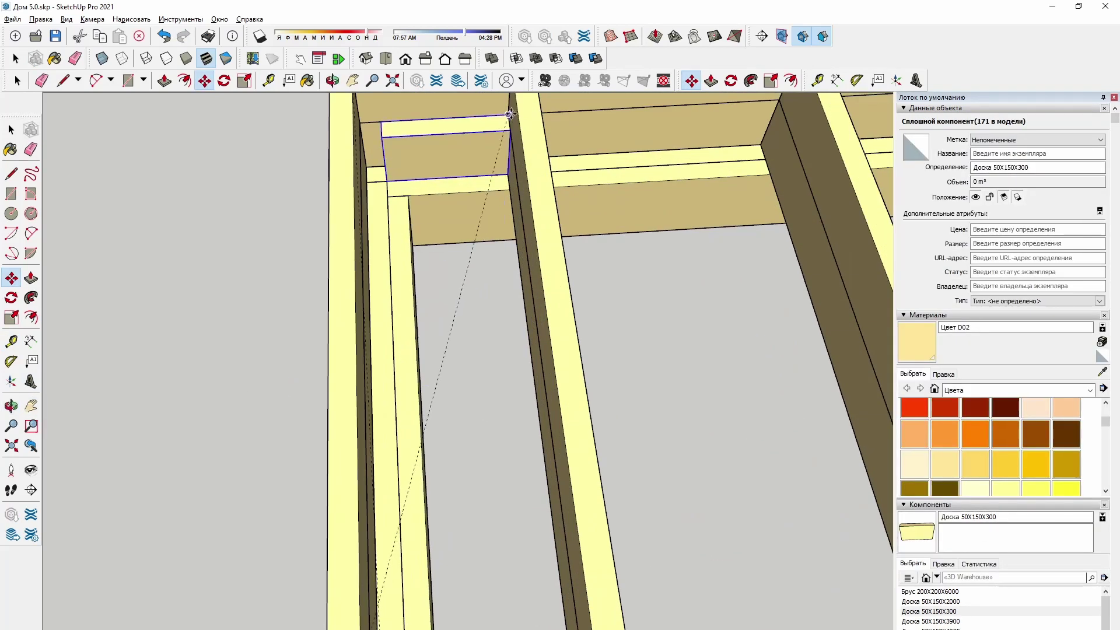
{"action": "scroll", "coordinate": [432, 263], "scroll_direction": "up", "scroll_amount": 2}
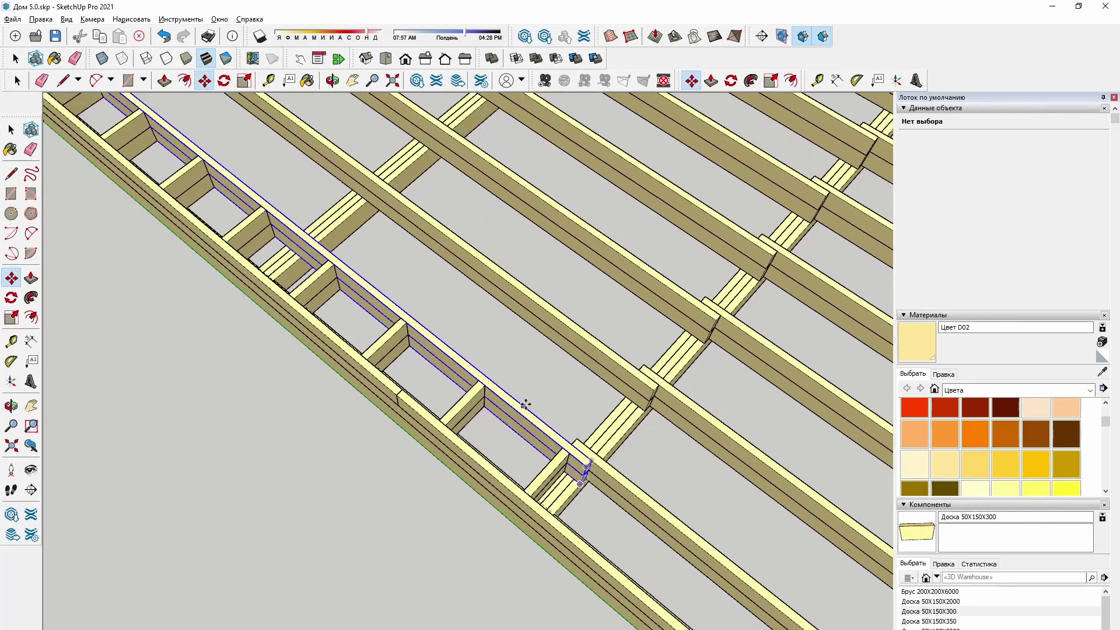
{"action": "scroll", "coordinate": [534, 407], "scroll_direction": "down", "scroll_amount": 10}
{"action": "scroll", "coordinate": [398, 311], "scroll_direction": "up", "scroll_amount": 5}
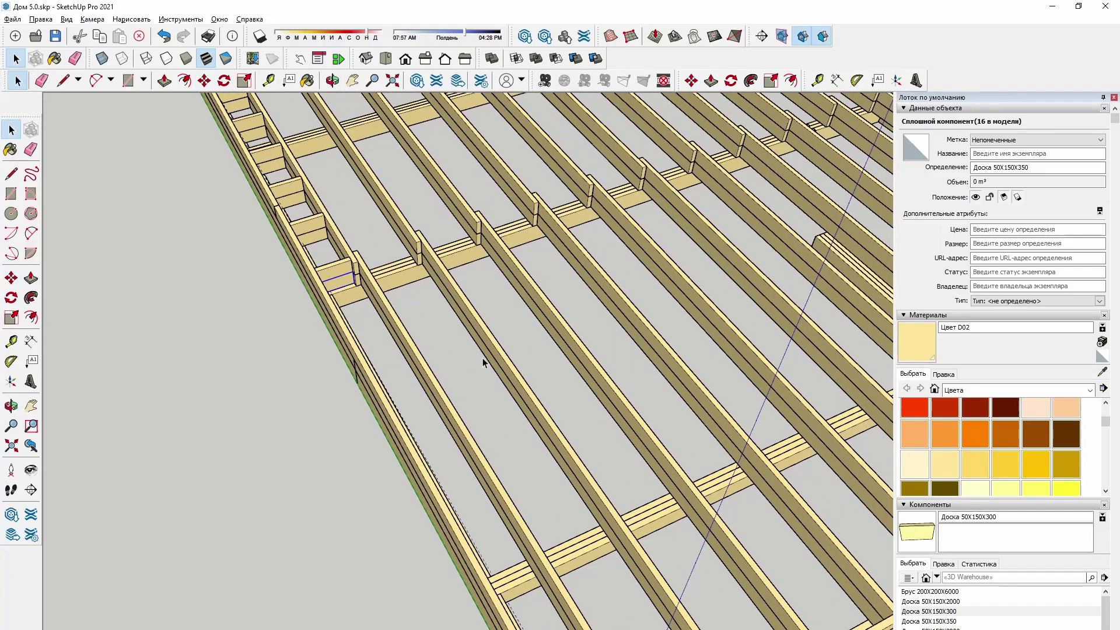
{"action": "scroll", "coordinate": [338, 273], "scroll_direction": "up", "scroll_amount": 3}
{"action": "scroll", "coordinate": [333, 262], "scroll_direction": "up", "scroll_amount": 3}
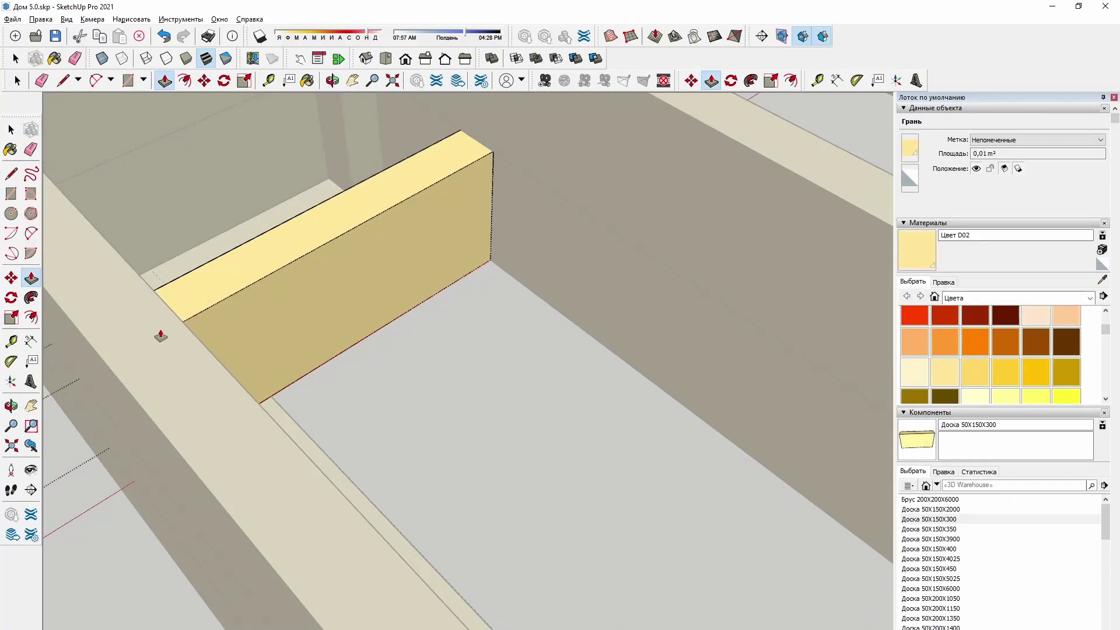
{"action": "scroll", "coordinate": [162, 330], "scroll_direction": "down", "scroll_amount": 5}
Copy the crosspiece board into the next gap between joists
{"action": "left_click", "coordinate": [288, 358]}
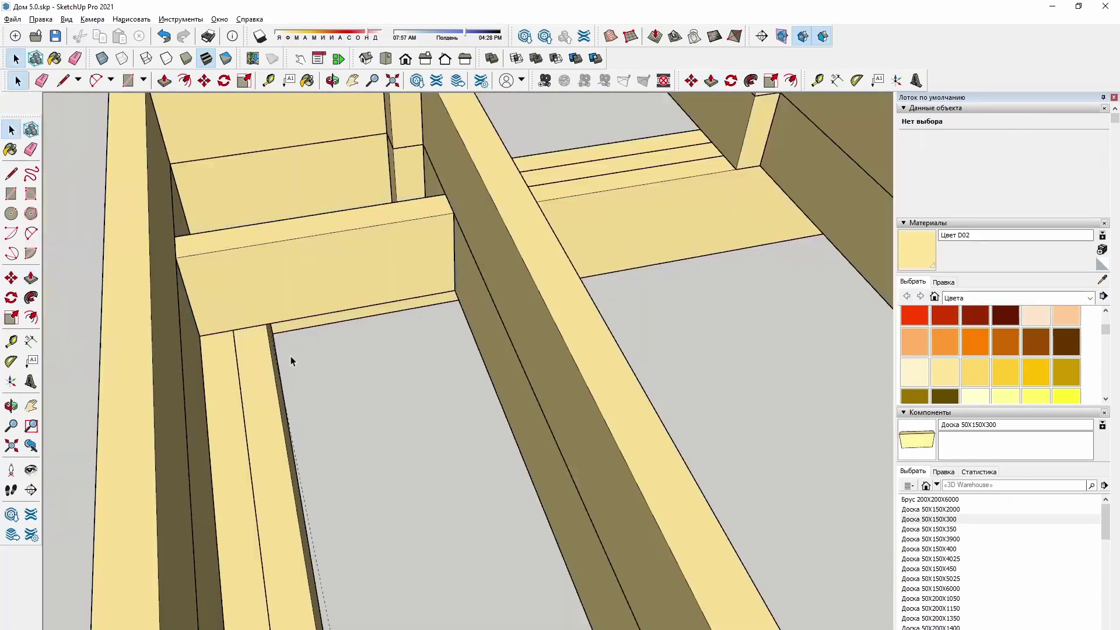
{"action": "scroll", "coordinate": [350, 327], "scroll_direction": "up", "scroll_amount": 4}
{"action": "left_click", "coordinate": [392, 274]}
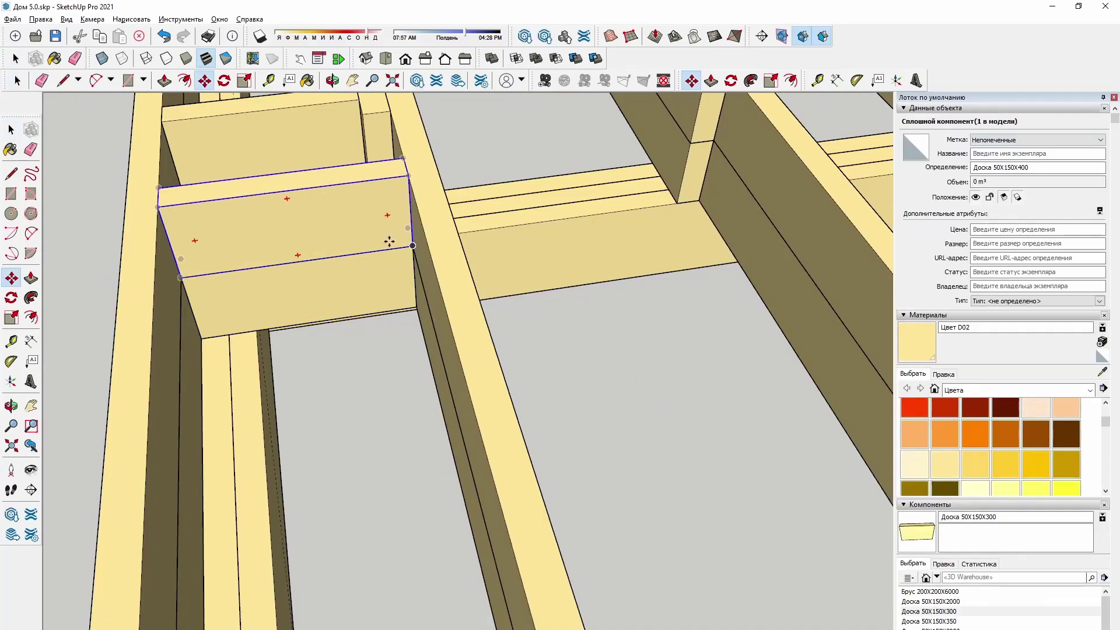
{"action": "middle_click_drag", "start_coordinate": [388, 238], "coordinate": [362, 321]}
{"action": "scroll", "coordinate": [356, 344], "scroll_direction": "down", "scroll_amount": 6}
{"action": "key", "text": "m"}
{"action": "left_click", "coordinate": [417, 375]}
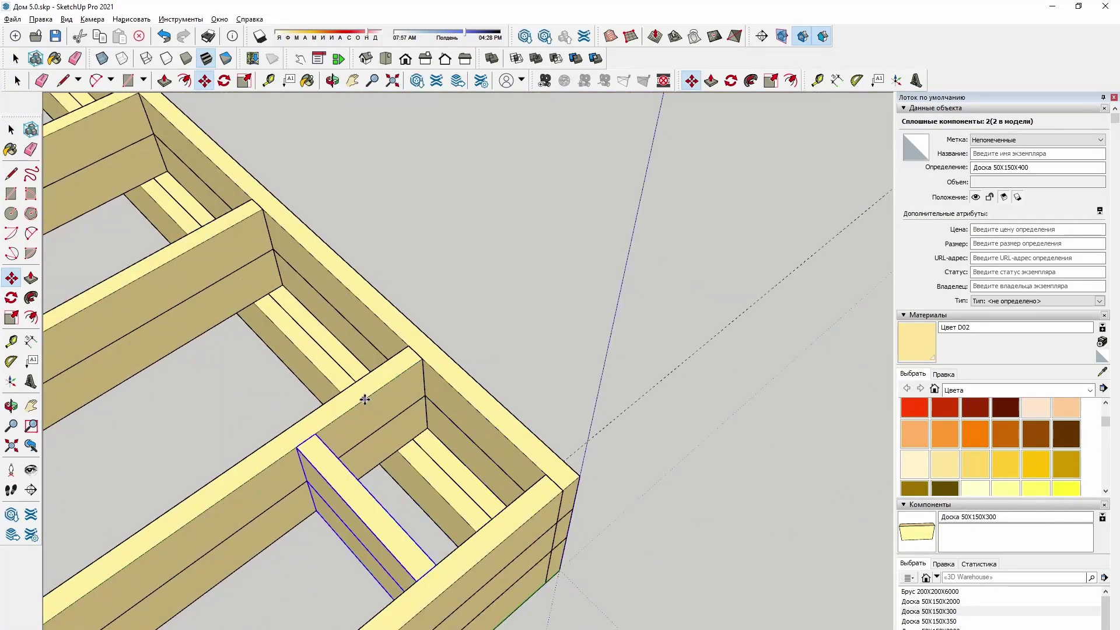
{"action": "scroll", "coordinate": [432, 391], "scroll_direction": "down", "scroll_amount": 3}
{"action": "scroll", "coordinate": [451, 409], "scroll_direction": "down", "scroll_amount": 3}
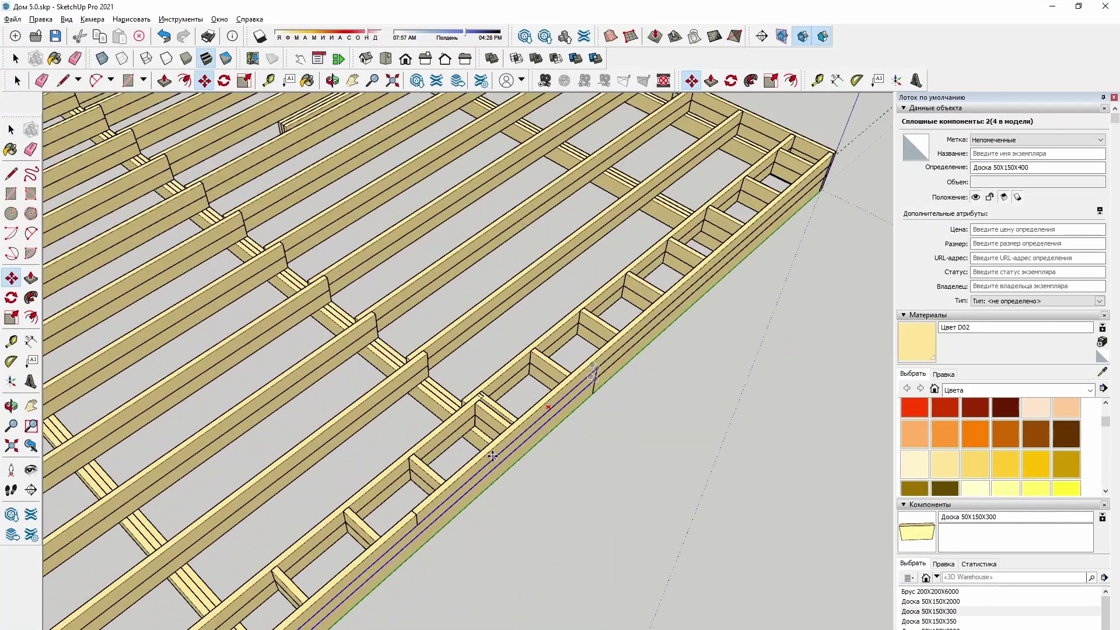
{"action": "mouse_move", "coordinate": [455, 414]}
{"action": "middle_mouse_down"}
{"action": "mouse_move", "coordinate": [481, 428]}
{"action": "mouse_move", "coordinate": [409, 281]}
{"action": "middle_mouse_up"}
{"action": "key", "text": "space"}
{"action": "scroll", "coordinate": [394, 271], "scroll_direction": "up", "scroll_amount": 2}
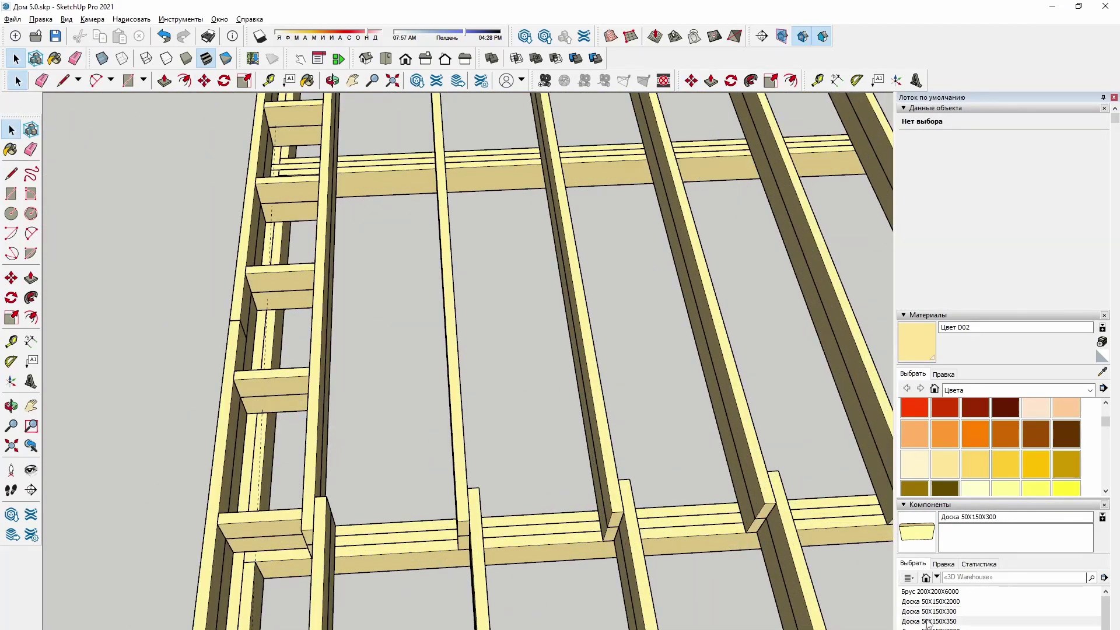
Reposition the 50X150X350 board beside the crossbeam
{"action": "left_click", "coordinate": [326, 466]}
{"action": "scroll", "coordinate": [368, 370], "scroll_direction": "up", "scroll_amount": 5}
{"action": "scroll", "coordinate": [391, 398], "scroll_direction": "down", "scroll_amount": 2}
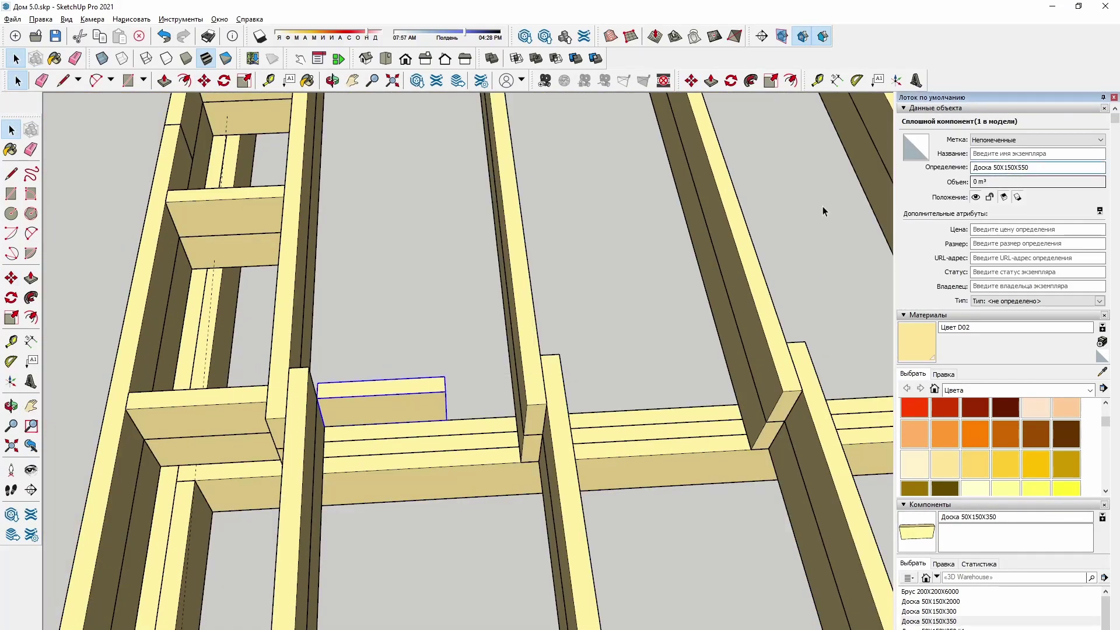
{"action": "middle_click_drag", "start_coordinate": [824, 211], "coordinate": [413, 370]}
{"action": "scroll", "coordinate": [437, 430], "scroll_direction": "up", "scroll_amount": 3}
{"action": "mouse_move", "coordinate": [437, 430]}
{"action": "middle_mouse_down"}
{"action": "mouse_move", "coordinate": [555, 425]}
{"action": "mouse_move", "coordinate": [259, 387]}
{"action": "middle_mouse_up"}
{"action": "key", "text": "t"}
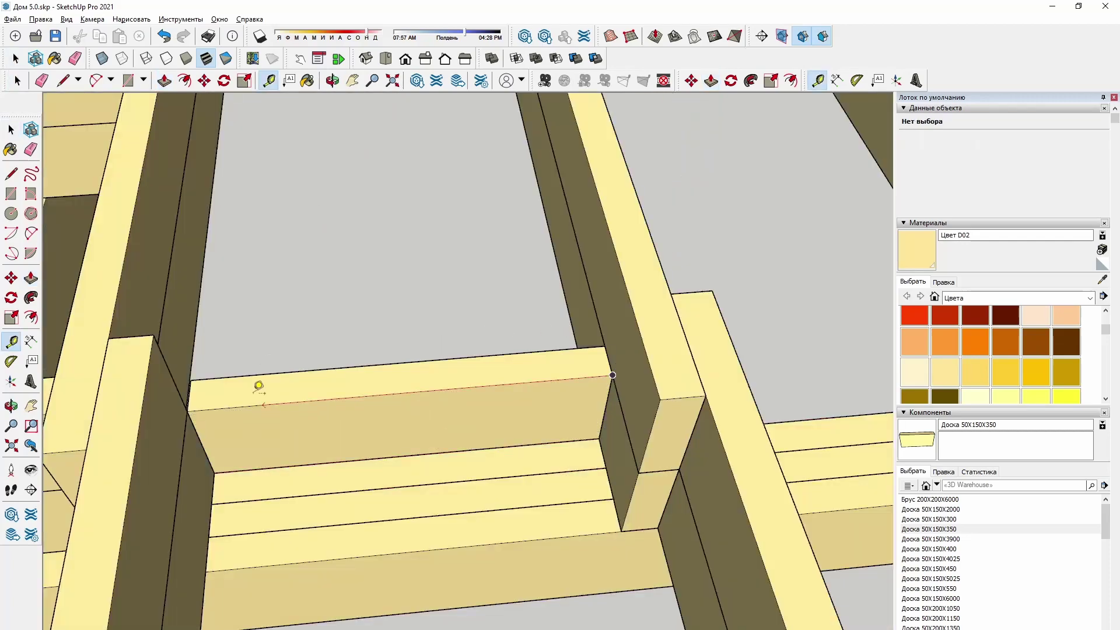
{"action": "scroll", "coordinate": [259, 387], "scroll_direction": "down", "scroll_amount": 3}
{"action": "left_click", "coordinate": [204, 80]}
{"action": "scroll", "coordinate": [220, 476], "scroll_direction": "up", "scroll_amount": 2}
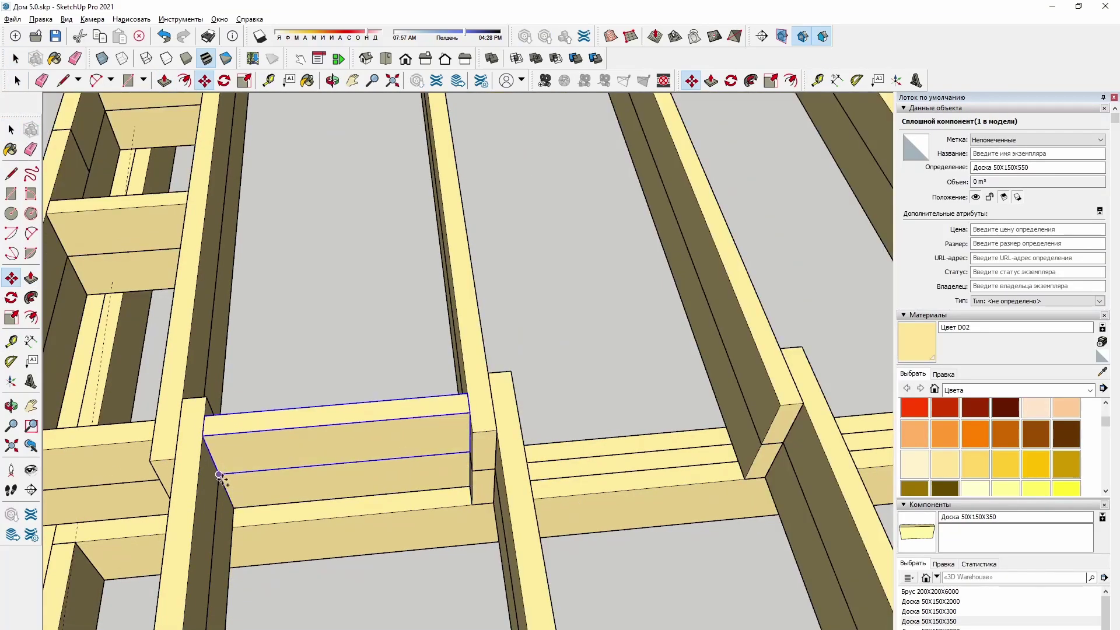
{"action": "scroll", "coordinate": [220, 476], "scroll_direction": "down", "scroll_amount": 3}
{"action": "key", "text": "space"}
{"action": "scroll", "coordinate": [437, 387], "scroll_direction": "down", "scroll_amount": 3}
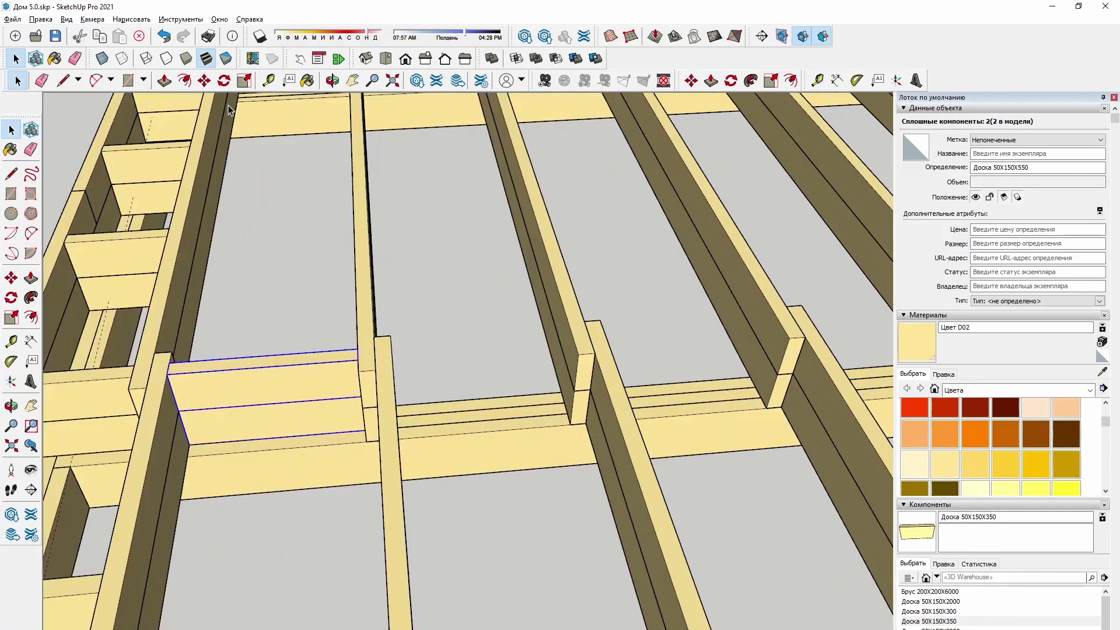
{"action": "key", "text": "m"}
{"action": "scroll", "coordinate": [449, 402], "scroll_direction": "down", "scroll_amount": 5}
{"action": "scroll", "coordinate": [458, 415], "scroll_direction": "up", "scroll_amount": 3}
{"action": "key", "text": "space"}
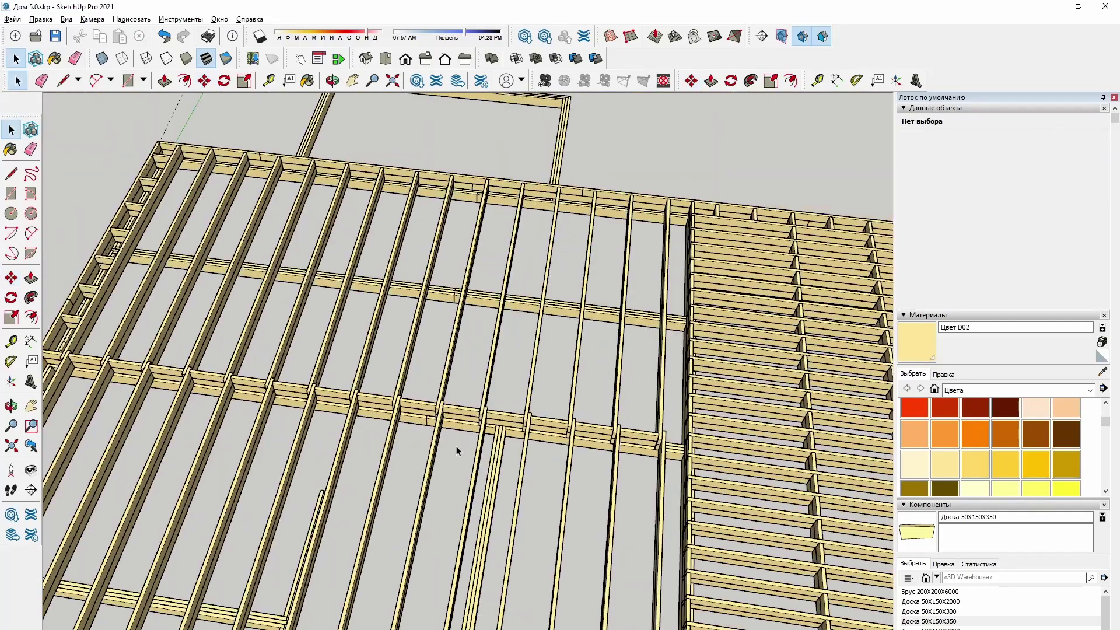
{"action": "middle_click_drag", "start_coordinate": [458, 450], "coordinate": [290, 278]}
Select the short blocking boards near the left edge of the floor frame
{"action": "left_click", "coordinate": [294, 256]}
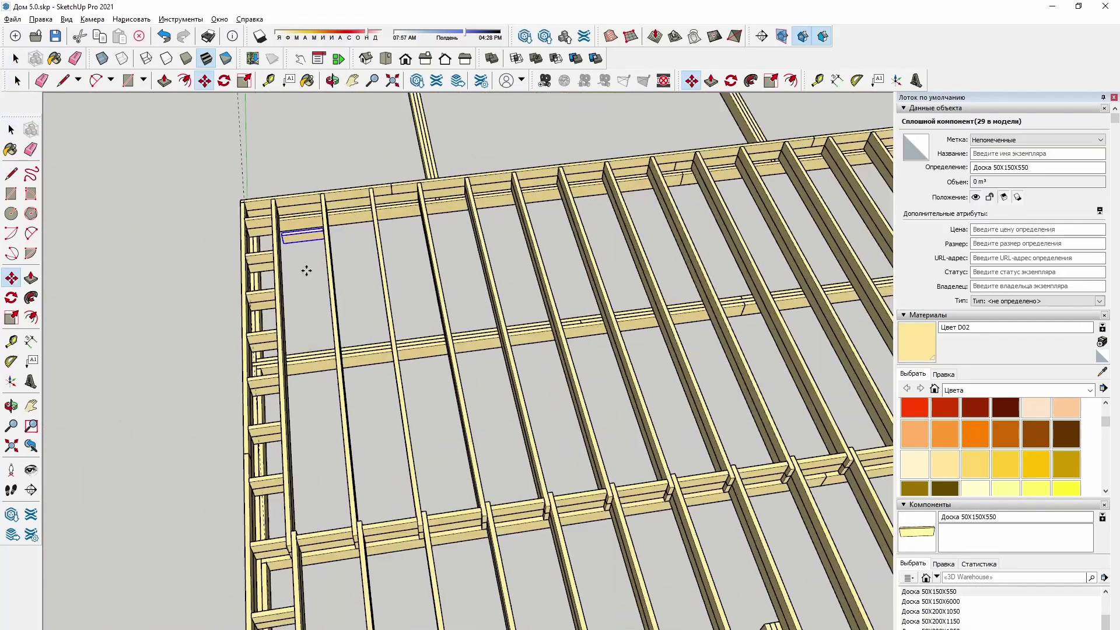
{"action": "scroll", "coordinate": [255, 362], "scroll_direction": "up", "scroll_amount": 5}
{"action": "key", "text": "m"}
{"action": "right_click", "coordinate": [355, 380]}
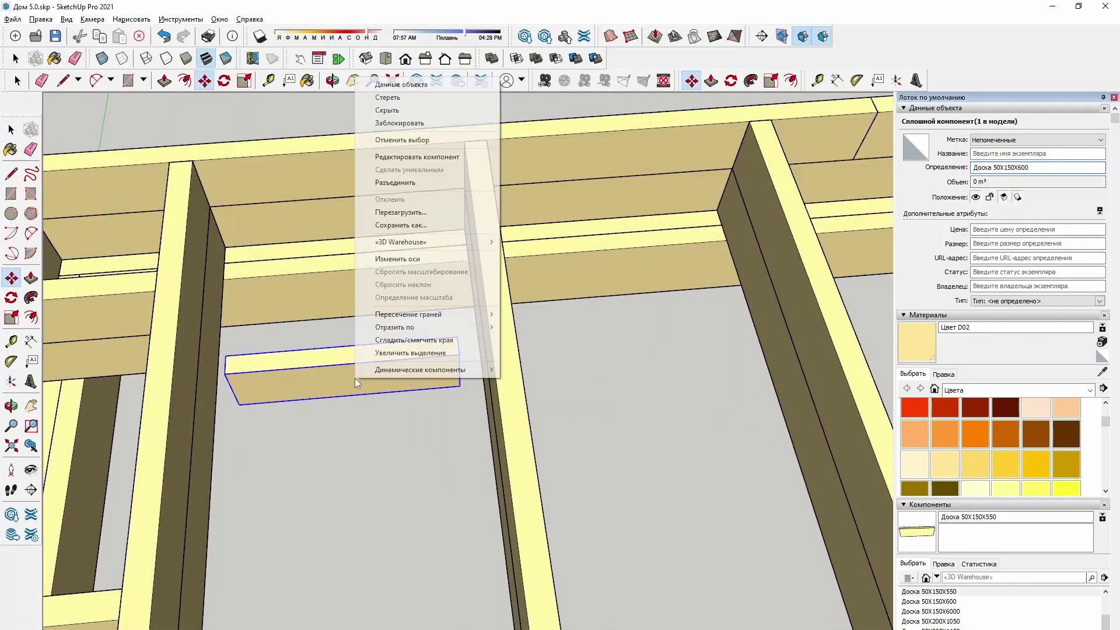
{"action": "left_click", "coordinate": [397, 146]}
{"action": "key", "text": "p"}
{"action": "scroll", "coordinate": [499, 347], "scroll_direction": "up", "scroll_amount": 5}
{"action": "scroll", "coordinate": [500, 347], "scroll_direction": "down", "scroll_amount": 5}
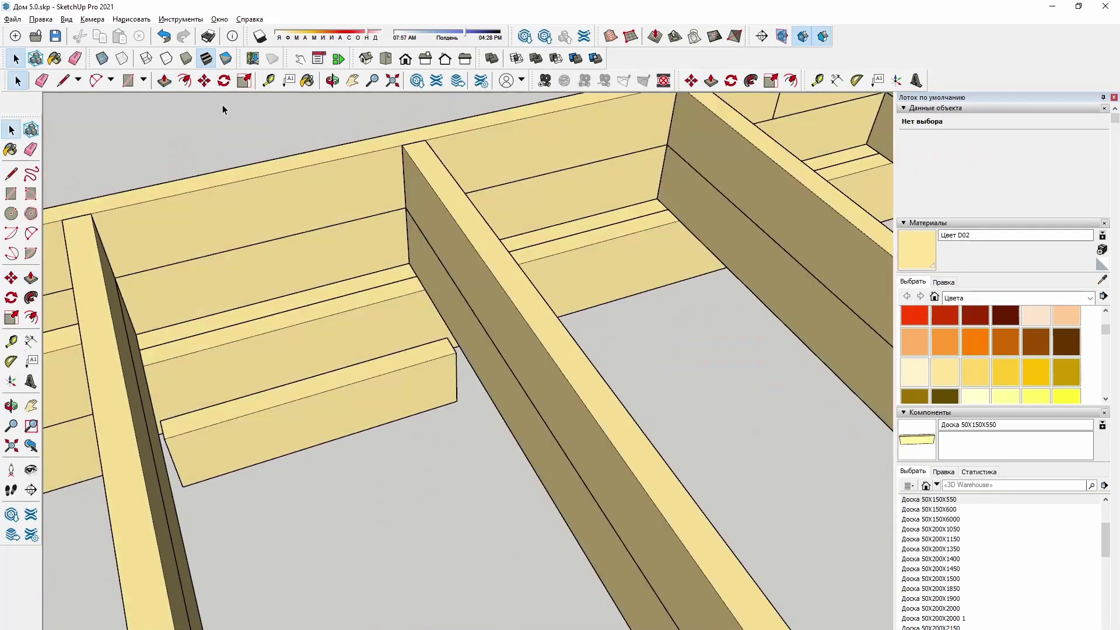
{"action": "key", "text": "m"}
Copy the two blocking boards between the joists as an x2 array, then undo the last copy
{"action": "middle_click_drag", "start_coordinate": [408, 280], "coordinate": [459, 264]}
{"action": "left_click", "coordinate": [459, 264]}
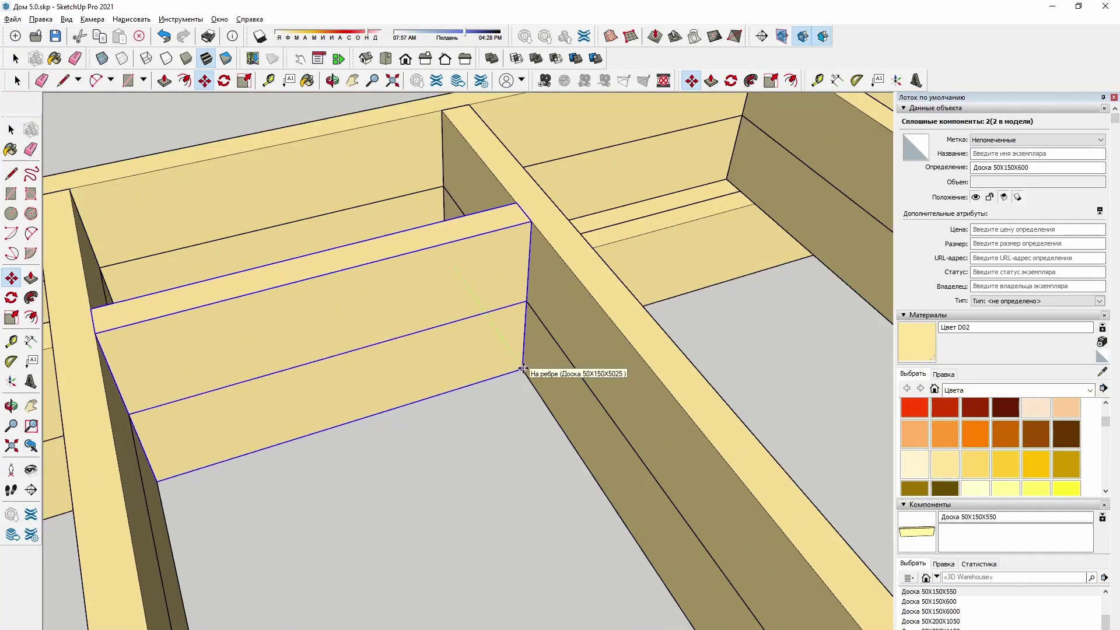
{"action": "scroll", "coordinate": [525, 374], "scroll_direction": "down", "scroll_amount": 10}
{"action": "scroll", "coordinate": [506, 462], "scroll_direction": "down", "scroll_amount": 2}
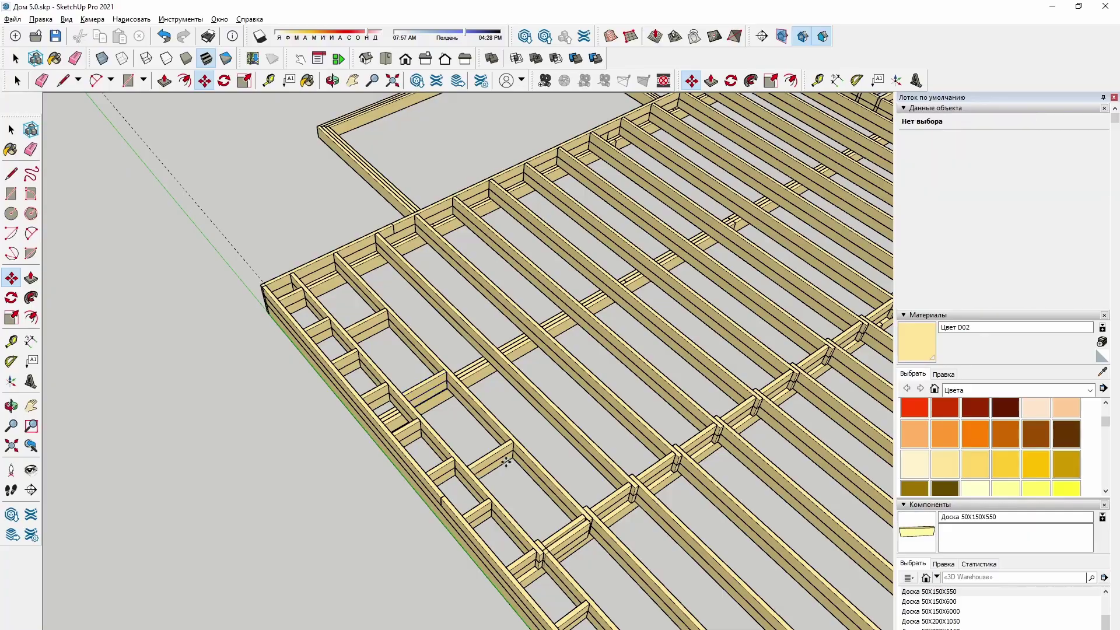
{"action": "type", "text": "x2"}
{"action": "key", "text": "Return"}
{"action": "scroll", "coordinate": [430, 468], "scroll_direction": "up", "scroll_amount": 8}
{"action": "scroll", "coordinate": [437, 475], "scroll_direction": "down", "scroll_amount": 4}
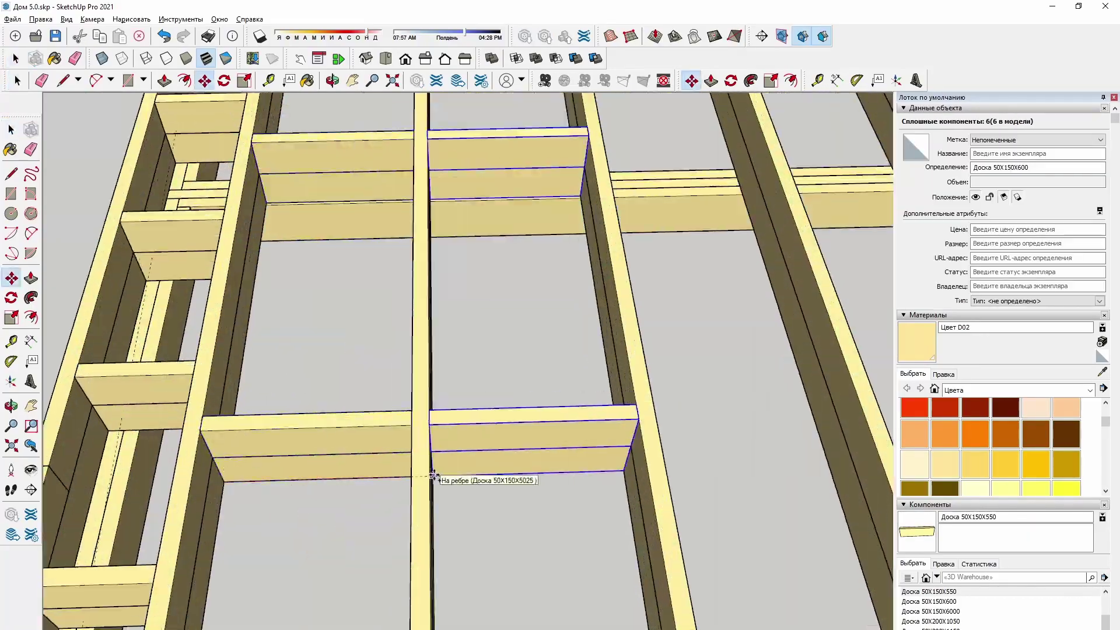
{"action": "scroll", "coordinate": [547, 467], "scroll_direction": "down", "scroll_amount": 5}
{"action": "scroll", "coordinate": [443, 479], "scroll_direction": "down", "scroll_amount": 3}
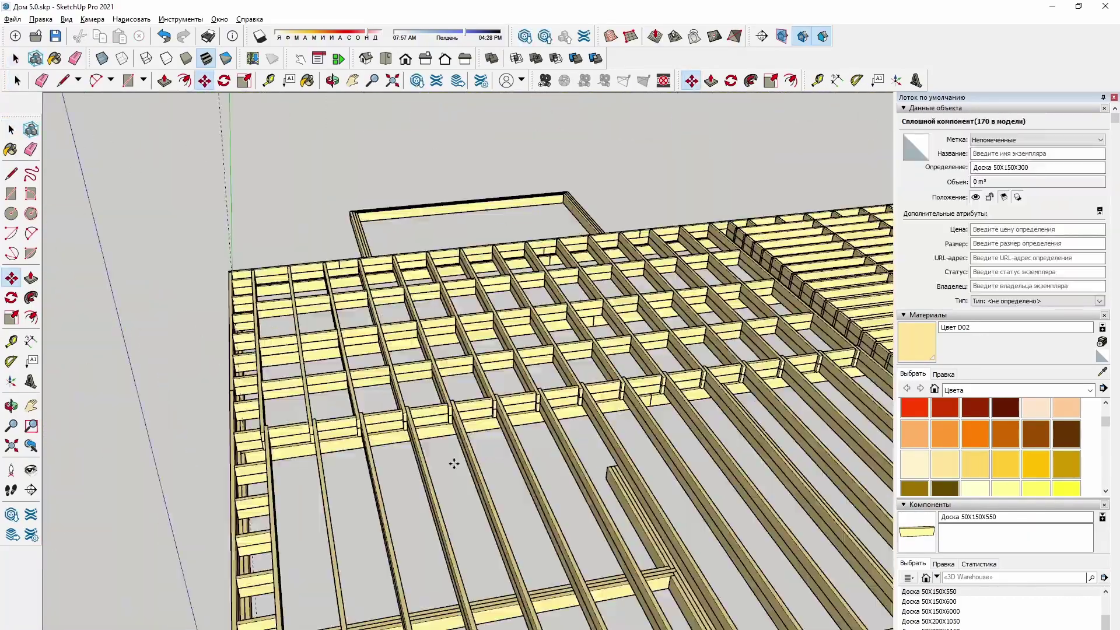
{"action": "scroll", "coordinate": [588, 431], "scroll_direction": "up", "scroll_amount": 5}
{"action": "key", "text": "ctrl+z"}
{"action": "scroll", "coordinate": [361, 314], "scroll_direction": "down", "scroll_amount": 2}
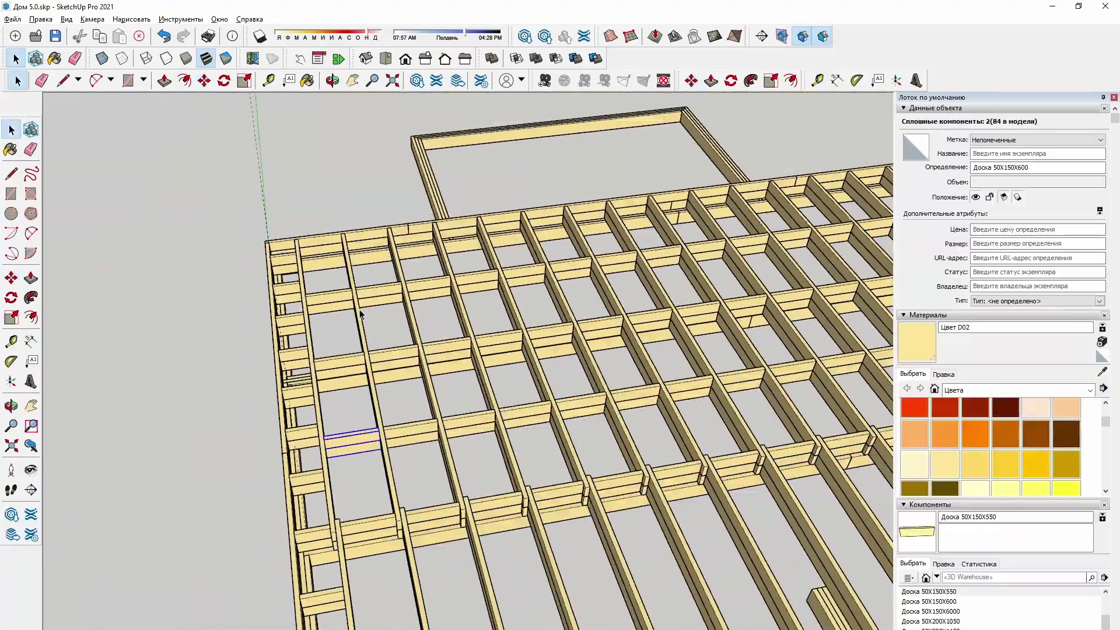
{"action": "scroll", "coordinate": [359, 454], "scroll_direction": "up", "scroll_amount": 8}
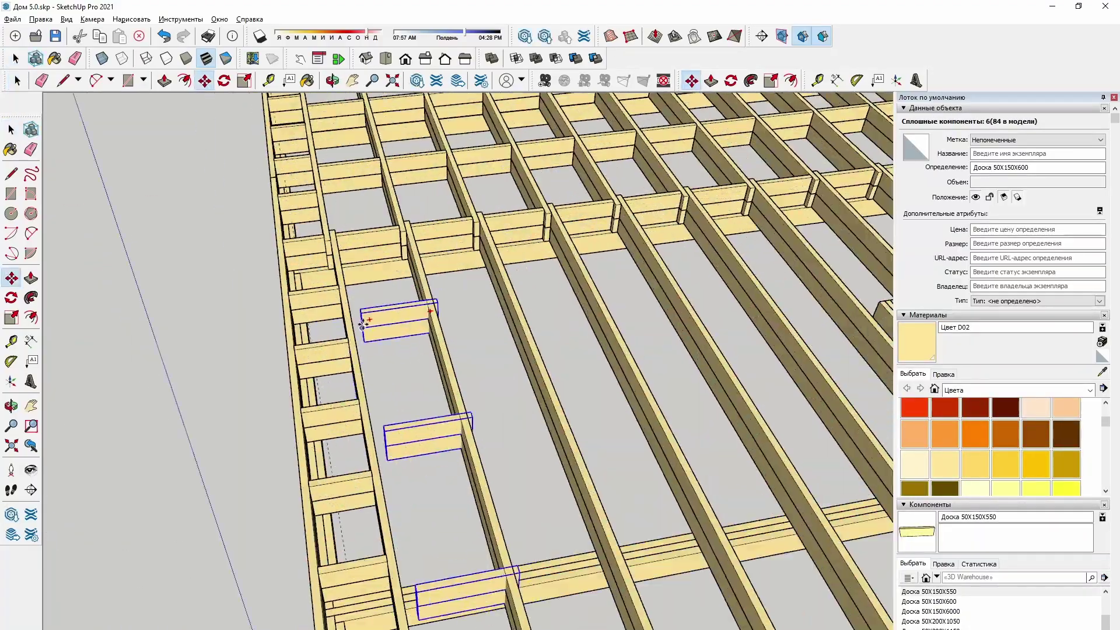
Copy the selected blocking pieces again, then deselect and orbit to check the joist grid
{"action": "key", "text": "m"}
{"action": "scroll", "coordinate": [637, 272], "scroll_direction": "down", "scroll_amount": 5}
{"action": "scroll", "coordinate": [408, 480], "scroll_direction": "up", "scroll_amount": 5}
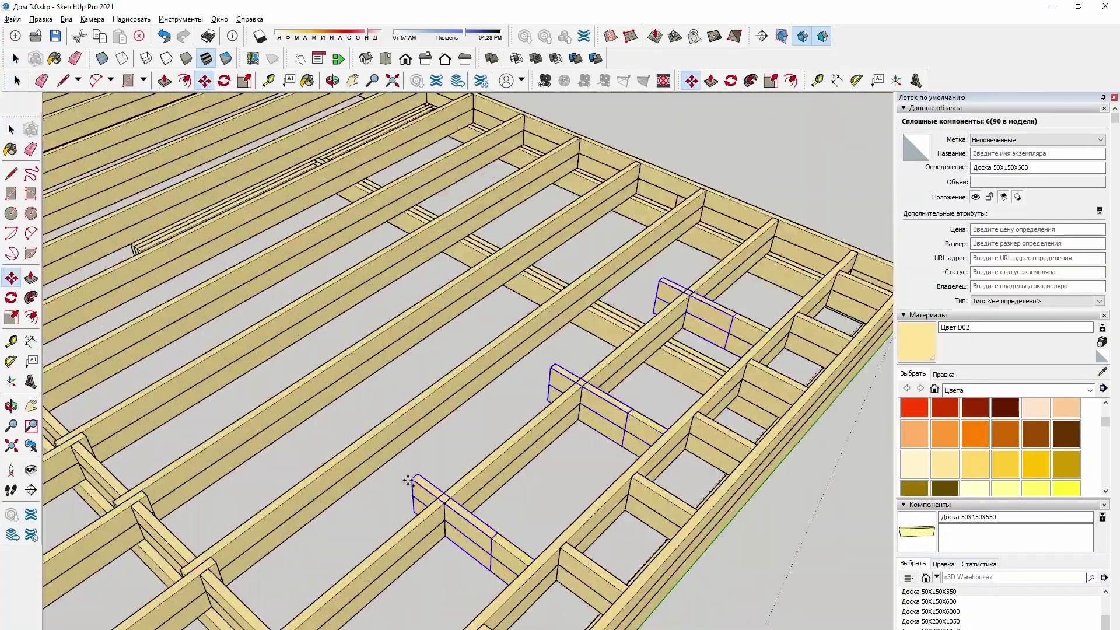
{"action": "key", "text": "Escape"}
{"action": "scroll", "coordinate": [366, 444], "scroll_direction": "down", "scroll_amount": 4}
{"action": "middle_click_drag", "start_coordinate": [311, 461], "coordinate": [453, 446]}
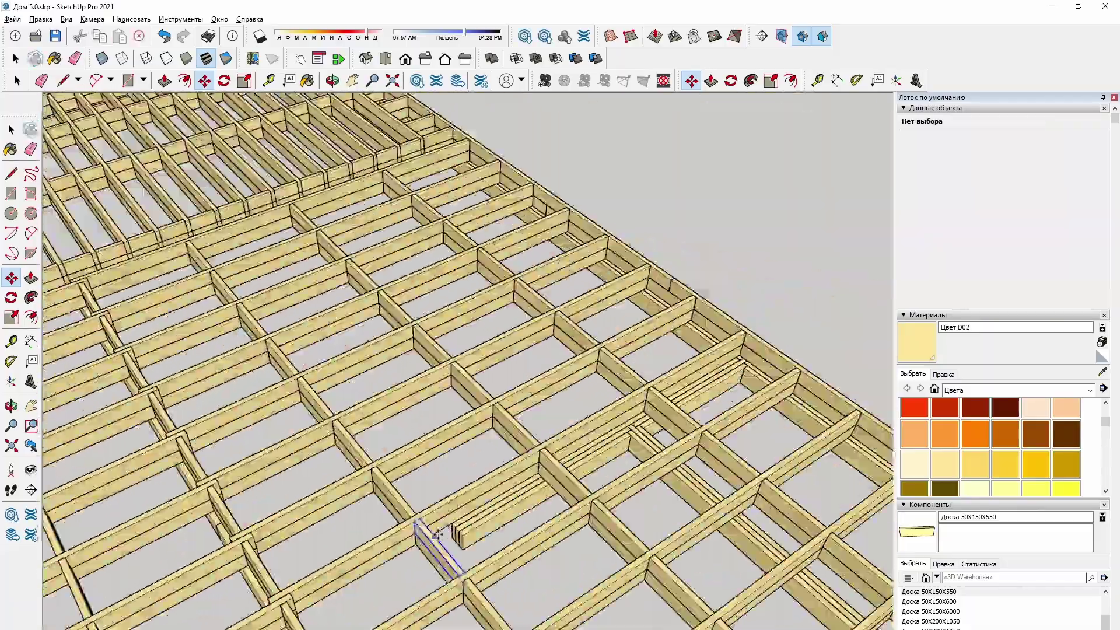
{"action": "scroll", "coordinate": [376, 498], "scroll_direction": "down", "scroll_amount": 3}
{"action": "scroll", "coordinate": [563, 428], "scroll_direction": "down", "scroll_amount": 4}
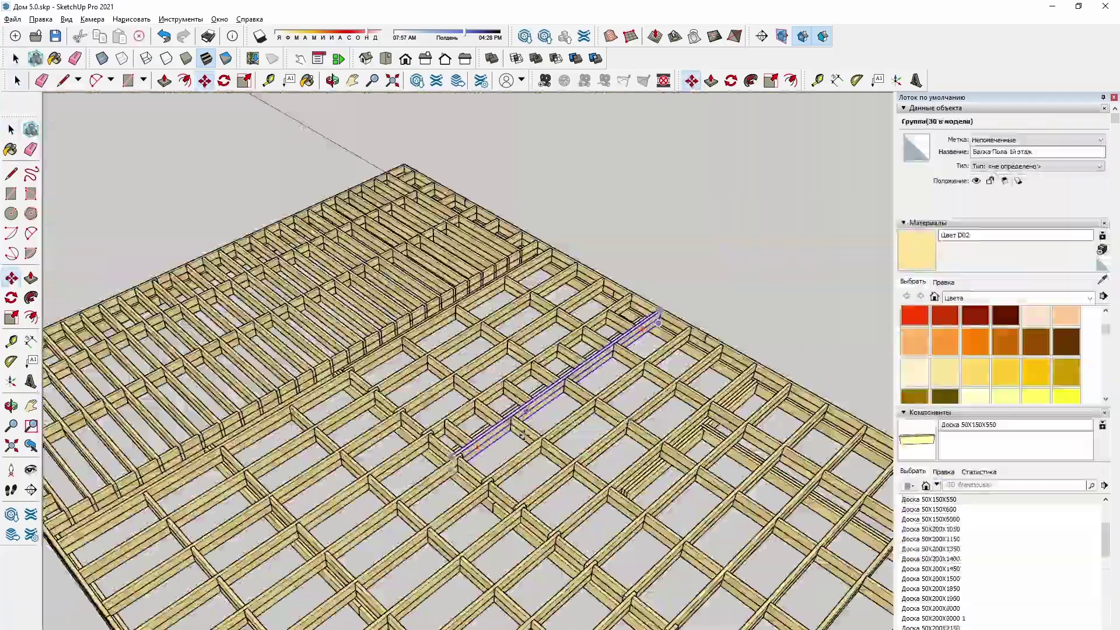
{"action": "scroll", "coordinate": [564, 427], "scroll_direction": "up", "scroll_amount": 5}
Select the floor joist group and switch between the Rotate and Tape Measure tools
{"action": "left_click", "coordinate": [533, 506]}
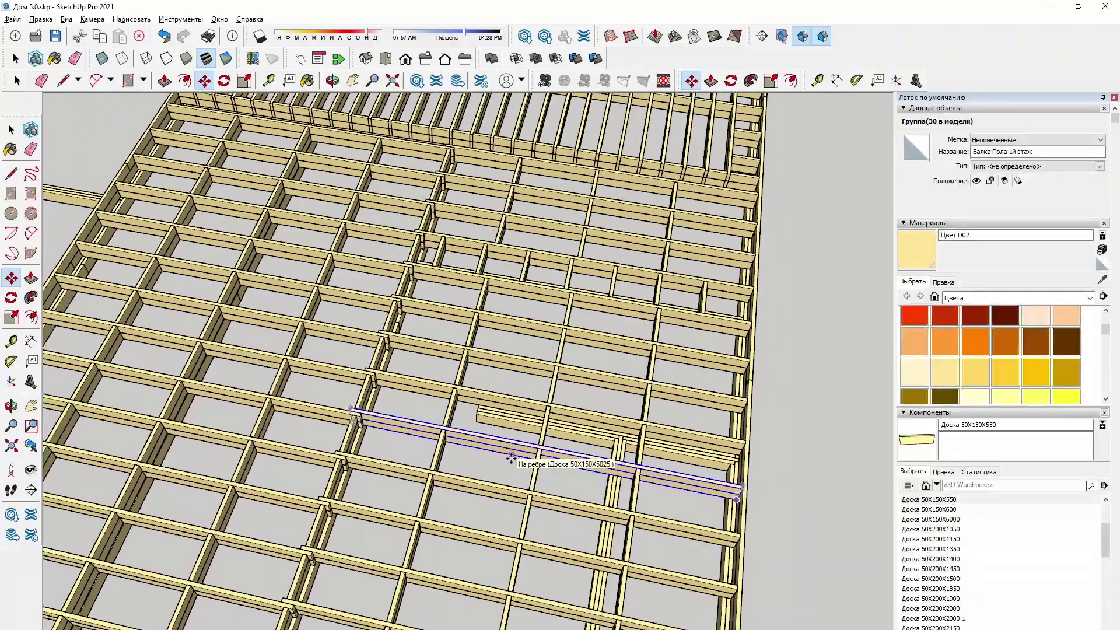
{"action": "scroll", "coordinate": [428, 432], "scroll_direction": "up", "scroll_amount": 4}
{"action": "key", "text": "q"}
{"action": "key", "text": "Escape"}
{"action": "scroll", "coordinate": [427, 433], "scroll_direction": "down", "scroll_amount": 5}
{"action": "scroll", "coordinate": [538, 333], "scroll_direction": "up", "scroll_amount": 5}
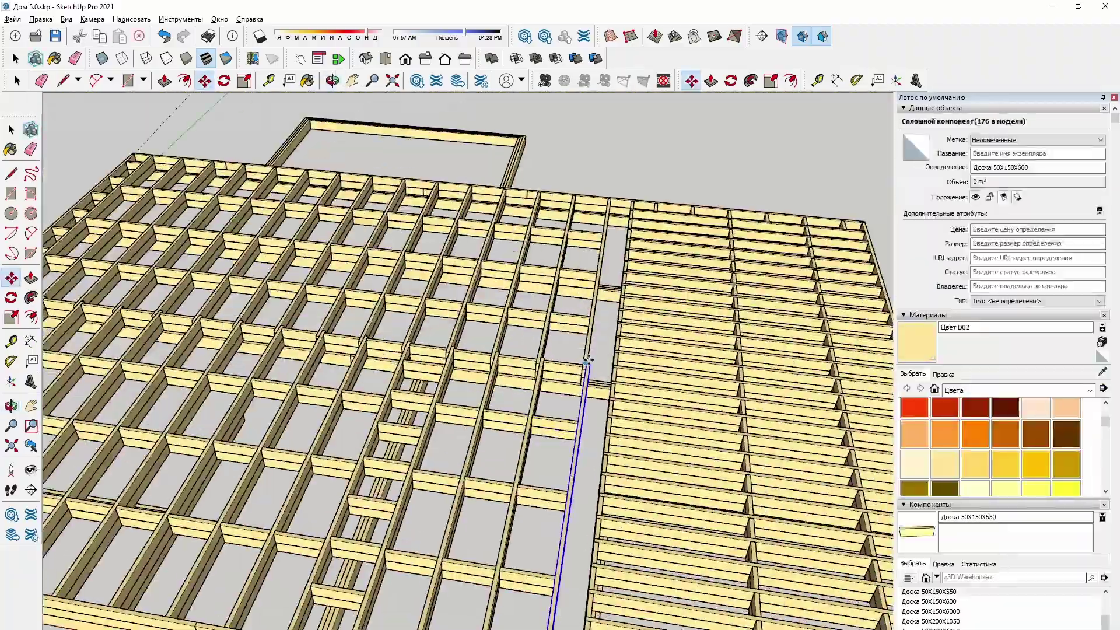
{"action": "key", "text": "t"}
{"action": "scroll", "coordinate": [563, 318], "scroll_direction": "up", "scroll_amount": 3}
Move a short board into the gap between the joist zones, snapping to the joist end
{"action": "scroll", "coordinate": [562, 318], "scroll_direction": "down", "scroll_amount": 5}
{"action": "key", "text": "space"}
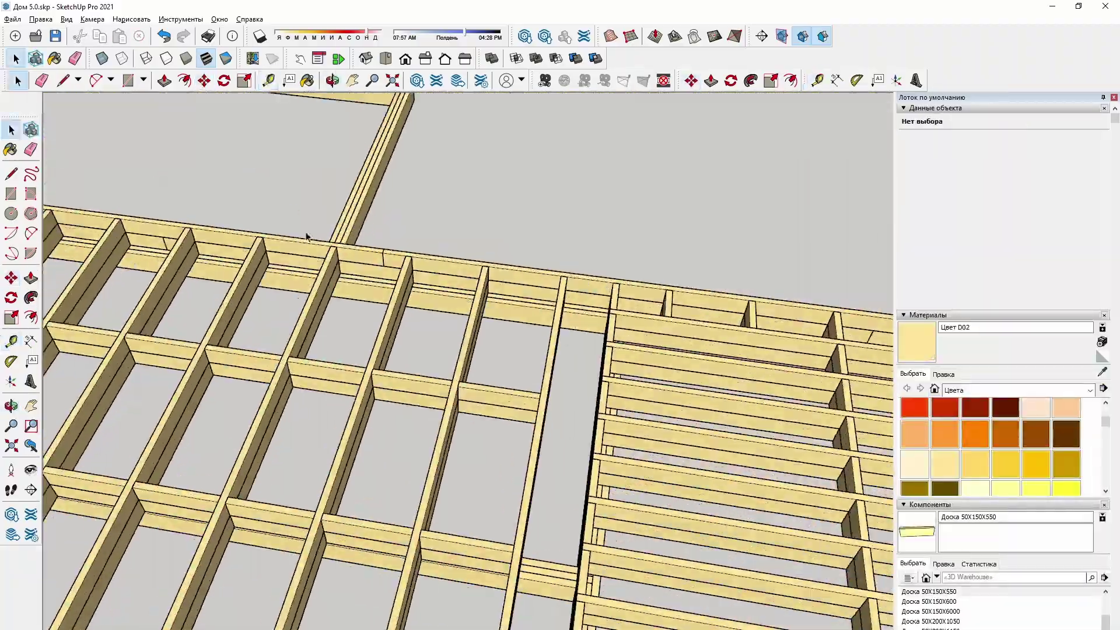
{"action": "left_click", "coordinate": [568, 391]}
{"action": "scroll", "coordinate": [594, 352], "scroll_direction": "up", "scroll_amount": 2}
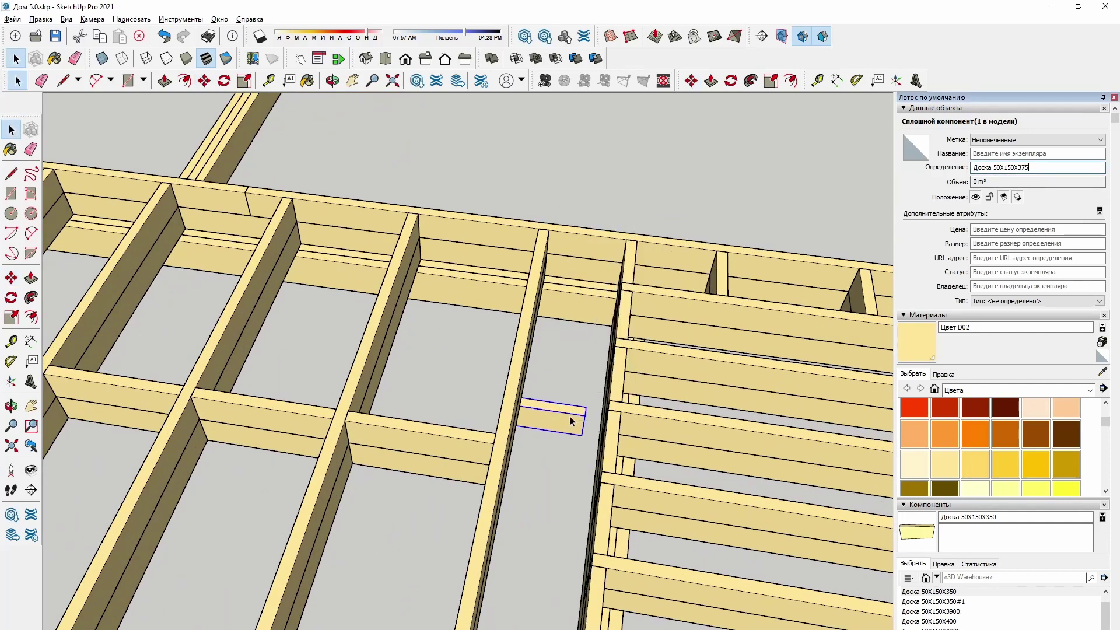
{"action": "scroll", "coordinate": [615, 252], "scroll_direction": "up", "scroll_amount": 3}
{"action": "scroll", "coordinate": [615, 300], "scroll_direction": "down", "scroll_amount": 2}
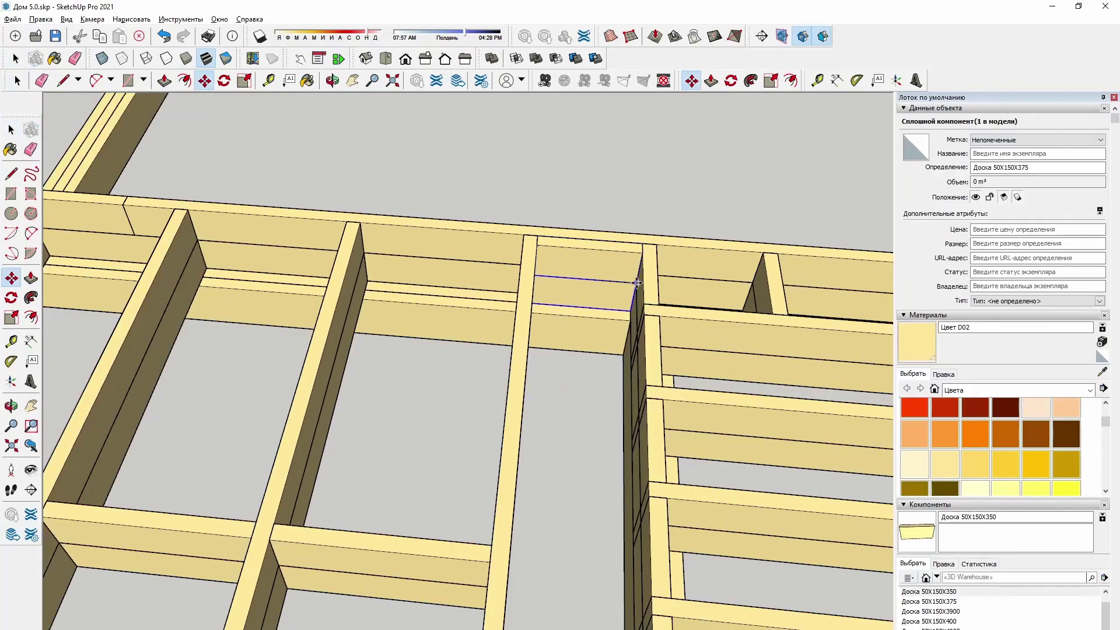
{"action": "scroll", "coordinate": [472, 300], "scroll_direction": "down", "scroll_amount": 2}
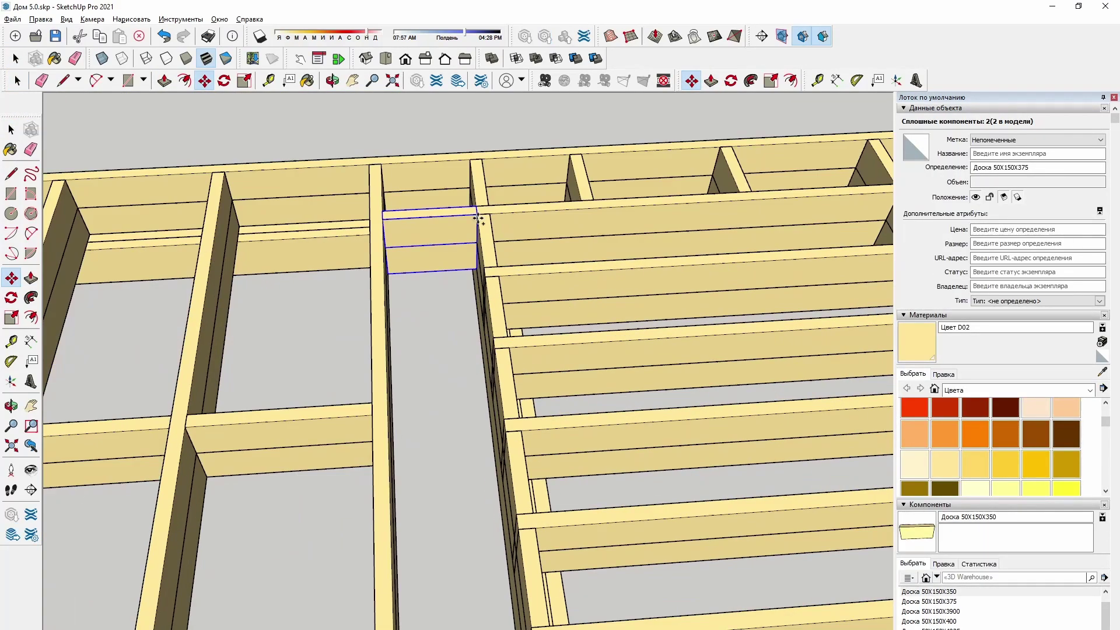
{"action": "left_click", "coordinate": [484, 280]}
{"action": "scroll", "coordinate": [485, 280], "scroll_direction": "down", "scroll_amount": 3}
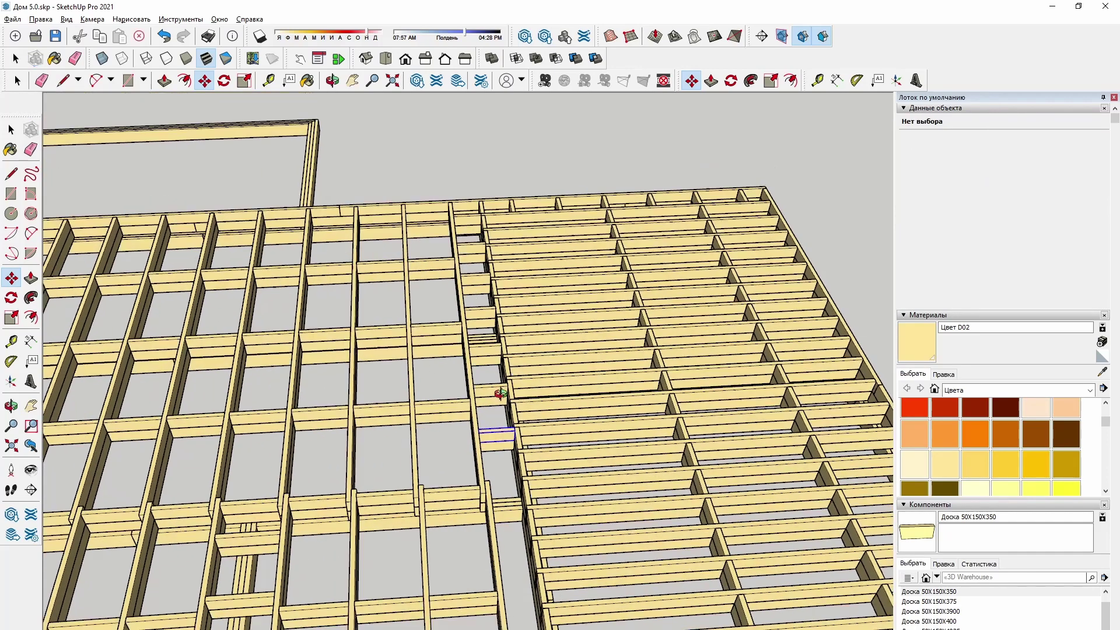
{"action": "scroll", "coordinate": [495, 349], "scroll_direction": "up", "scroll_amount": 2}
{"action": "scroll", "coordinate": [494, 349], "scroll_direction": "up", "scroll_amount": 2}
{"action": "scroll", "coordinate": [484, 245], "scroll_direction": "down", "scroll_amount": 2}
{"action": "scroll", "coordinate": [482, 257], "scroll_direction": "up", "scroll_amount": 3}
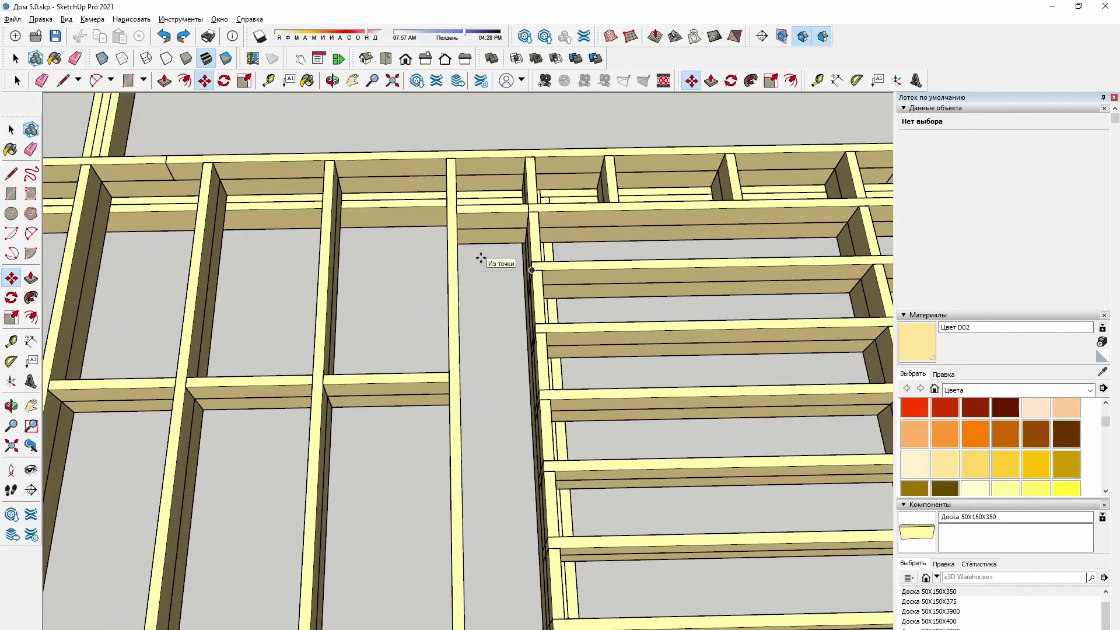
Select the board placed in the gap and orbit to inspect it from another angle
{"action": "left_click", "coordinate": [482, 257]}
{"action": "scroll", "coordinate": [353, 315], "scroll_direction": "up", "scroll_amount": 3}
{"action": "scroll", "coordinate": [375, 356], "scroll_direction": "down", "scroll_amount": 3}
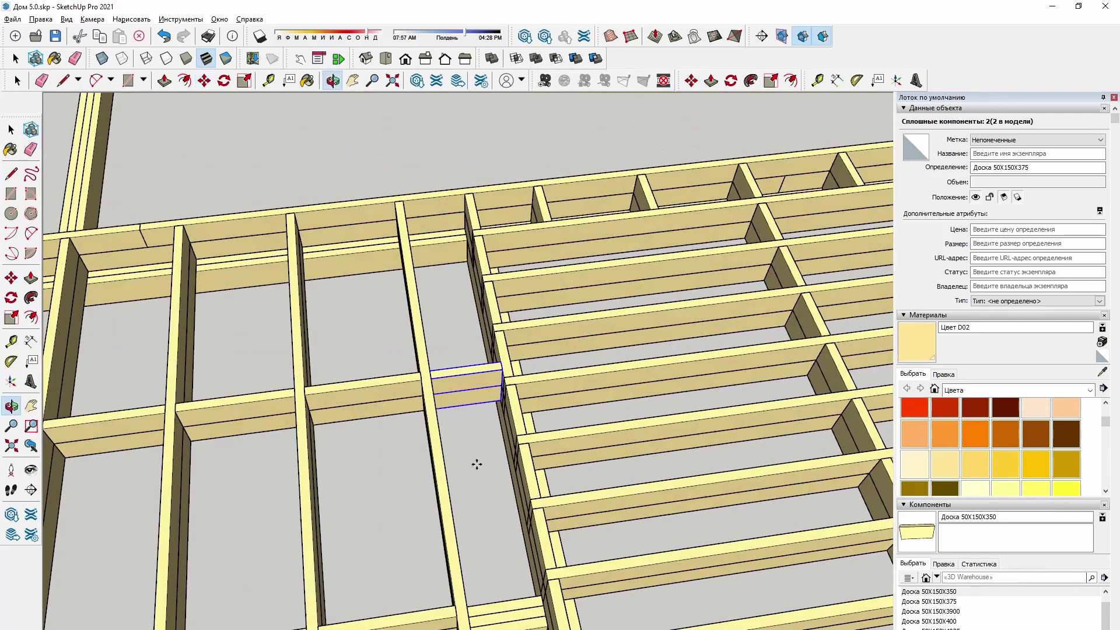
{"action": "scroll", "coordinate": [490, 298], "scroll_direction": "up", "scroll_amount": 2}
{"action": "scroll", "coordinate": [500, 299], "scroll_direction": "up", "scroll_amount": 2}
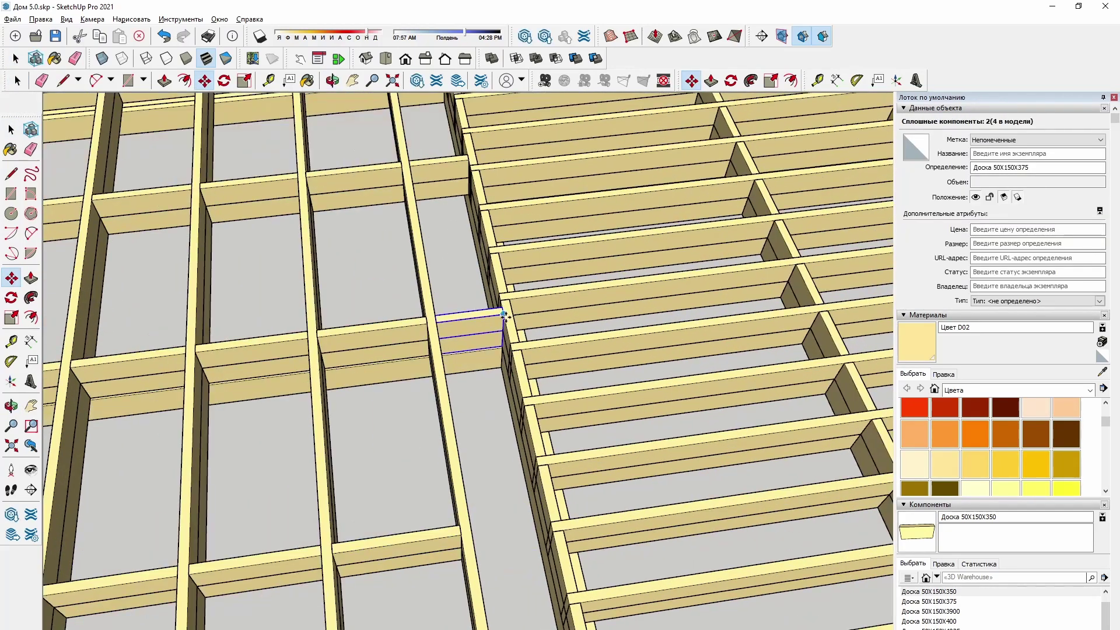
{"action": "scroll", "coordinate": [501, 299], "scroll_direction": "down", "scroll_amount": 2}
{"action": "scroll", "coordinate": [443, 292], "scroll_direction": "up", "scroll_amount": 2}
{"action": "scroll", "coordinate": [416, 282], "scroll_direction": "up", "scroll_amount": 2}
{"action": "middle_click_drag", "start_coordinate": [416, 282], "coordinate": [881, 182]}
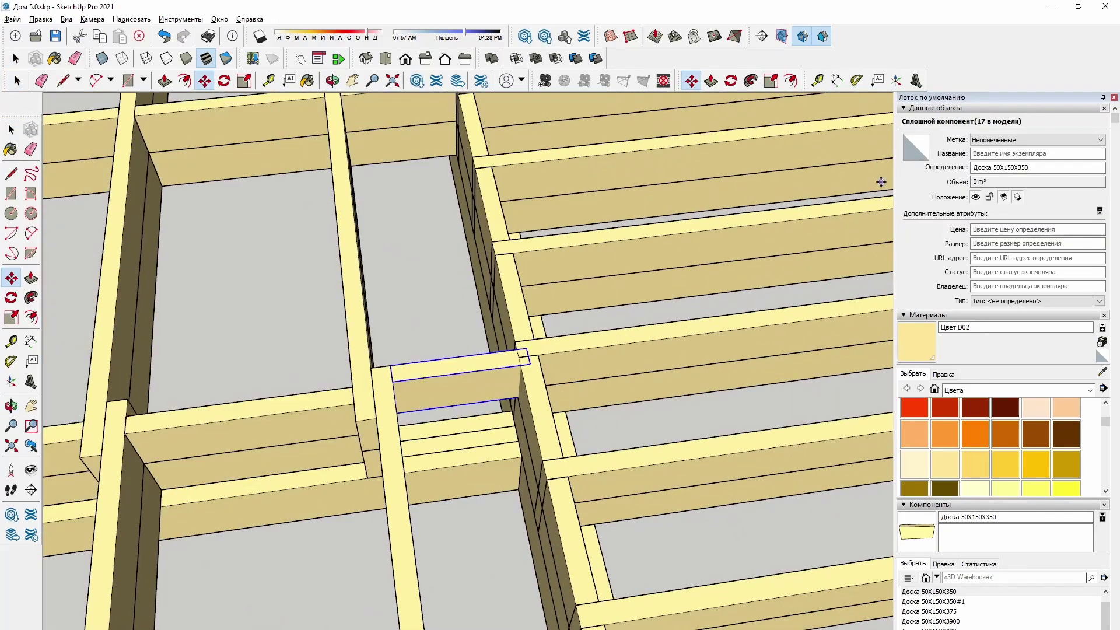
{"action": "scroll", "coordinate": [268, 170], "scroll_direction": "up", "scroll_amount": 3}
{"action": "scroll", "coordinate": [403, 366], "scroll_direction": "down", "scroll_amount": 2}
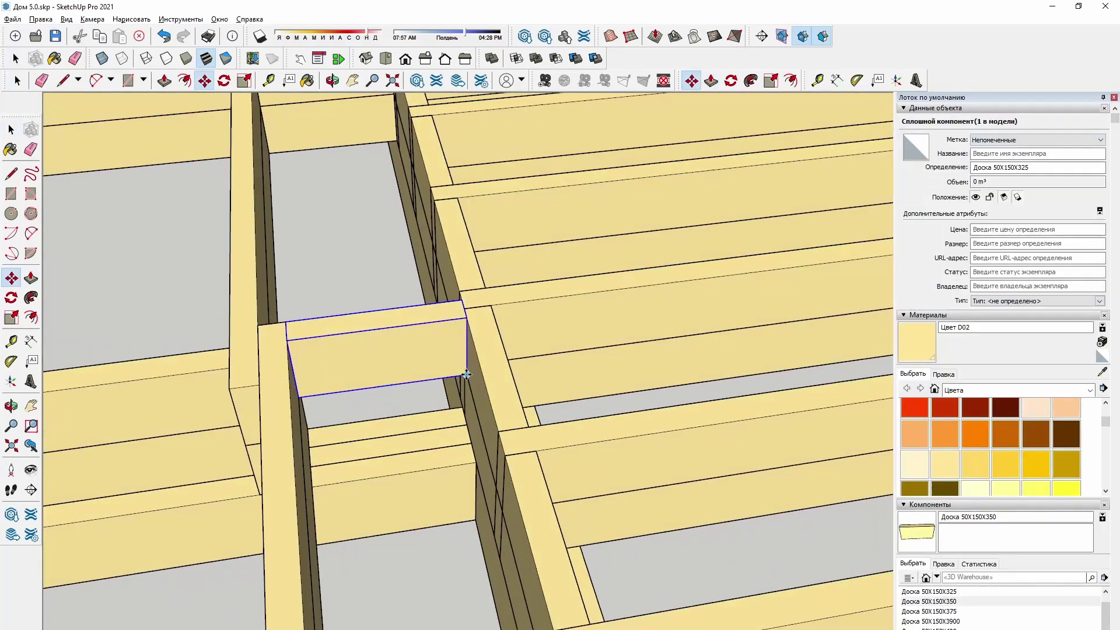
Copy a 50X150X350 blocking board along the joist to close the gap strip
{"action": "left_click", "coordinate": [467, 375], "text": "ctrl"}
{"action": "scroll", "coordinate": [408, 408], "scroll_direction": "down", "scroll_amount": 4}
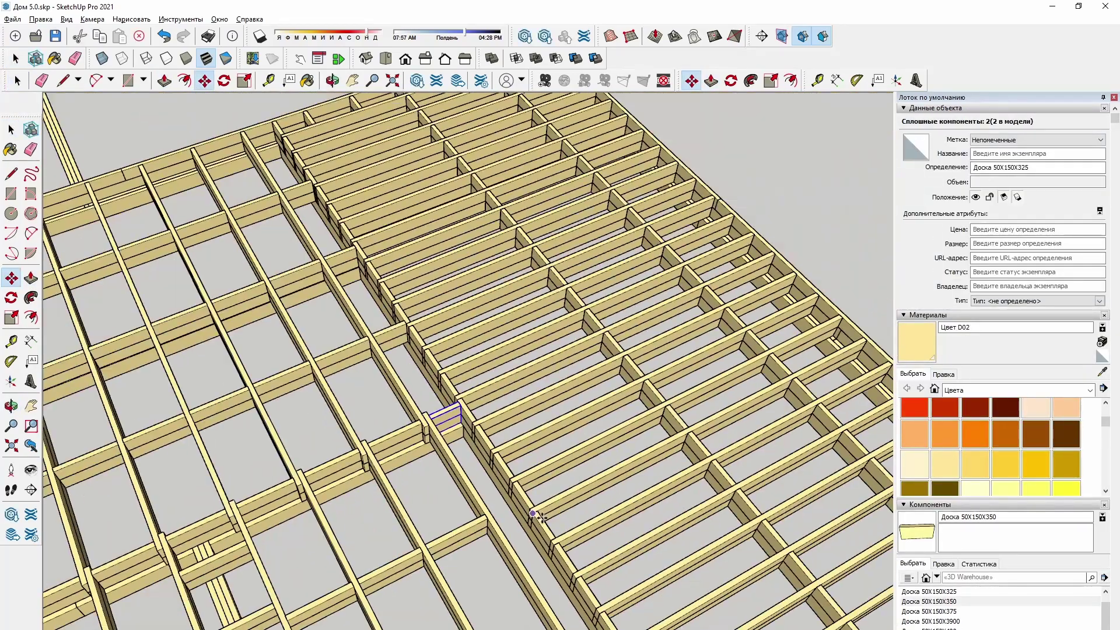
{"action": "scroll", "coordinate": [357, 410], "scroll_direction": "up", "scroll_amount": 4}
{"action": "scroll", "coordinate": [358, 410], "scroll_direction": "down", "scroll_amount": 2}
{"action": "scroll", "coordinate": [357, 414], "scroll_direction": "down", "scroll_amount": 3}
{"action": "scroll", "coordinate": [359, 420], "scroll_direction": "down", "scroll_amount": 3}
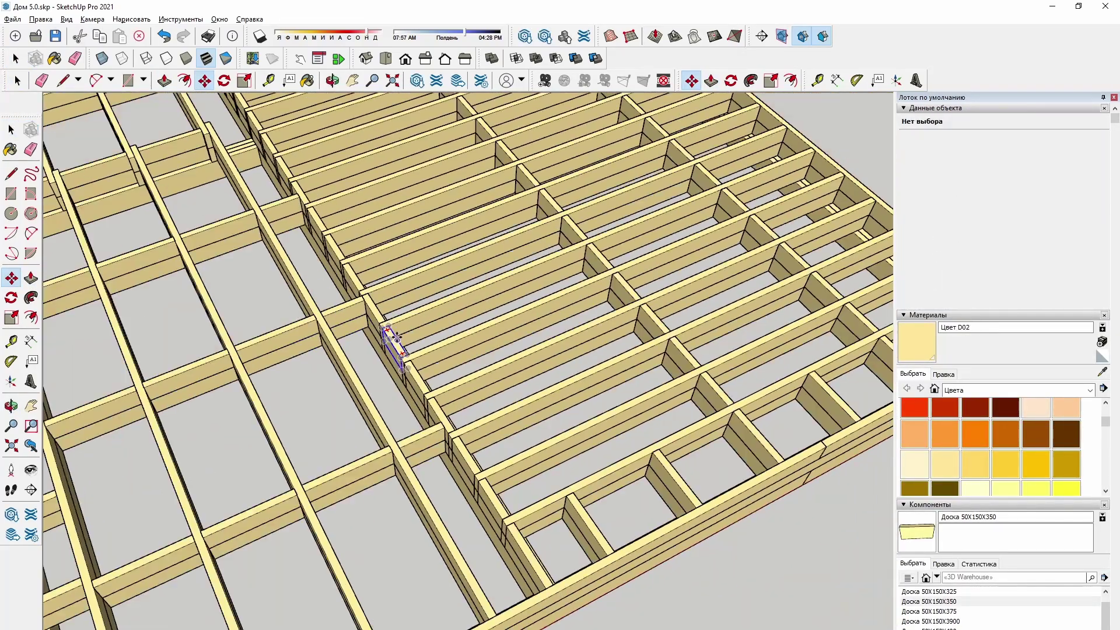
{"action": "scroll", "coordinate": [358, 426], "scroll_direction": "down", "scroll_amount": 4}
{"action": "scroll", "coordinate": [443, 437], "scroll_direction": "up", "scroll_amount": 1}
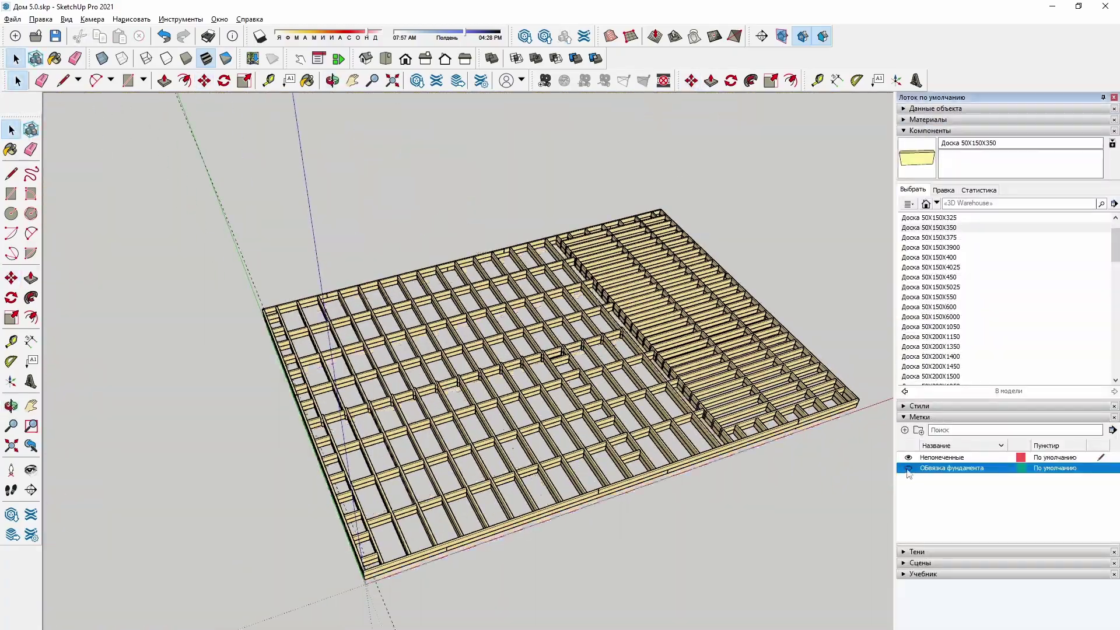
Select the whole floor frame group and give it a name in Entity Info
{"action": "key", "text": "ctrl+a"}
{"action": "mouse_move", "coordinate": [114, 195]}
{"action": "middle_mouse_down"}
{"action": "mouse_move", "coordinate": [600, 283]}
{"action": "mouse_move", "coordinate": [607, 513]}
{"action": "middle_mouse_up"}
{"action": "right_click", "coordinate": [712, 445]}
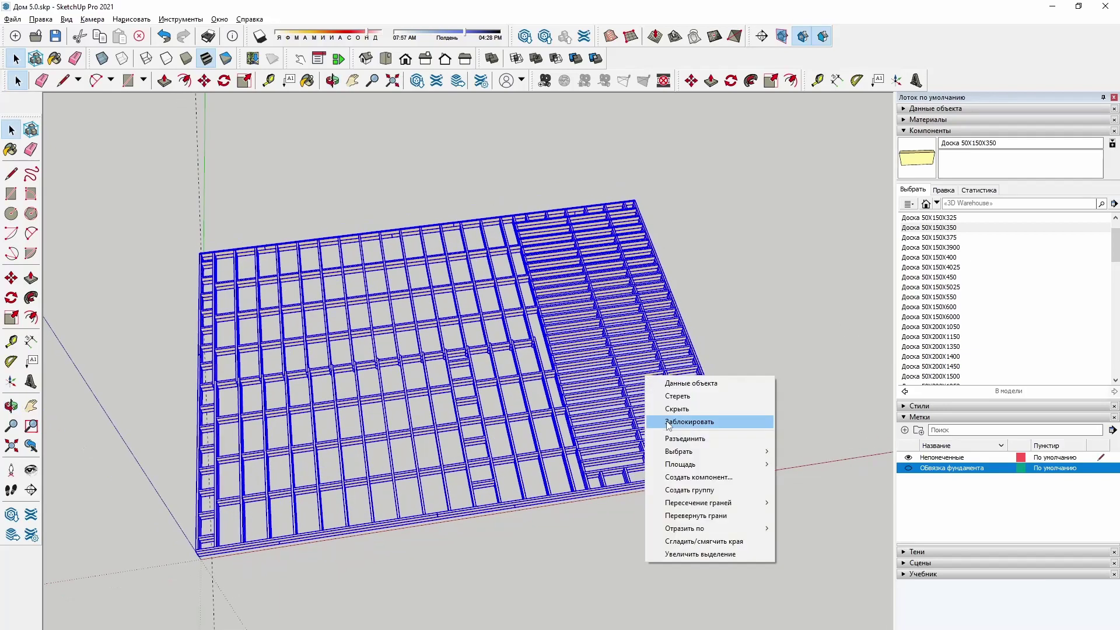
{"action": "scroll", "coordinate": [957, 258], "scroll_direction": "up", "scroll_amount": 1}
{"action": "left_click", "coordinate": [935, 108]}
{"action": "right_click", "coordinate": [587, 464]}
{"action": "left_click", "coordinate": [981, 151]}
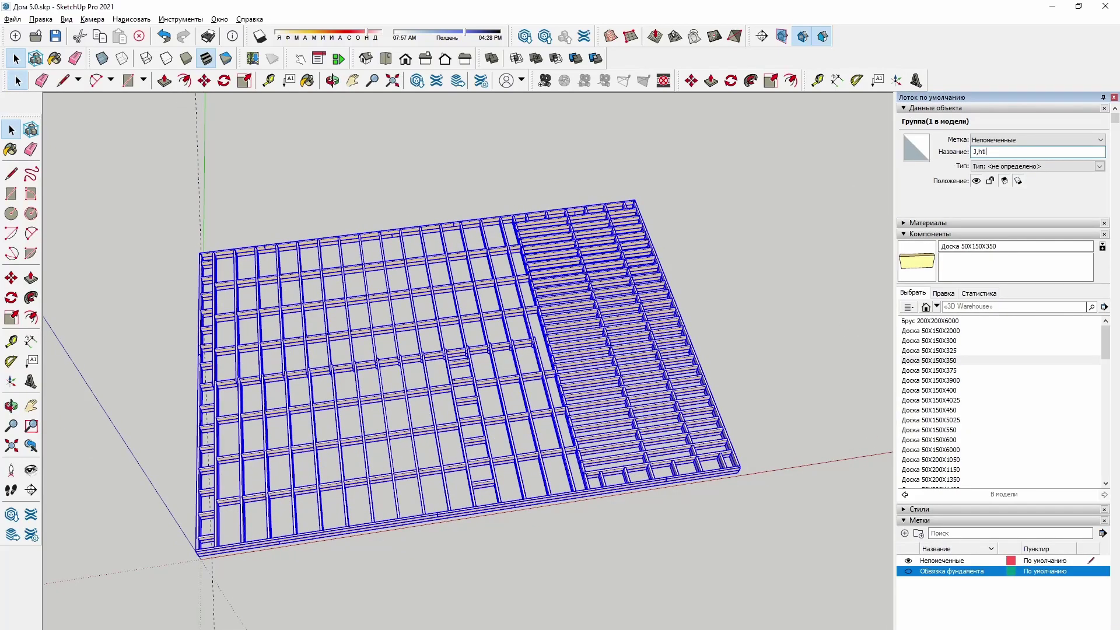
{"action": "left_click", "coordinate": [992, 184]}
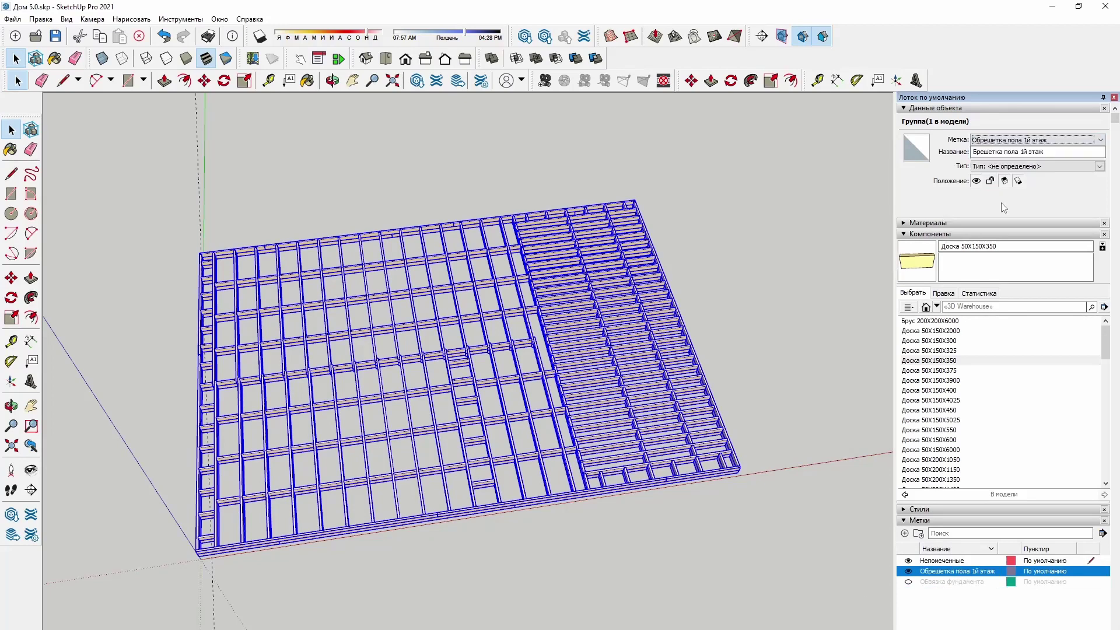
Show the foundation rim frame tag to inspect the floor frame, then hide it again
{"action": "left_click", "coordinate": [829, 303]}
{"action": "middle_click_drag", "start_coordinate": [829, 304], "coordinate": [799, 407]}
{"action": "left_click", "coordinate": [908, 582]}
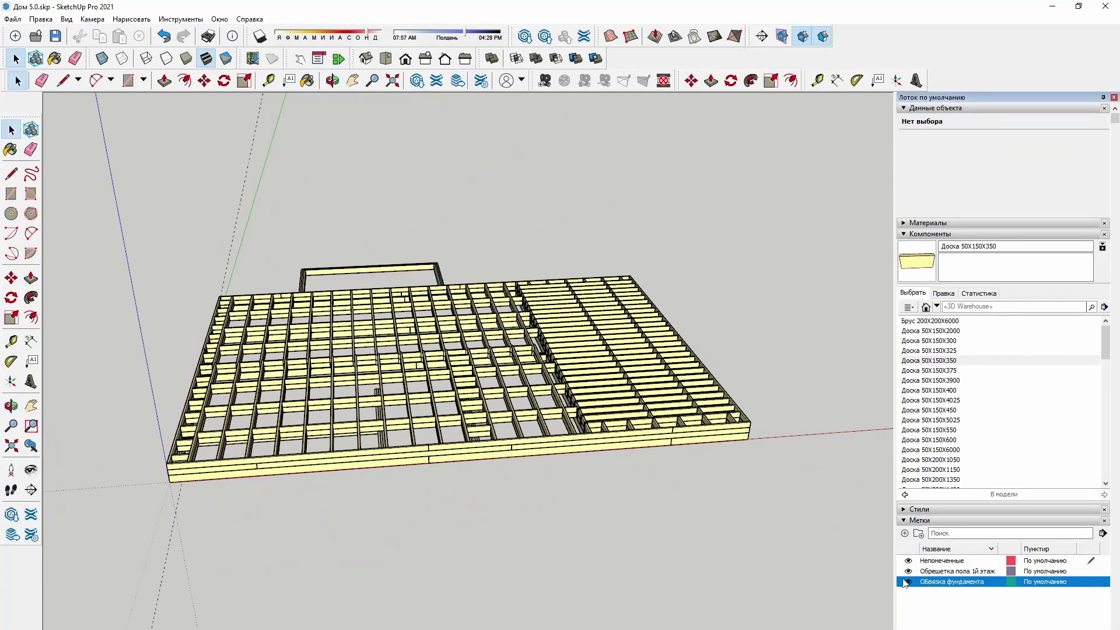
{"action": "mouse_move", "coordinate": [809, 505]}
{"action": "middle_mouse_down"}
{"action": "mouse_move", "coordinate": [537, 569]}
{"action": "mouse_move", "coordinate": [512, 319]}
{"action": "mouse_move", "coordinate": [525, 162]}
{"action": "mouse_move", "coordinate": [621, 465]}
{"action": "mouse_move", "coordinate": [467, 510]}
{"action": "mouse_move", "coordinate": [530, 470]}
{"action": "mouse_move", "coordinate": [441, 449]}
{"action": "mouse_move", "coordinate": [551, 220]}
{"action": "mouse_move", "coordinate": [579, 489]}
{"action": "mouse_move", "coordinate": [616, 509]}
{"action": "mouse_move", "coordinate": [545, 445]}
{"action": "mouse_move", "coordinate": [478, 517]}
{"action": "mouse_move", "coordinate": [654, 517]}
{"action": "mouse_move", "coordinate": [566, 424]}
{"action": "mouse_move", "coordinate": [430, 445]}
{"action": "mouse_move", "coordinate": [451, 559]}
{"action": "mouse_move", "coordinate": [576, 435]}
{"action": "middle_mouse_up"}
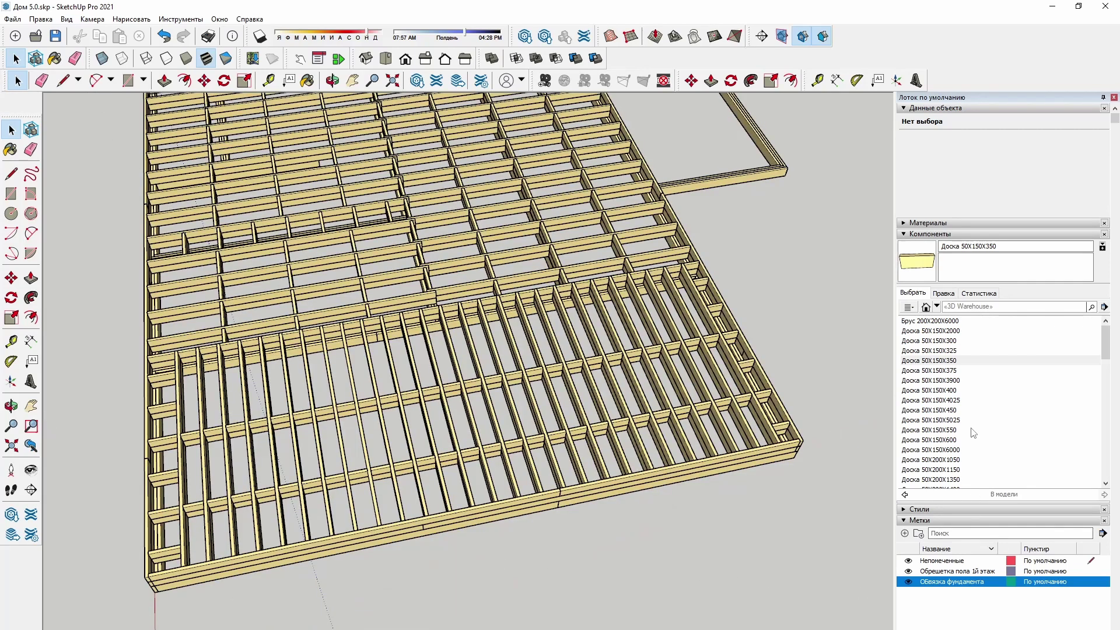
{"action": "left_click", "coordinate": [909, 582]}
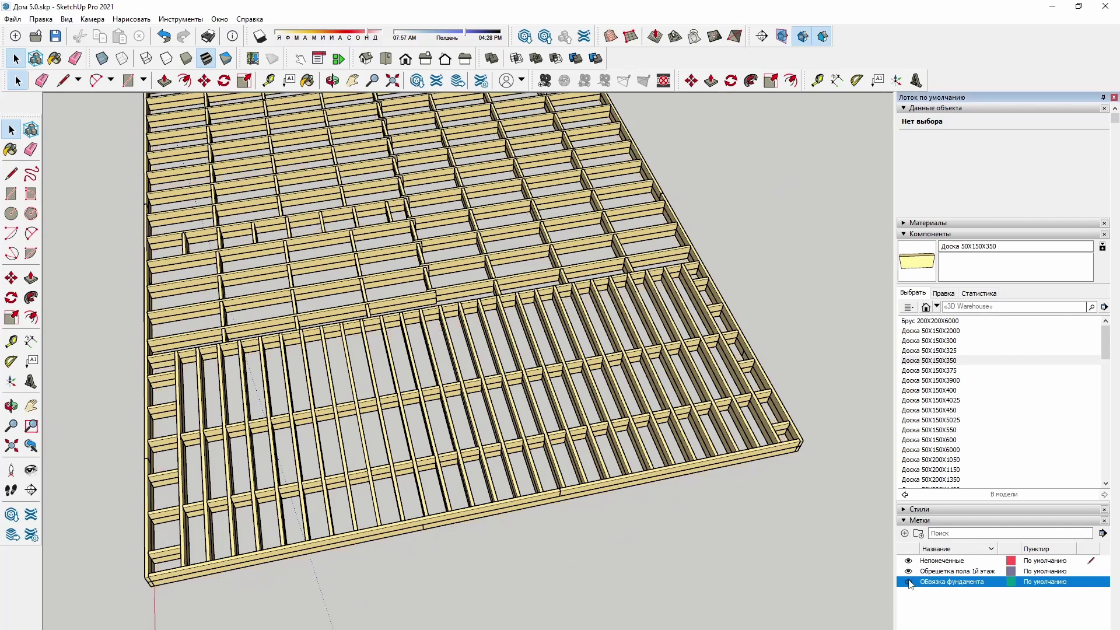
Lock the floor frame group in Entity Info and re-angle the view
{"action": "left_click", "coordinate": [780, 459]}
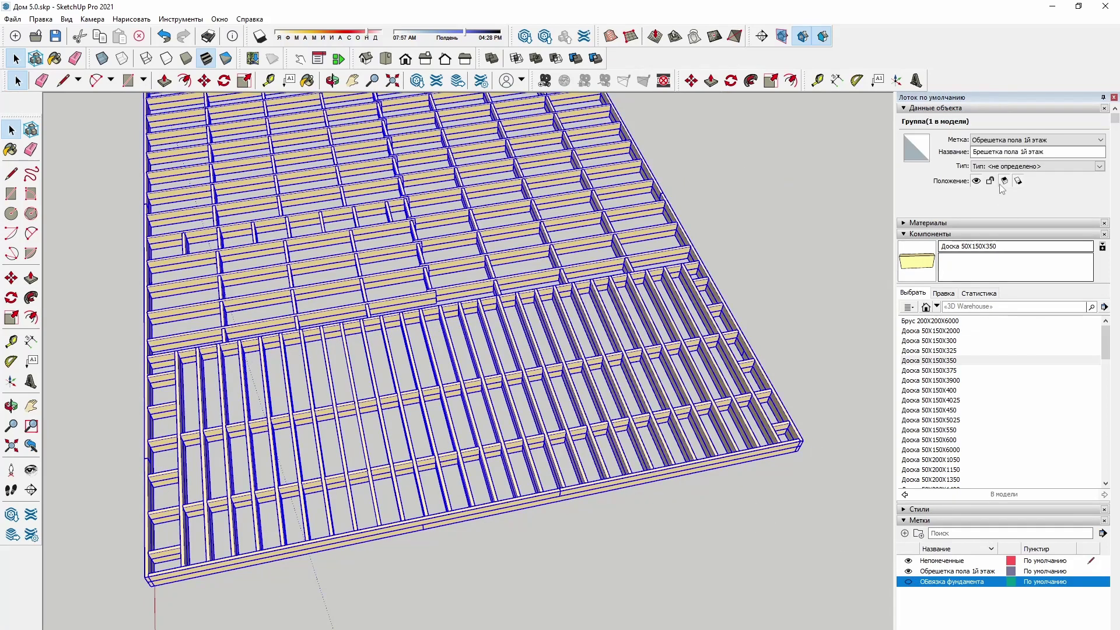
{"action": "left_click", "coordinate": [992, 181]}
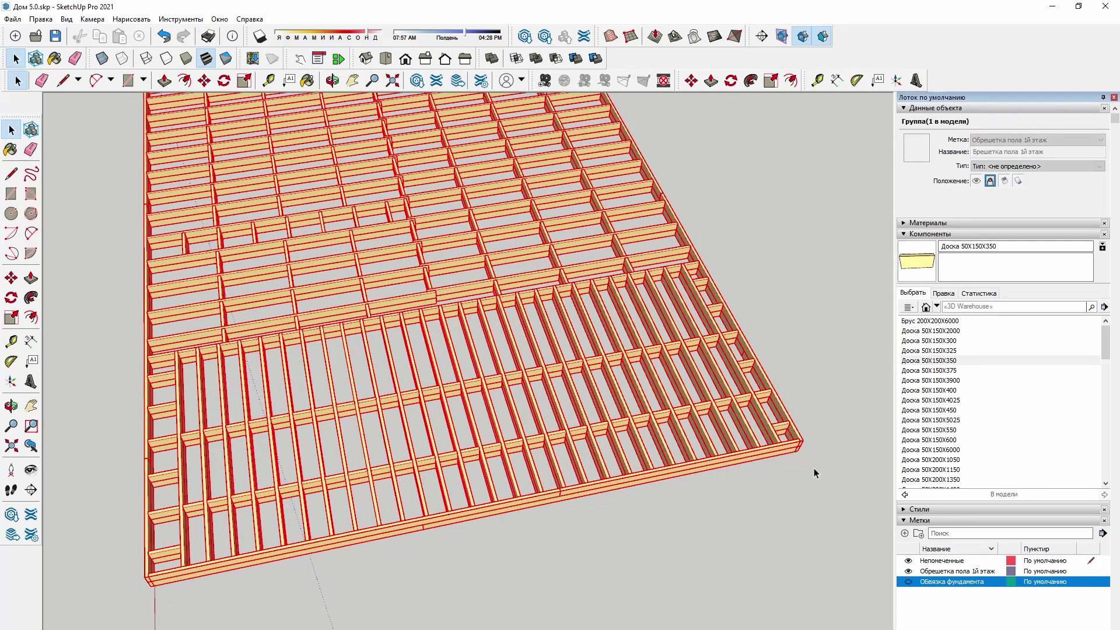
{"action": "left_click", "coordinate": [864, 399]}
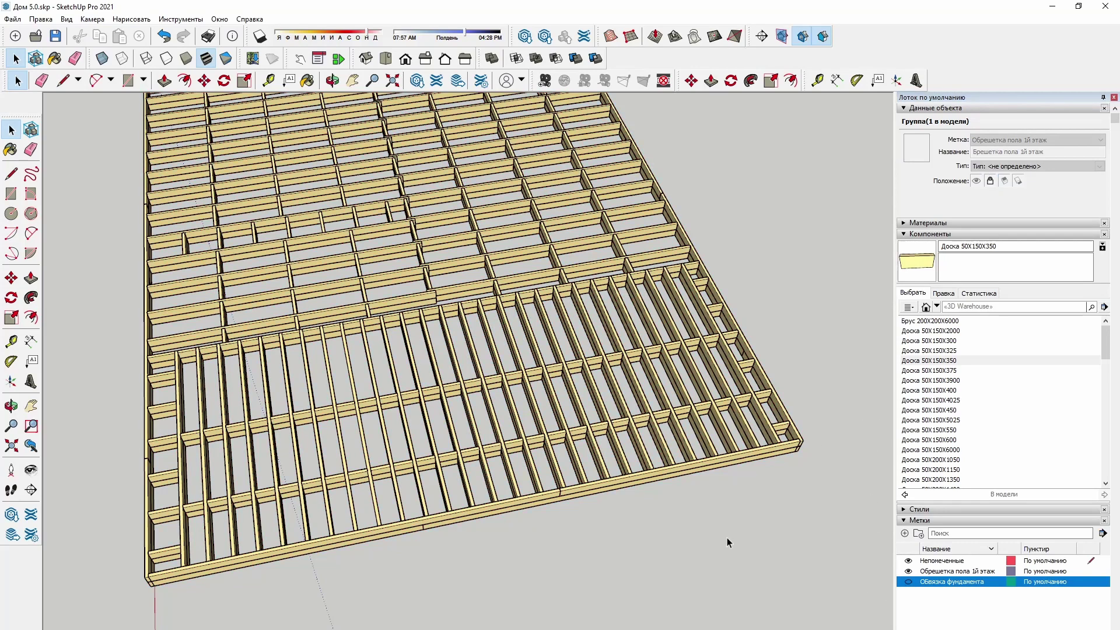
{"action": "middle_click_drag", "start_coordinate": [695, 559], "coordinate": [629, 569]}
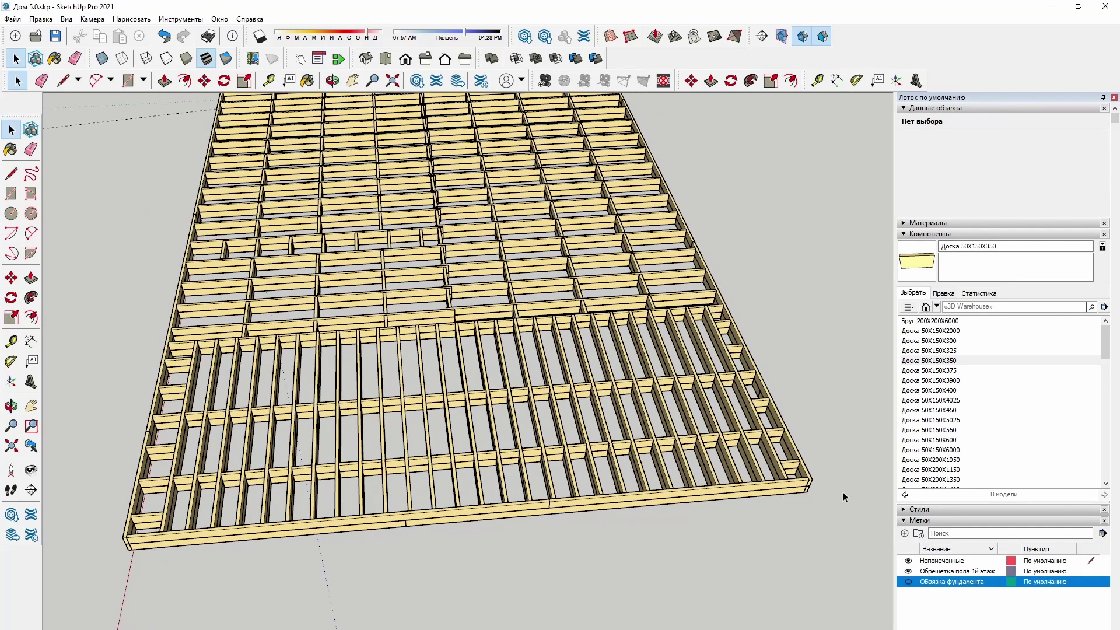